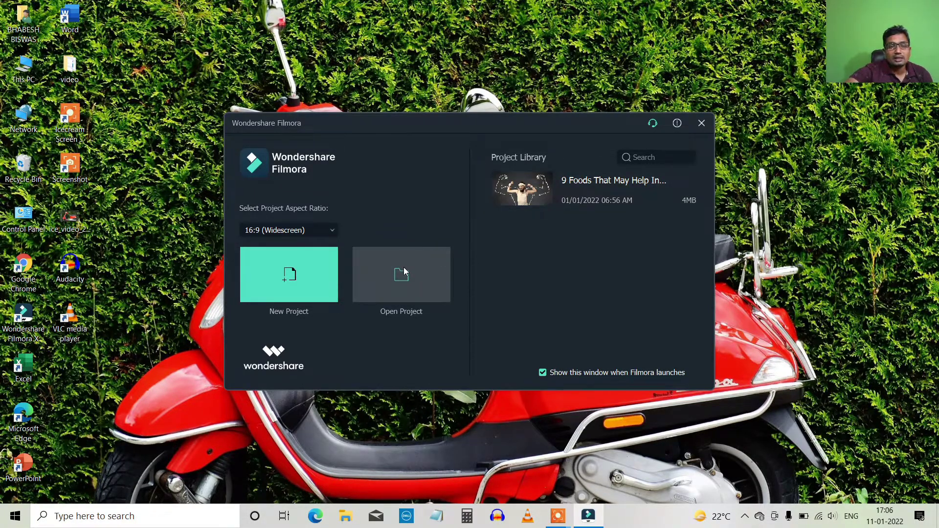
Create a new project with the 16:9 (Widescreen) aspect ratio.
click(331, 231)
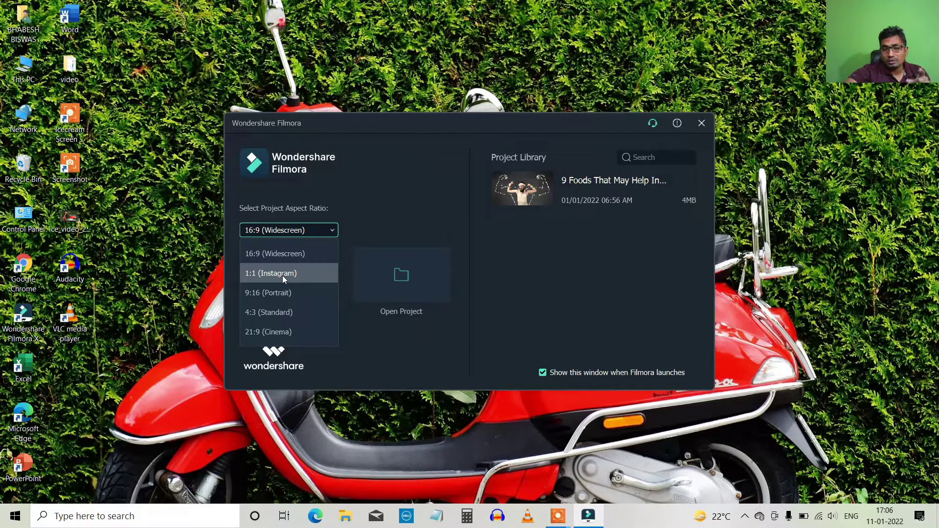
click(313, 228)
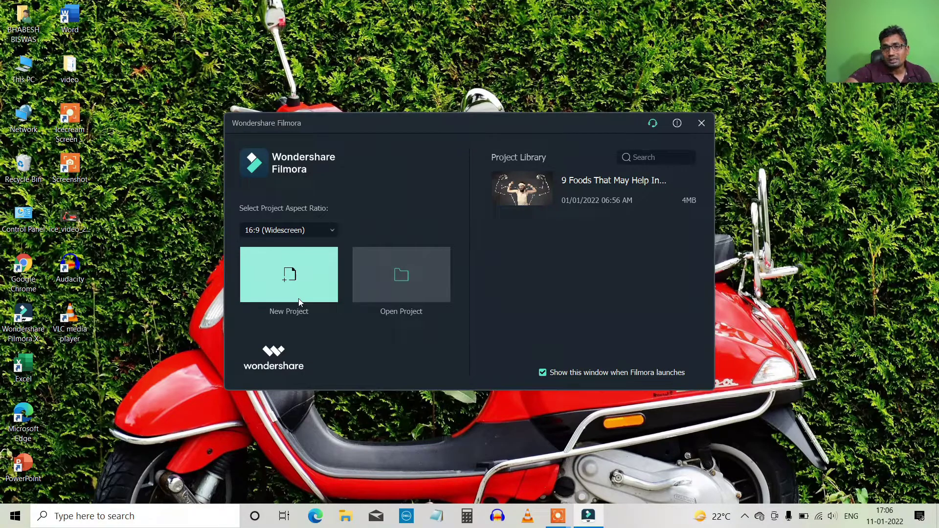
click(288, 276)
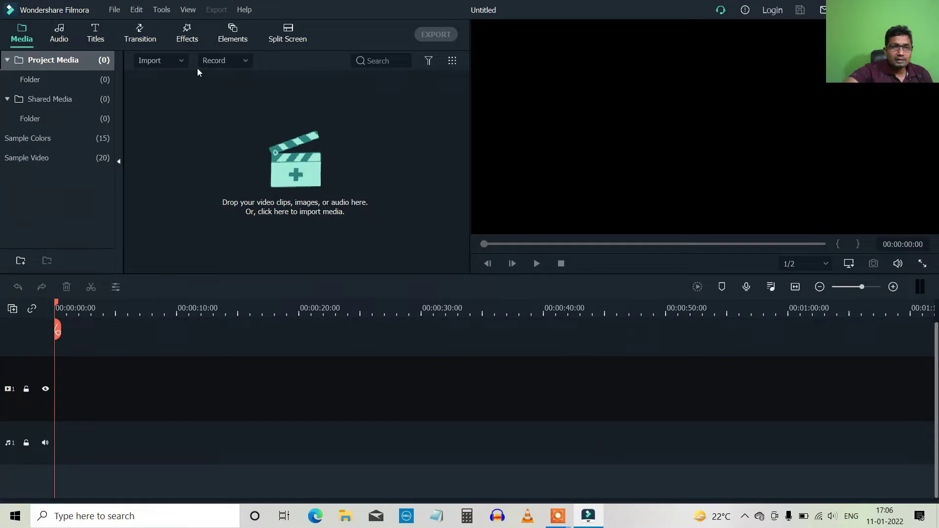
Import the clip 20220110_171011 from the video folder on the Desktop into the project media.
click(180, 60)
click(167, 80)
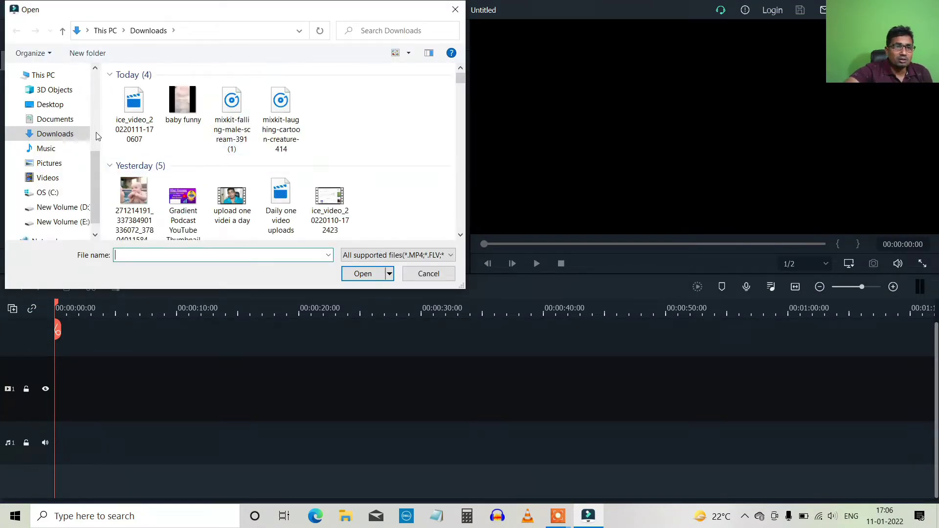
click(50, 105)
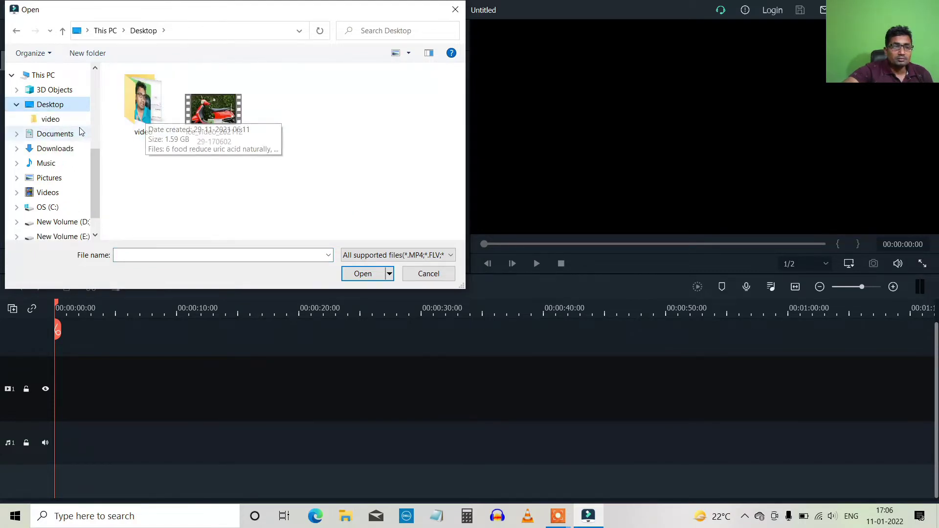
click(55, 120)
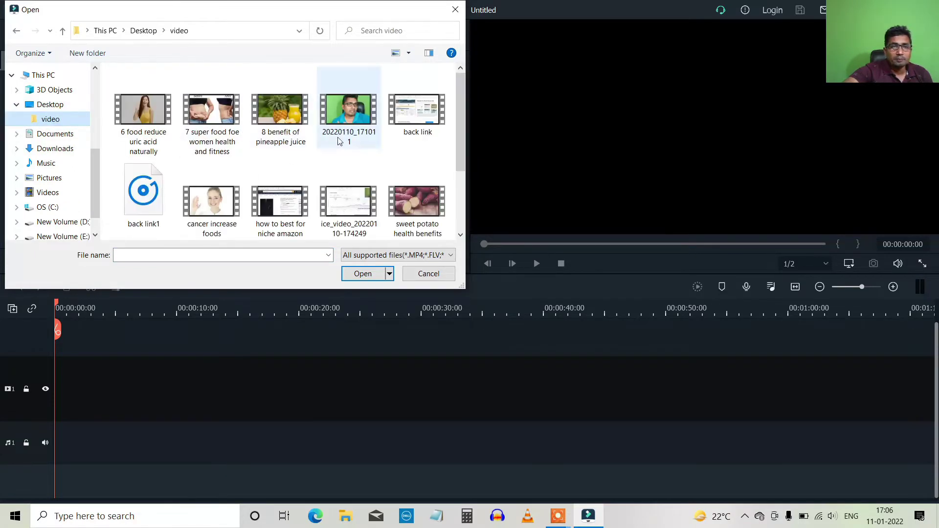
click(342, 115)
click(363, 274)
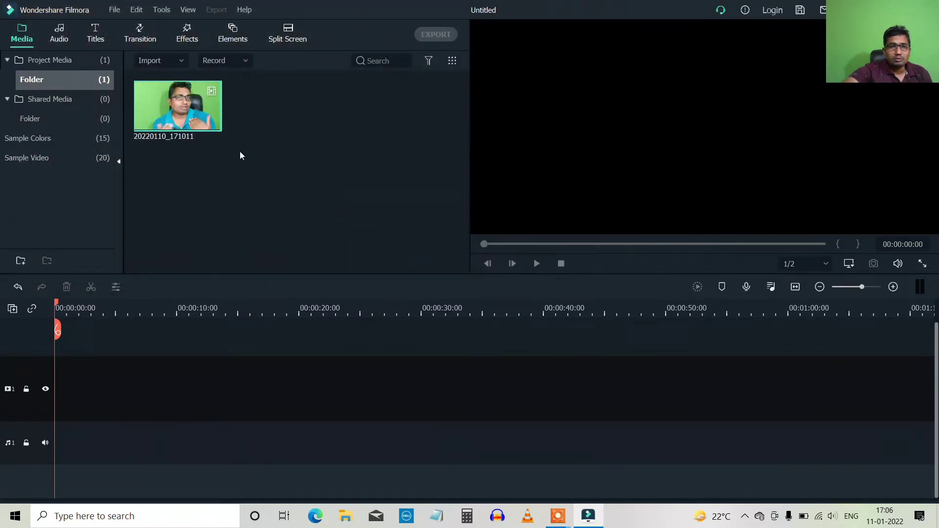
Import the back link video from the same video folder into the project media.
click(182, 60)
click(181, 80)
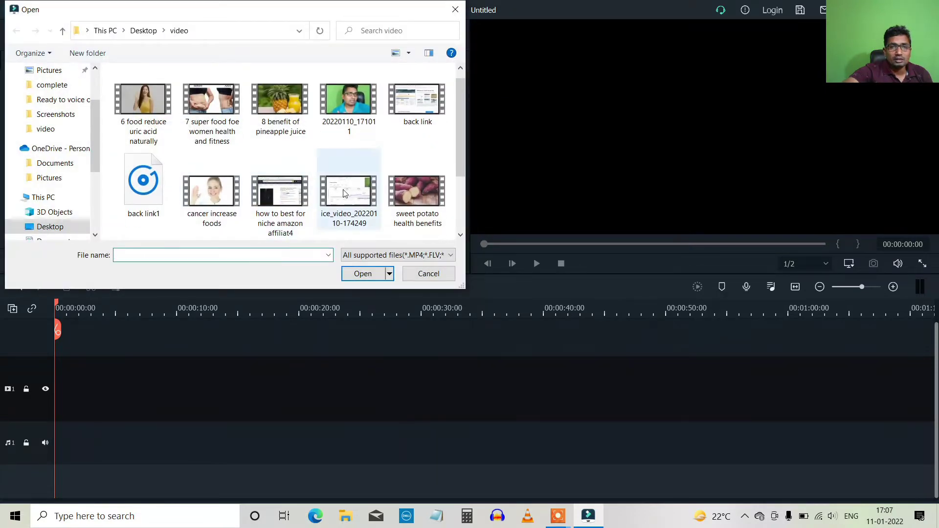
click(414, 100)
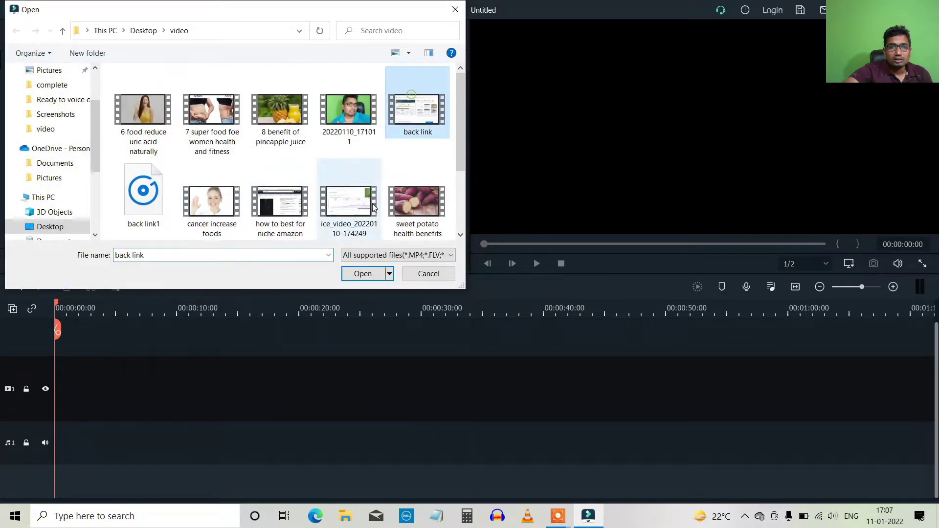
click(363, 274)
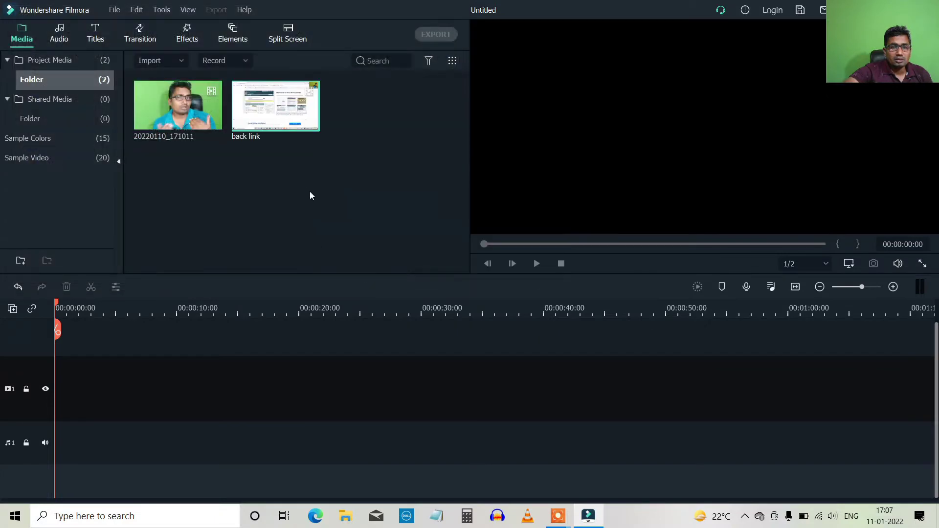
mouse_move(267, 122)
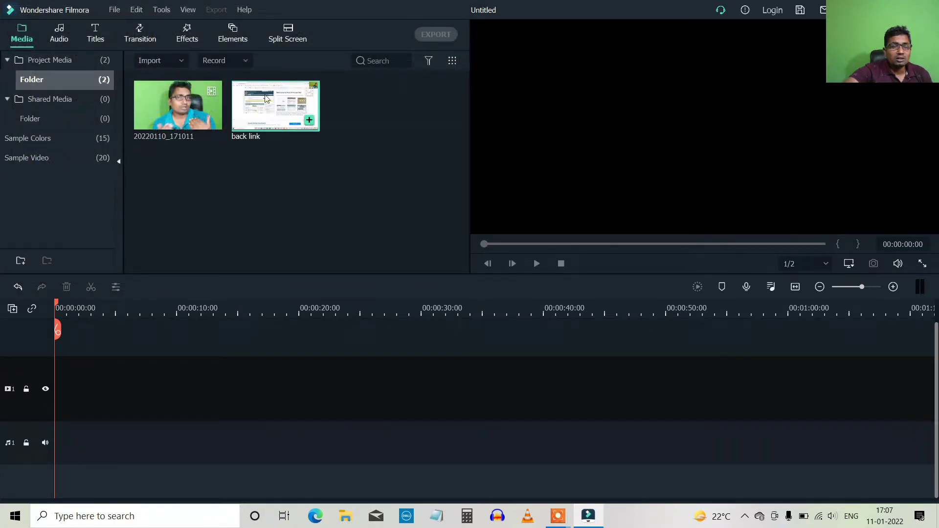
Import best biswa tips Outro, Best Biswas Tips and best bottom from the intro and logo folder inside intro on drive D.
click(180, 60)
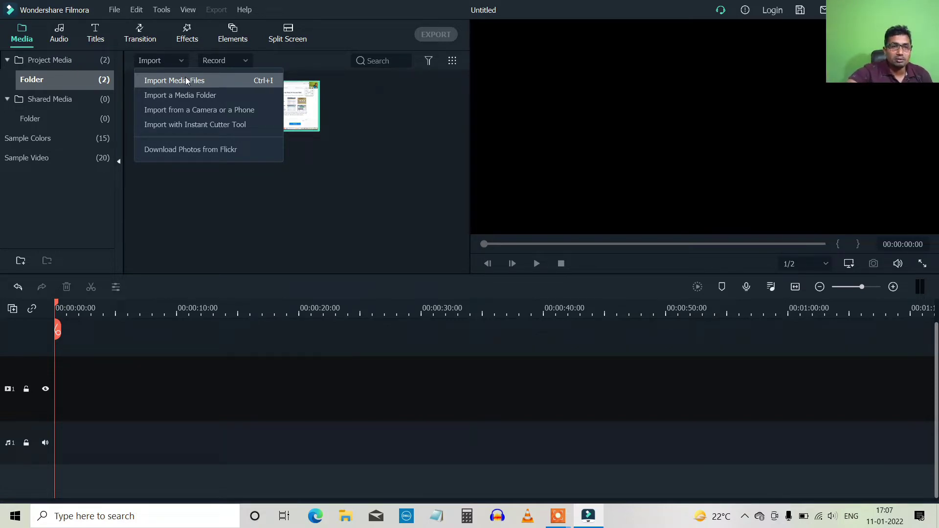
click(184, 79)
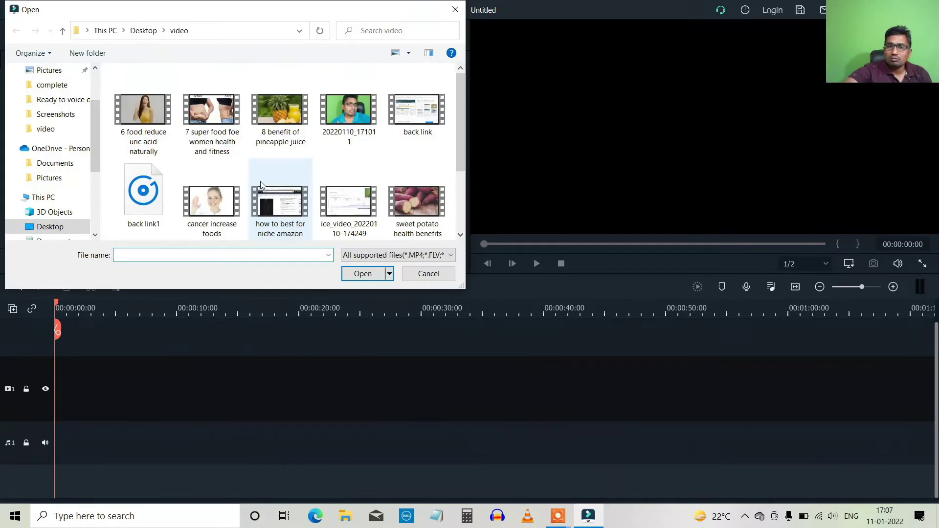
scroll(68, 146, down, 1)
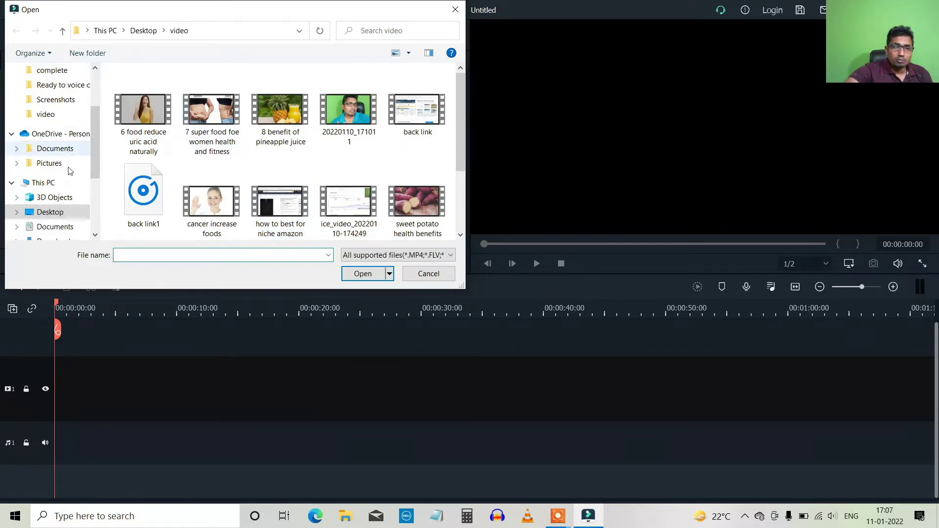
scroll(69, 182, down, 2)
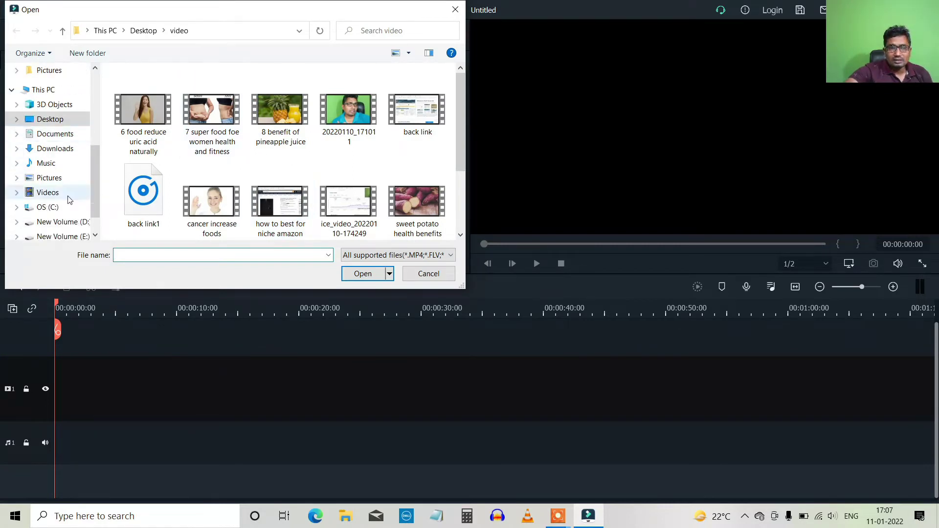
click(66, 223)
double_click(145, 116)
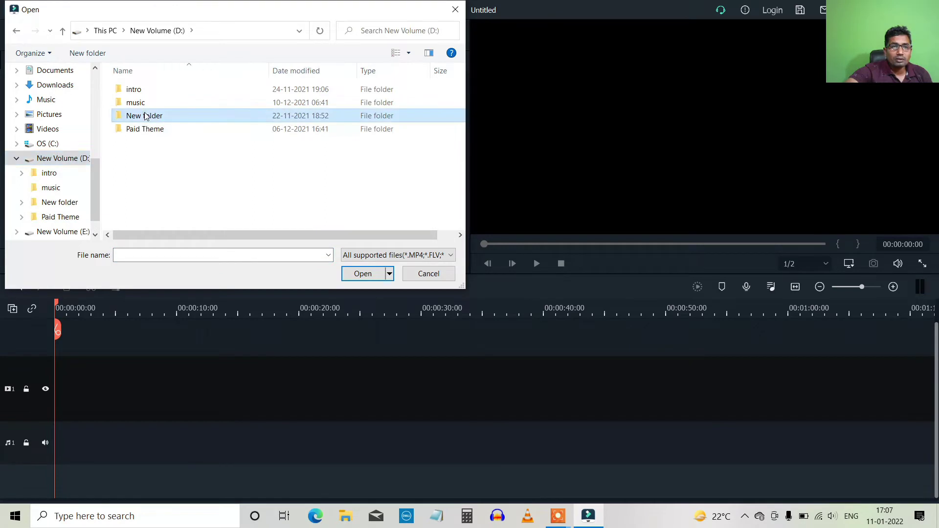
click(16, 31)
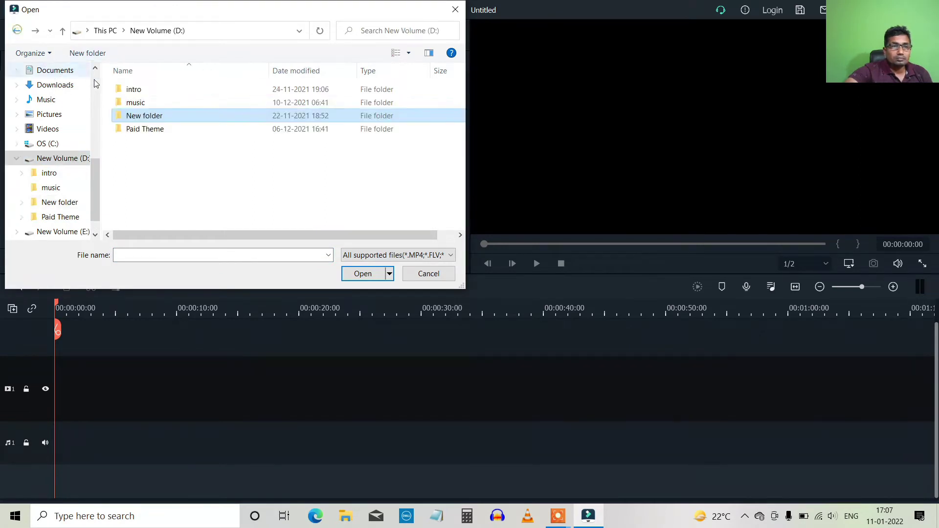
double_click(136, 91)
double_click(147, 90)
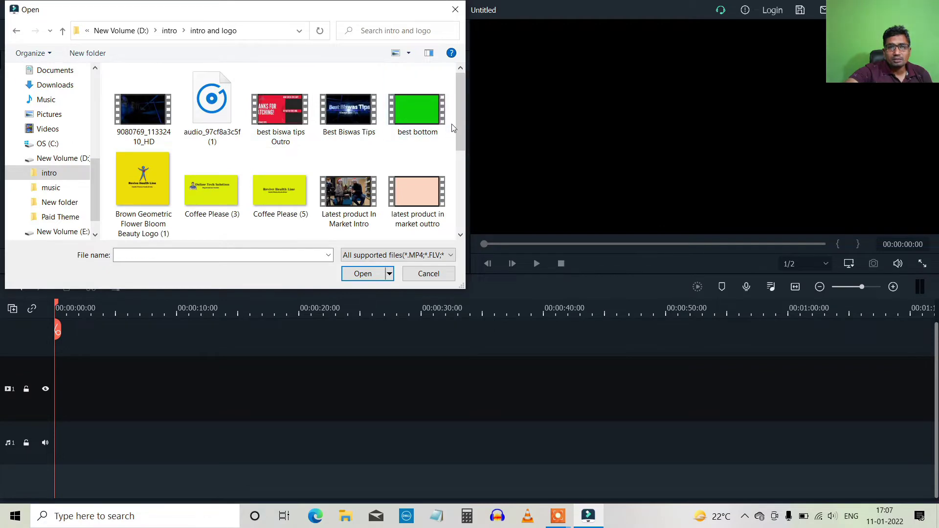
drag(451, 119, 299, 125)
click(363, 274)
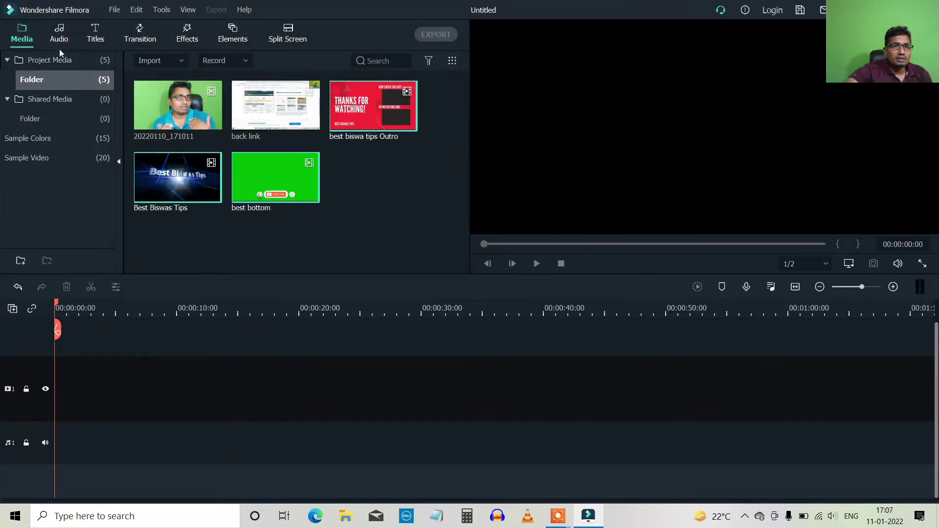
Import the image Untitled design (57) from the Desktop's video folder into the project media.
click(153, 60)
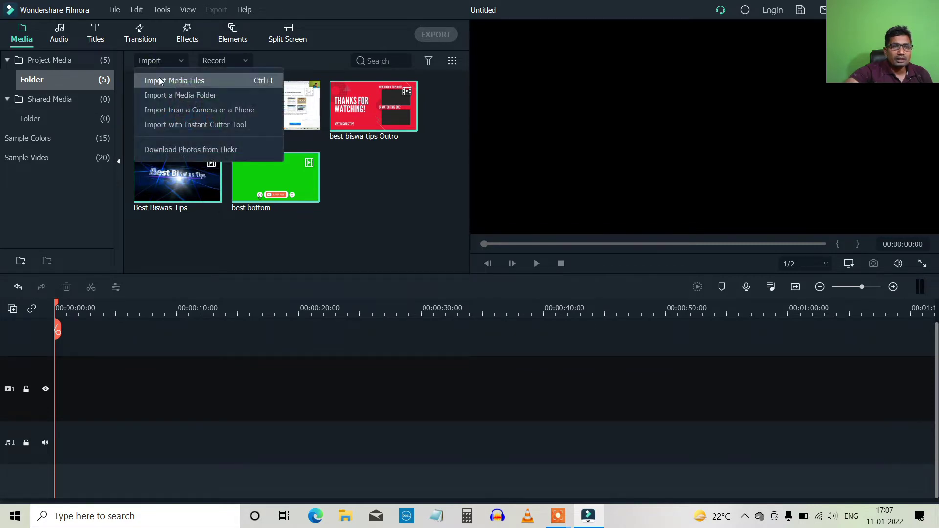
click(160, 78)
scroll(259, 171, down, 5)
scroll(259, 171, down, 3)
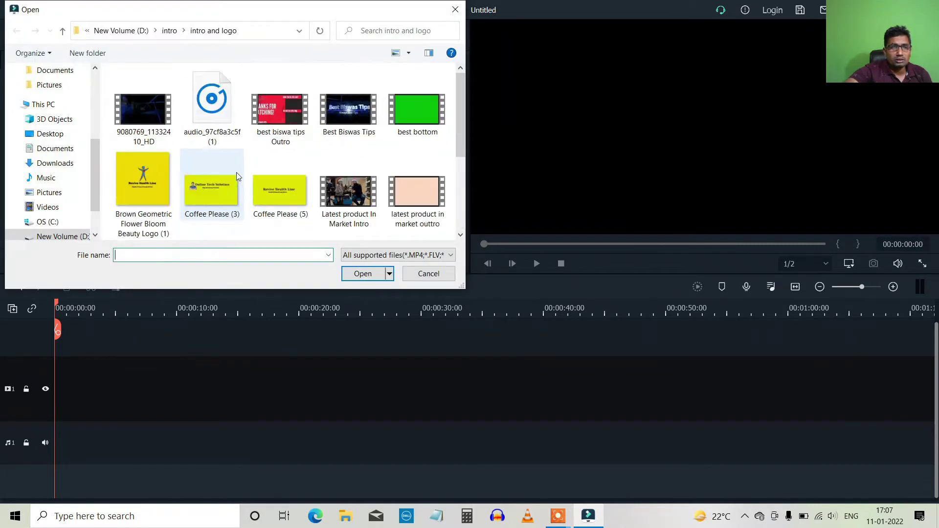
click(57, 137)
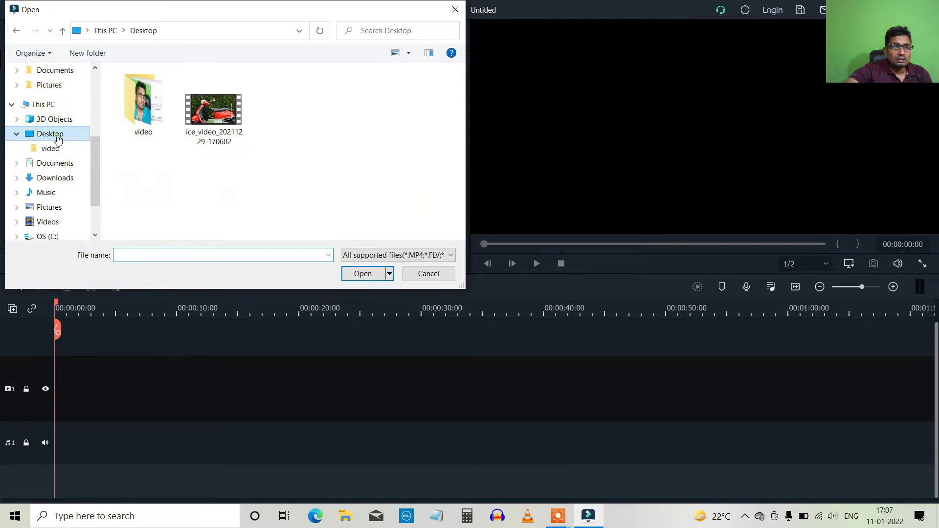
double_click(156, 128)
scroll(181, 208, down, 3)
click(144, 201)
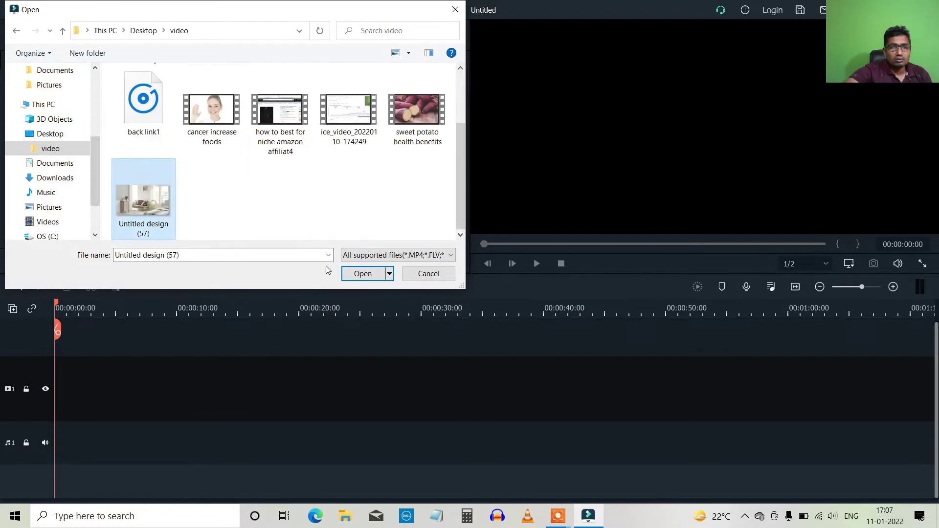
click(375, 275)
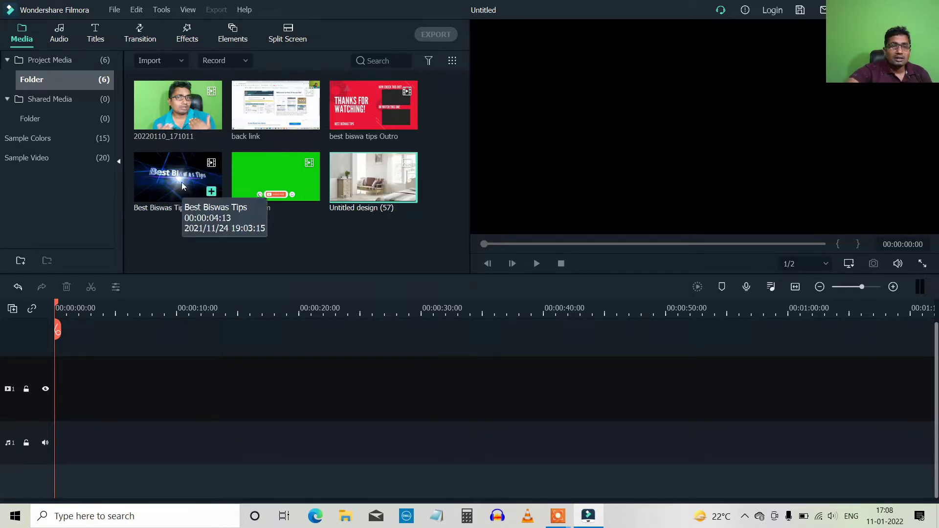
Place the Best Biswas Tips intro at the start of video track 1, matching the project settings to the media at 1920 x 1080 30fps.
drag(186, 175, 73, 387)
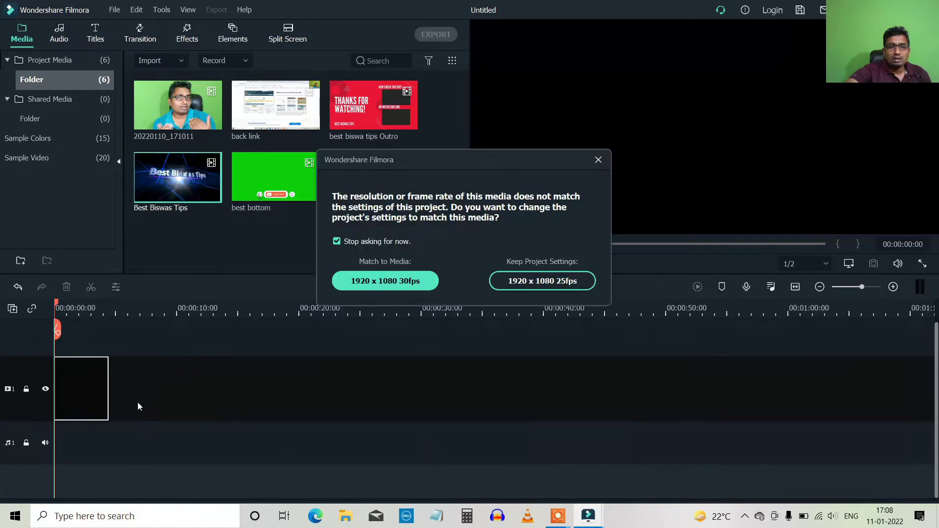
click(372, 281)
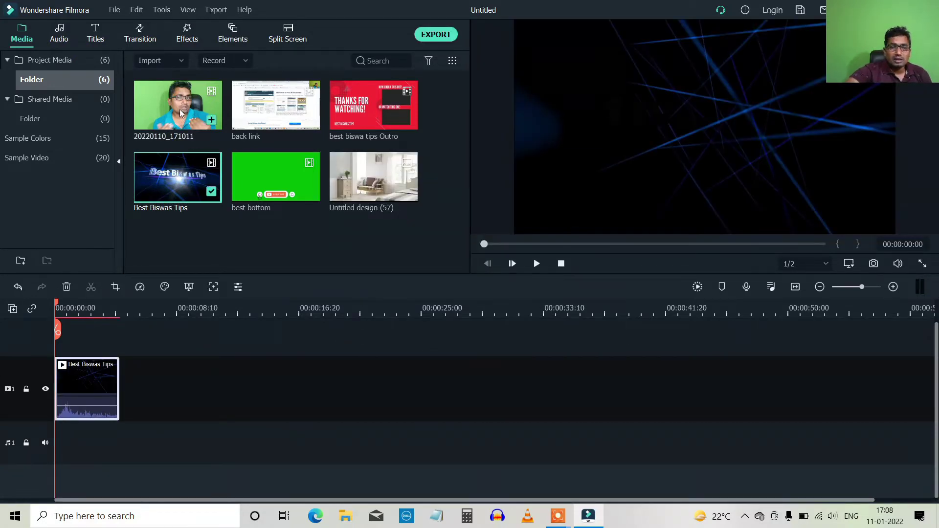
Add clip 20220110_171011 directly after the intro, trimmed to end at about 22 seconds, and move the playhead to 00:00:08:10.
drag(179, 114, 117, 392)
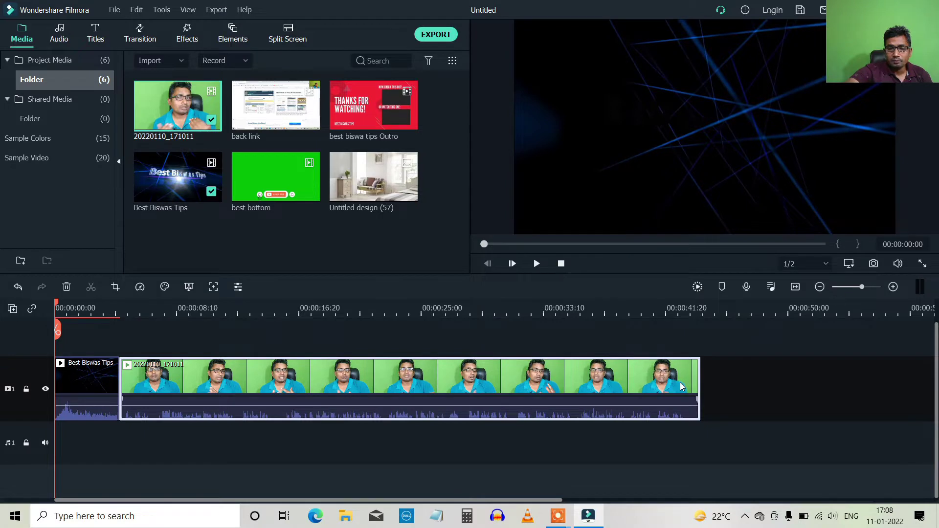
drag(700, 376, 379, 384)
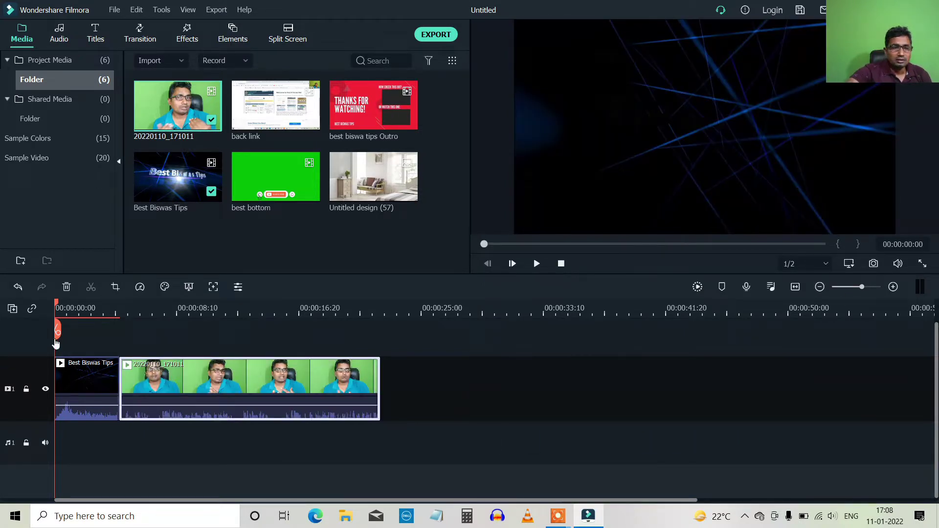
drag(57, 332, 177, 345)
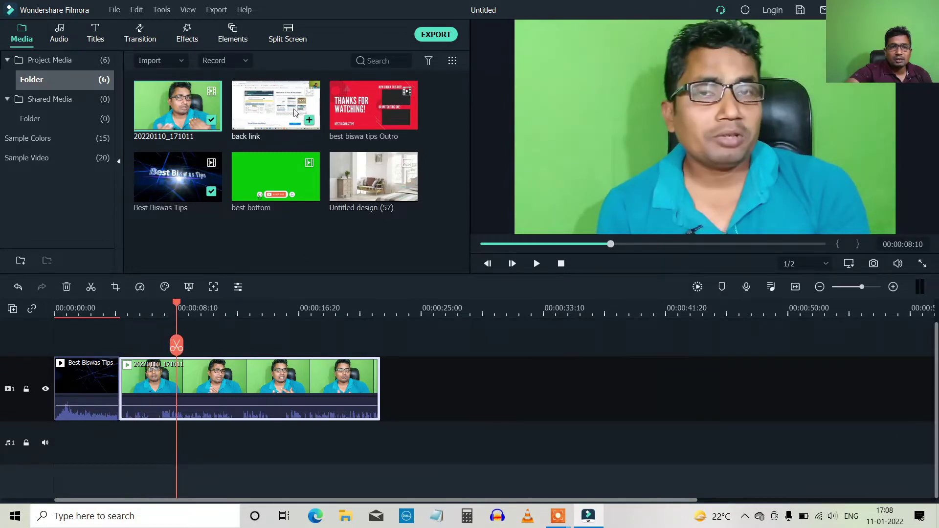
Add the back link video to video track 1 directly after the trimmed 20220110_171011 clip.
drag(371, 232, 386, 387)
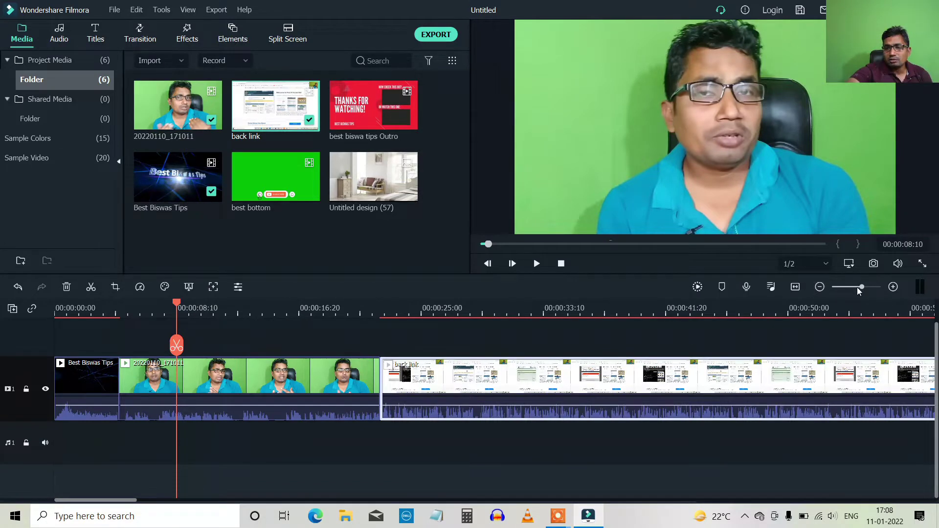
drag(859, 290, 850, 291)
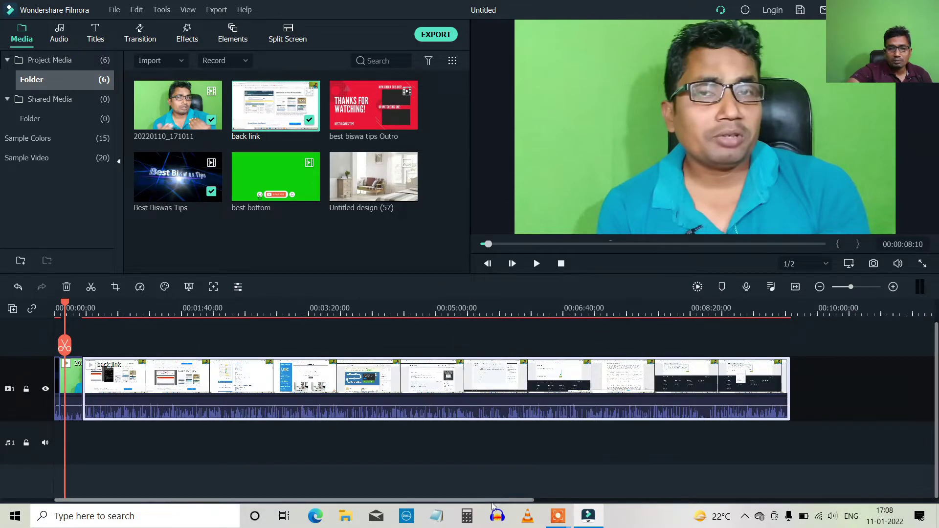
drag(492, 501, 432, 501)
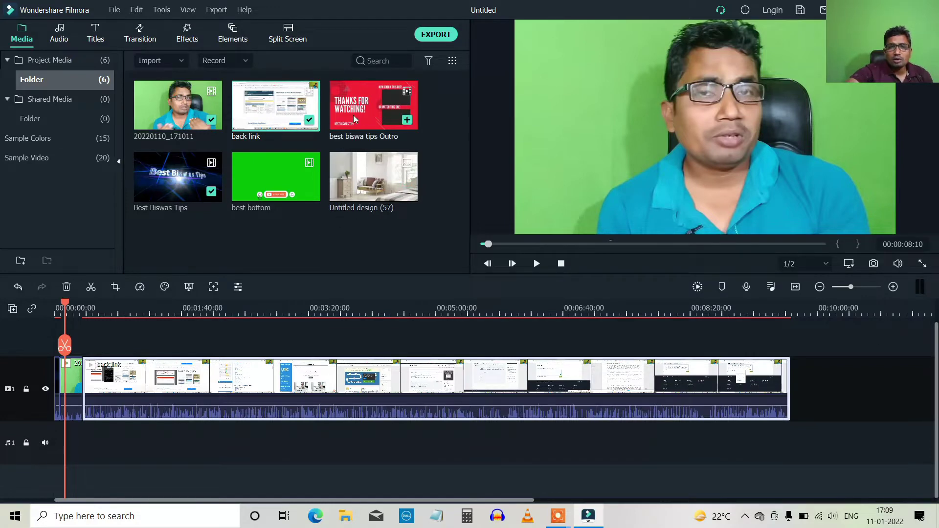
Add the best biswa tips Outro clip at the end of video track 1, directly after the back link video.
drag(355, 119, 806, 399)
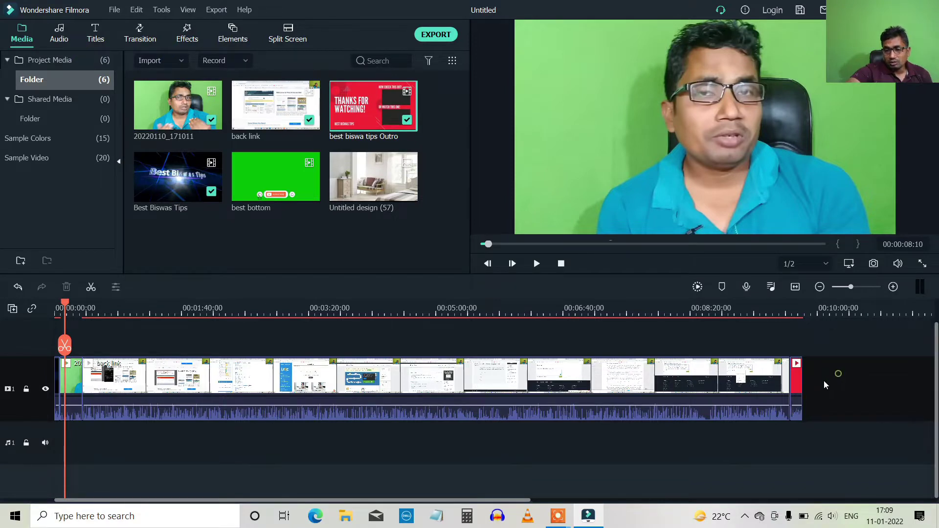
click(839, 378)
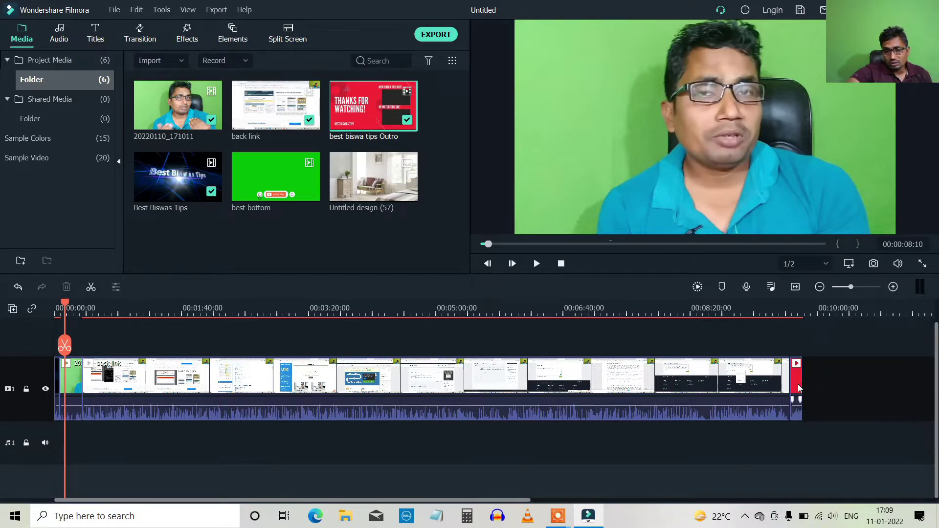
click(862, 288)
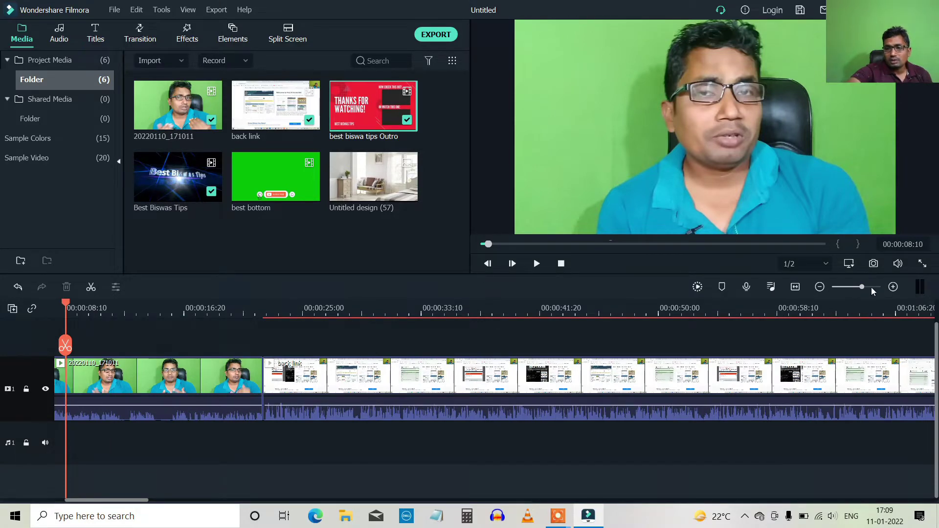
Scrub through the Best Biswas Tips intro and the first part of clip 20220110_171011 on the timeline.
click(866, 288)
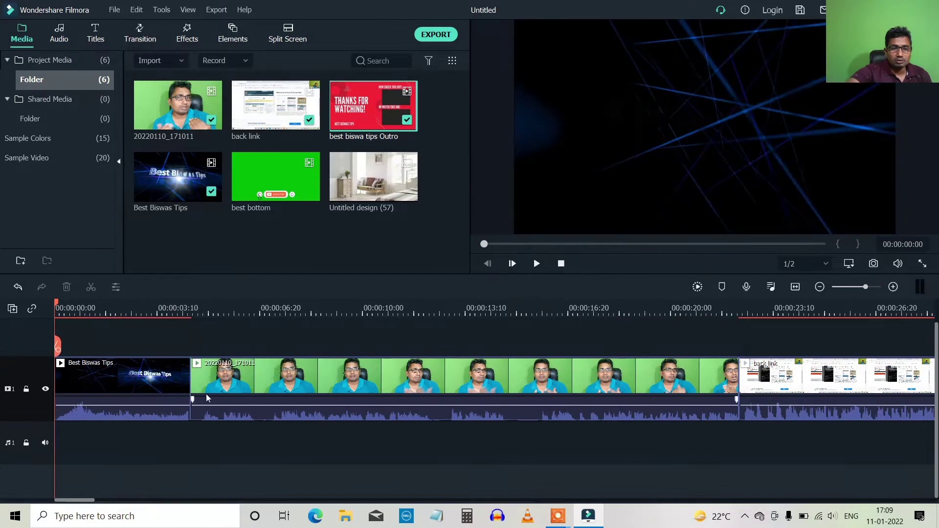
drag(64, 353, 164, 352)
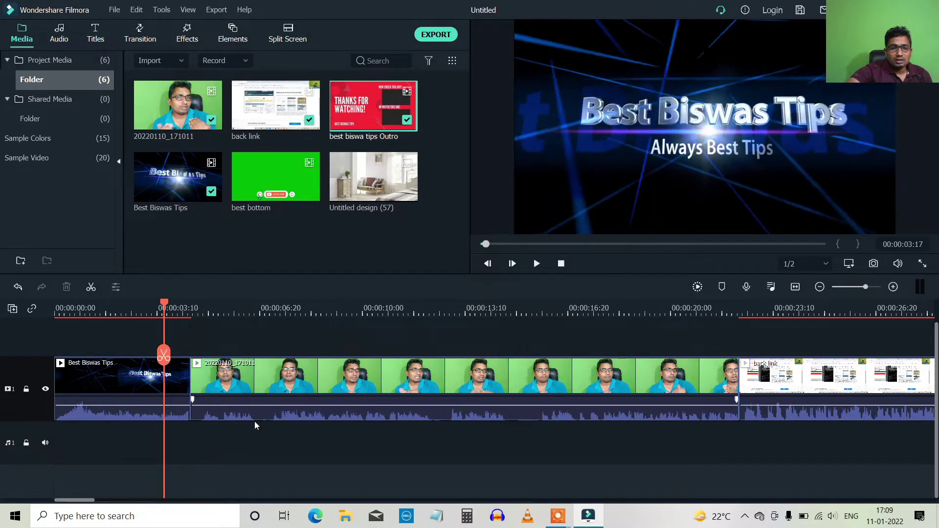
mouse_move(295, 402)
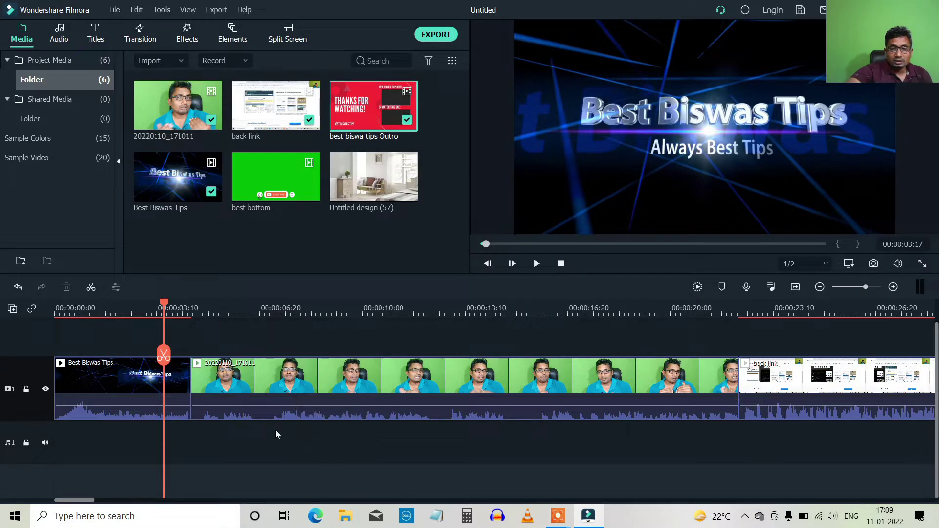
drag(164, 355, 372, 369)
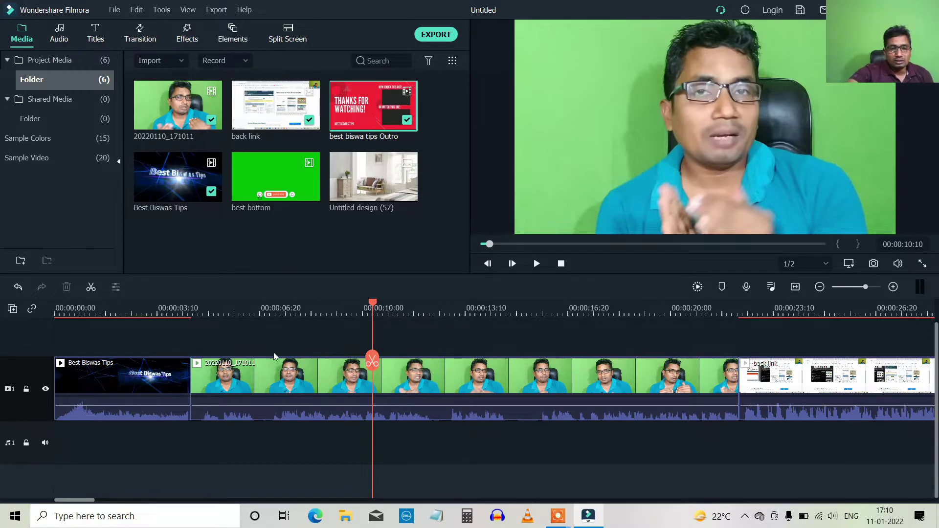
click(304, 376)
click(287, 388)
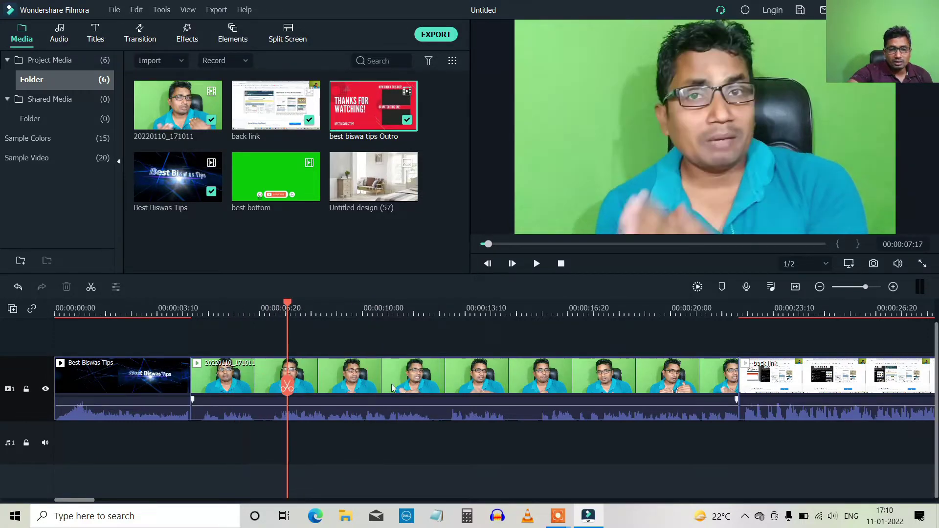
drag(287, 388, 257, 396)
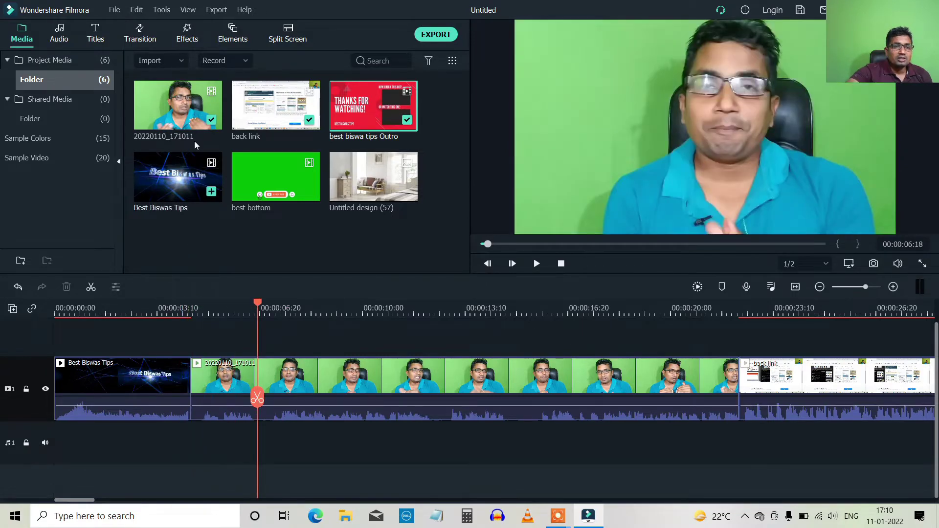
Add the Linear 19 transition between the Best Biswas Tips intro and clip 20220110_171011 on video track 1.
click(140, 40)
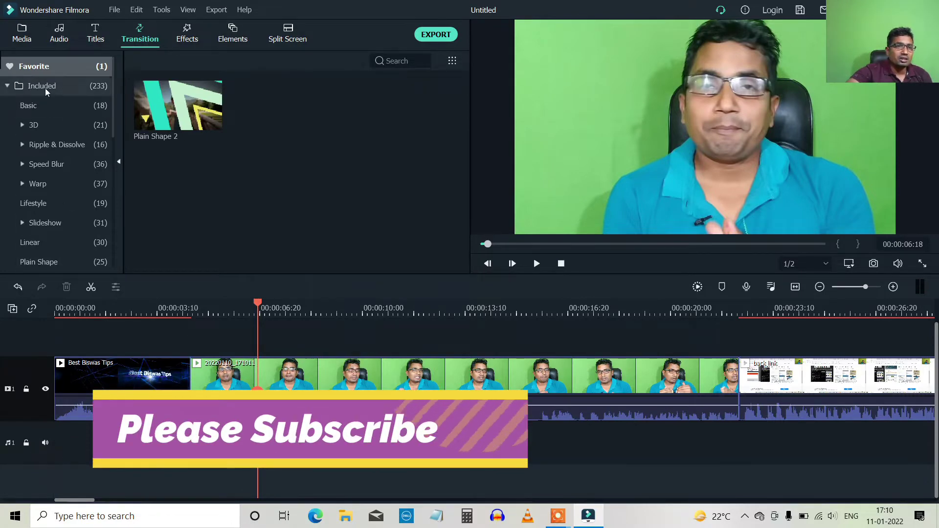
click(45, 88)
scroll(317, 155, down, 3)
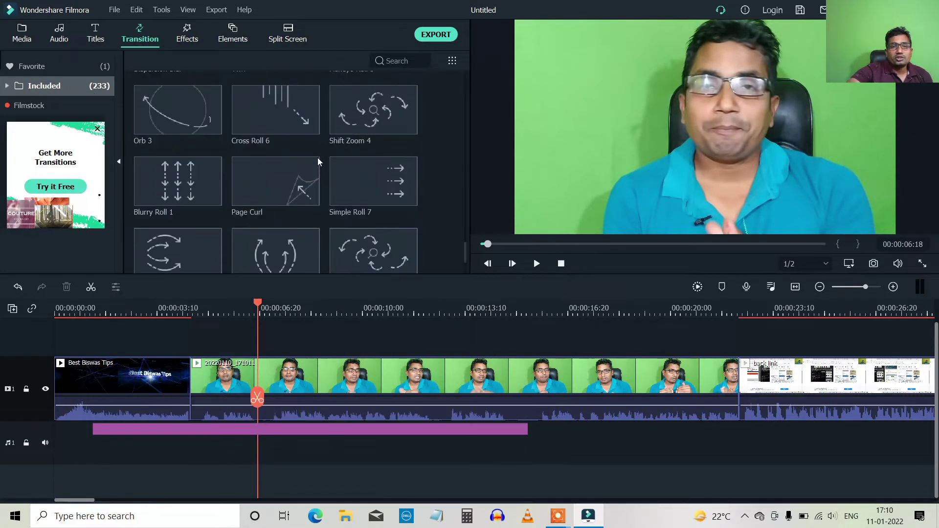
scroll(318, 162, down, 10)
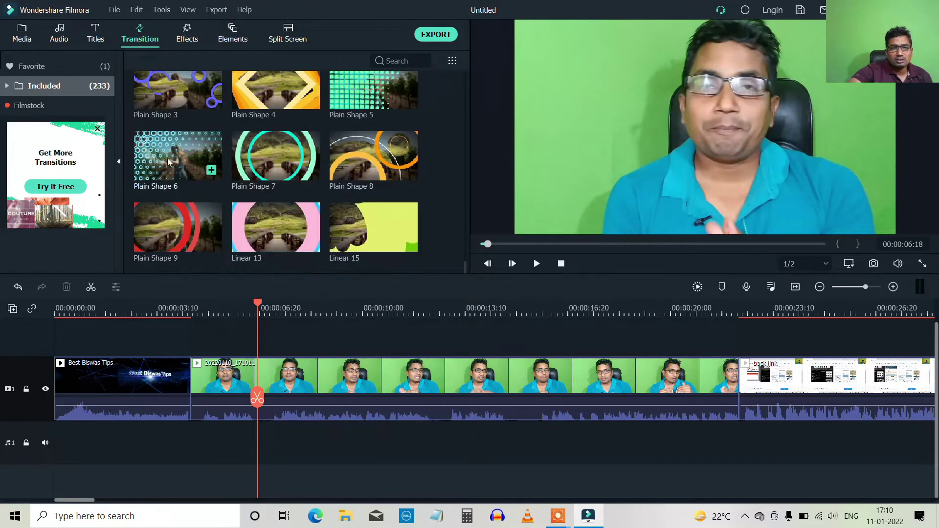
scroll(294, 161, up, 5)
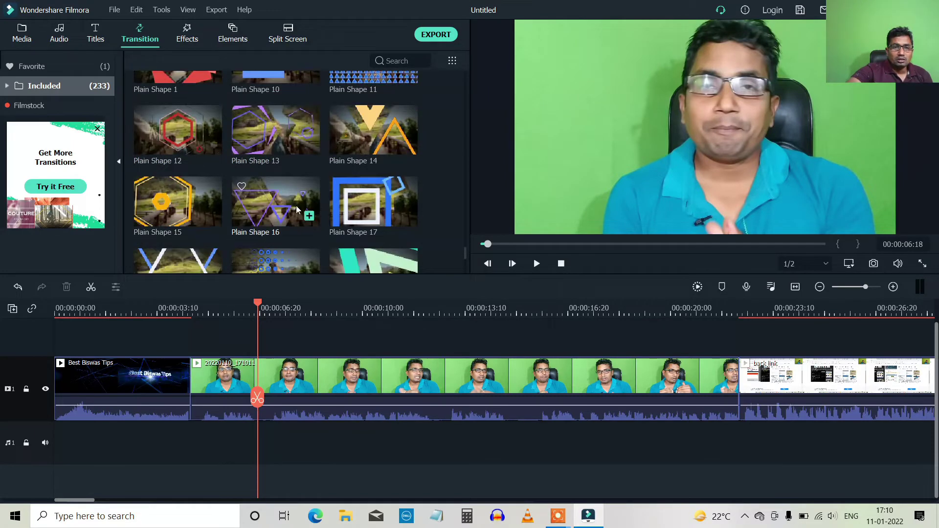
scroll(363, 198, down, 5)
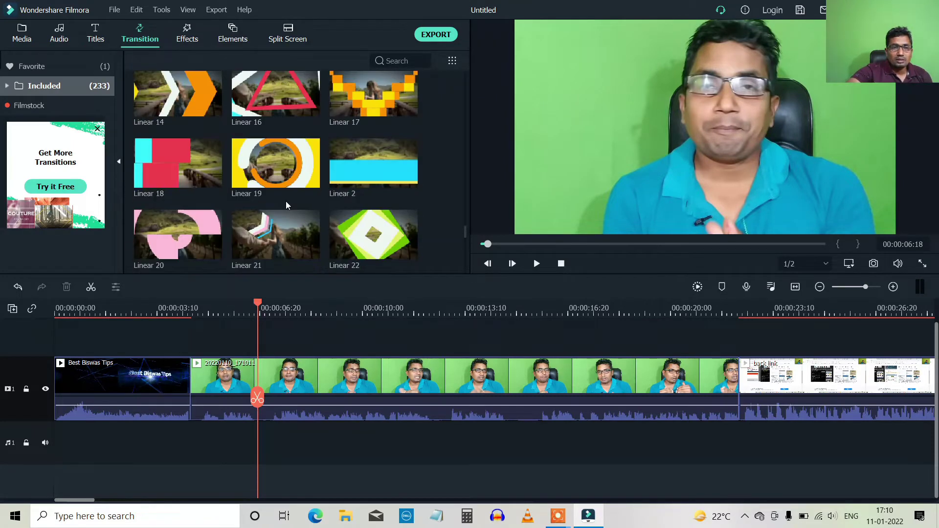
scroll(297, 175, up, 3)
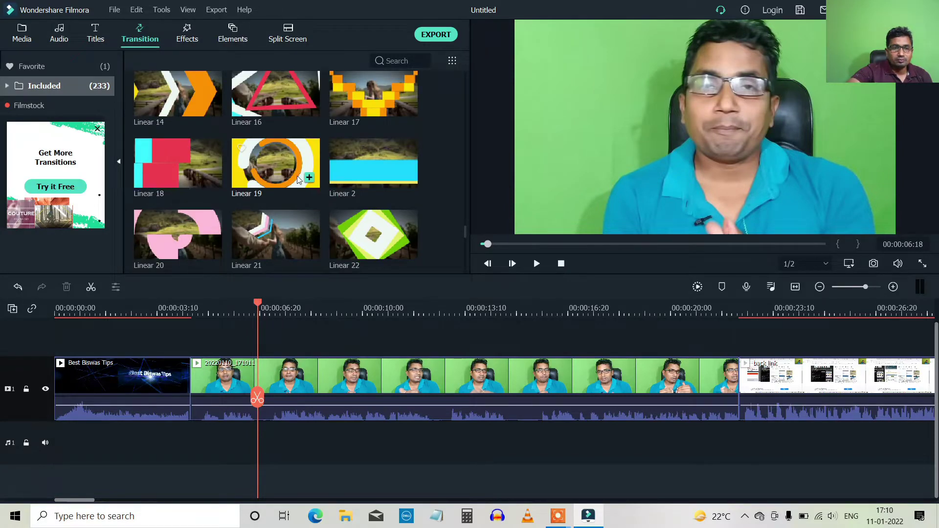
drag(297, 175, 178, 395)
Lower the volume of clip 20220110_171011 to about -11.62 dB and play back the Linear 19 transition.
drag(257, 397, 151, 407)
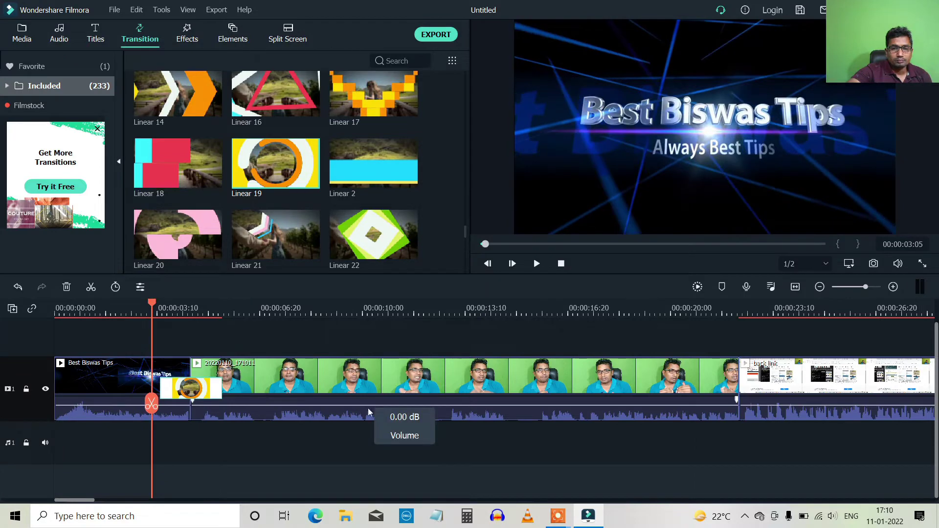
drag(368, 407, 368, 413)
click(536, 264)
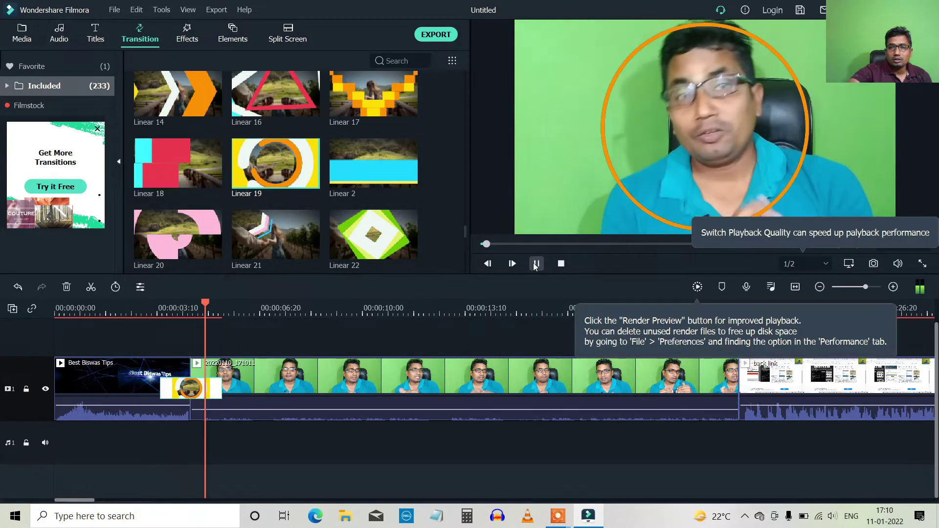
click(536, 263)
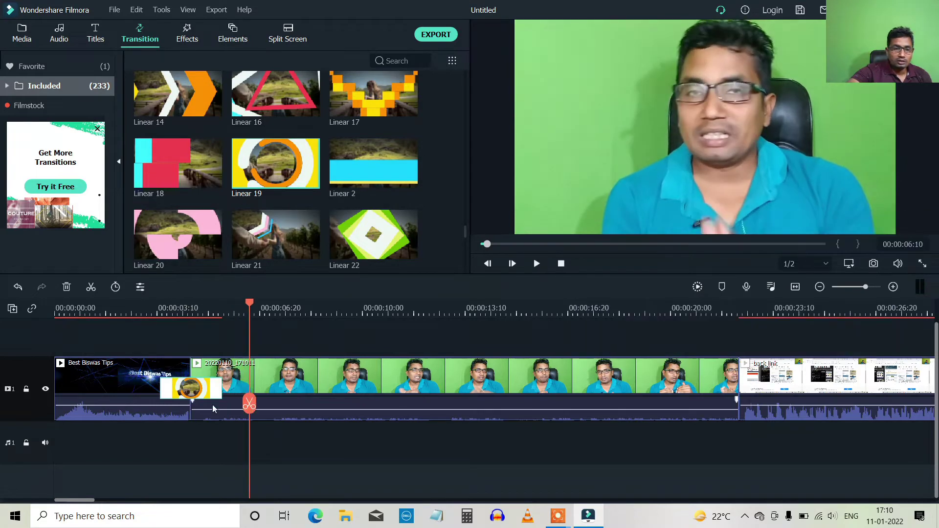
Move the playhead to 00:00:12:13 and raise the volume of clip 20220110_171011 slightly.
click(274, 405)
drag(300, 405, 438, 405)
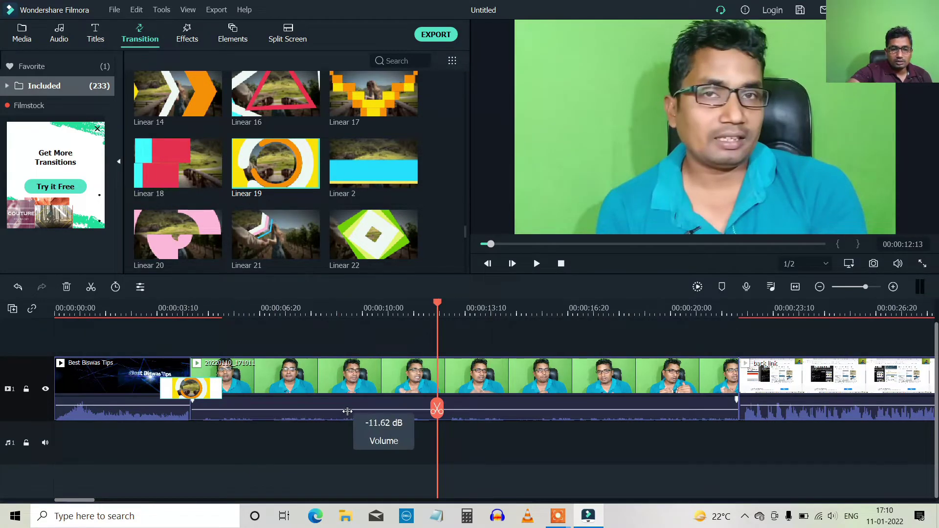
drag(346, 410, 348, 408)
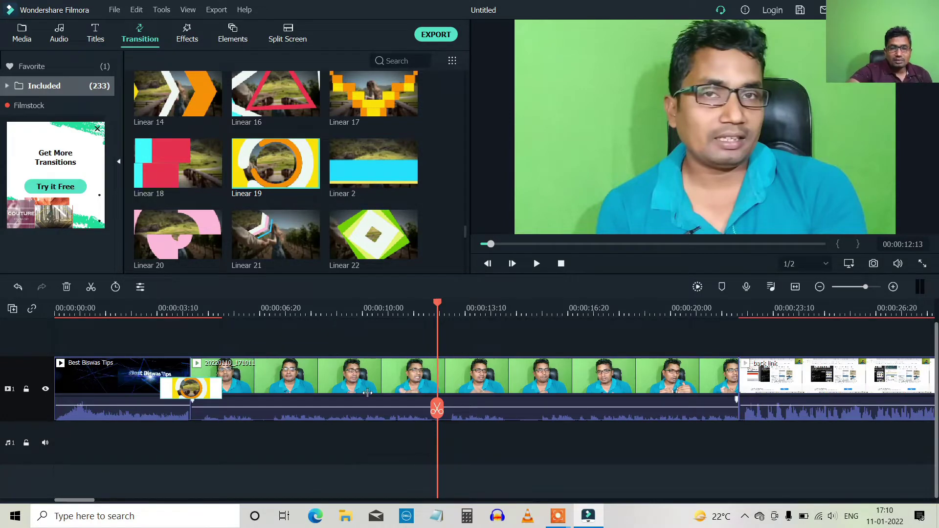
Key out the green background of clip 20220110_171011 with Chroma Key, sampling the wall's green, with offset 15 and tolerance 53.
click(370, 382)
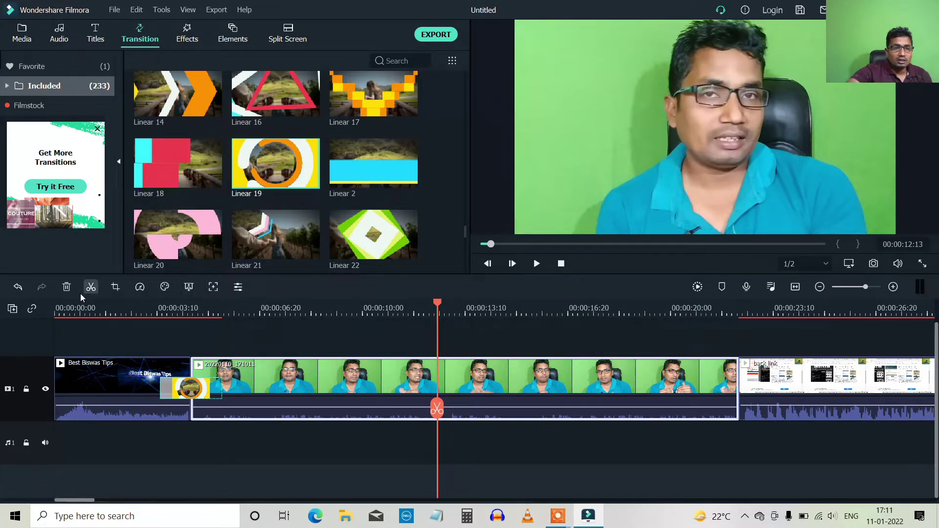
click(188, 287)
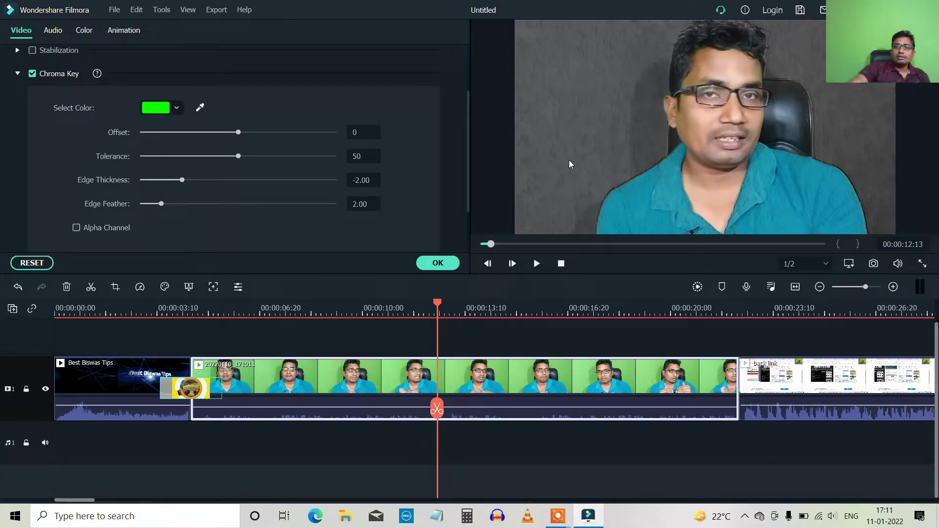
click(201, 108)
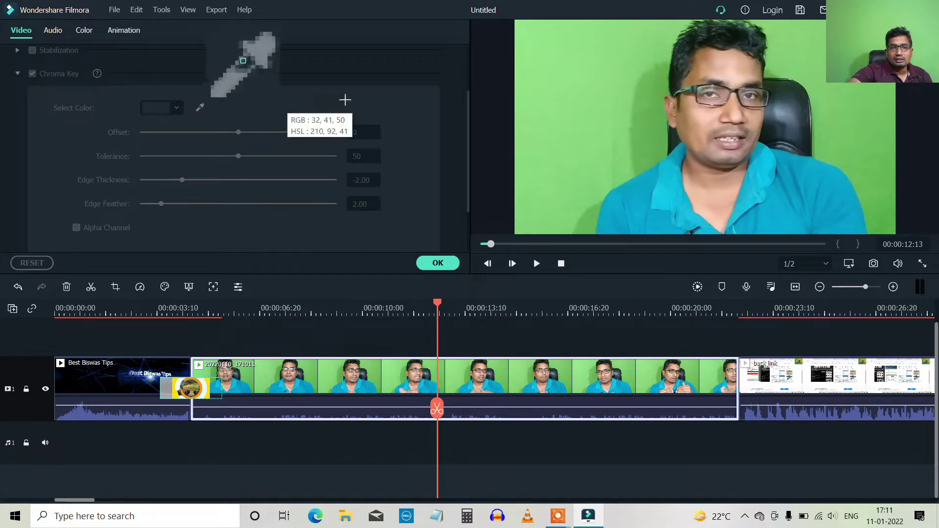
click(650, 126)
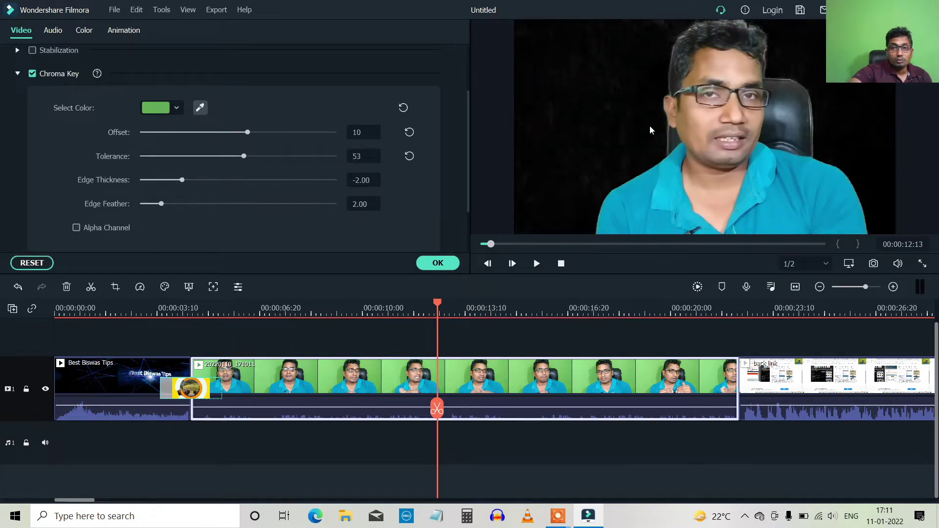
click(253, 132)
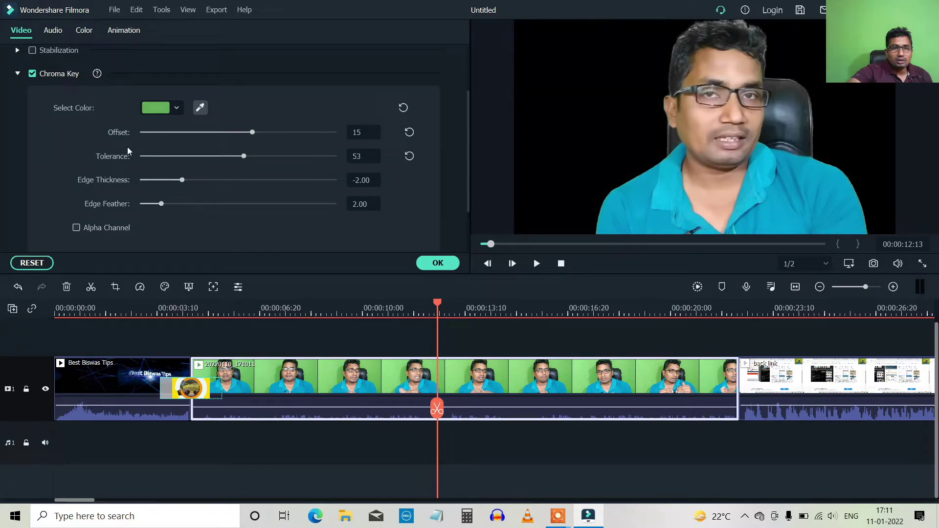
click(444, 265)
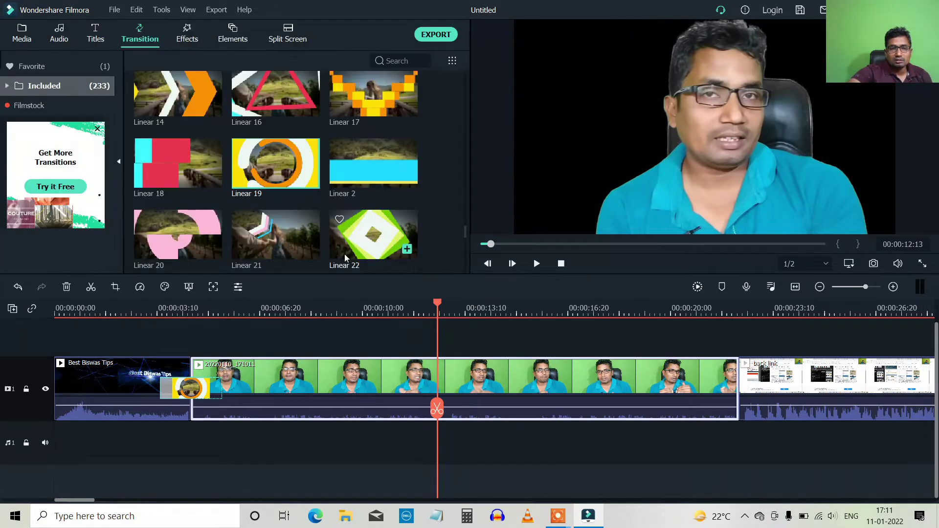
Move the intro, clip 20220110_171011 and the back link video from video track 1 up to video track 2, keeping their timing.
click(499, 243)
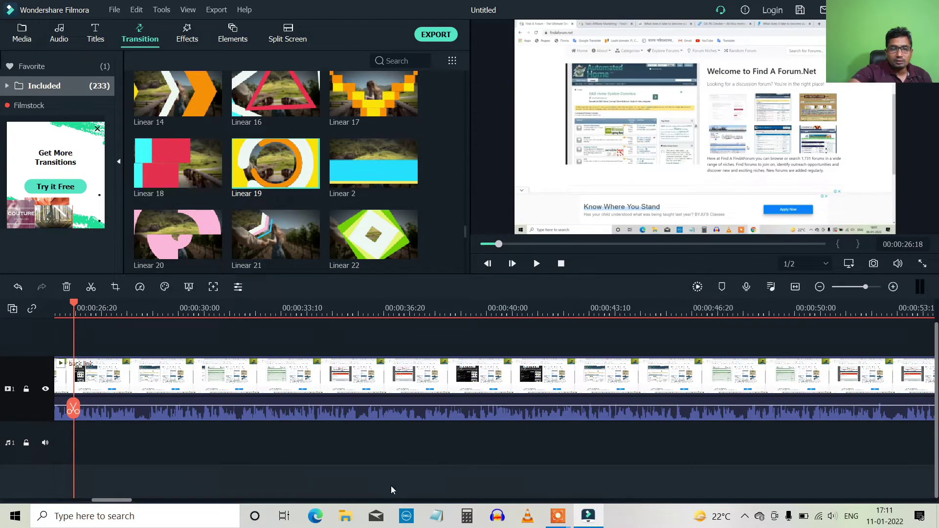
scroll(135, 498, up, 5)
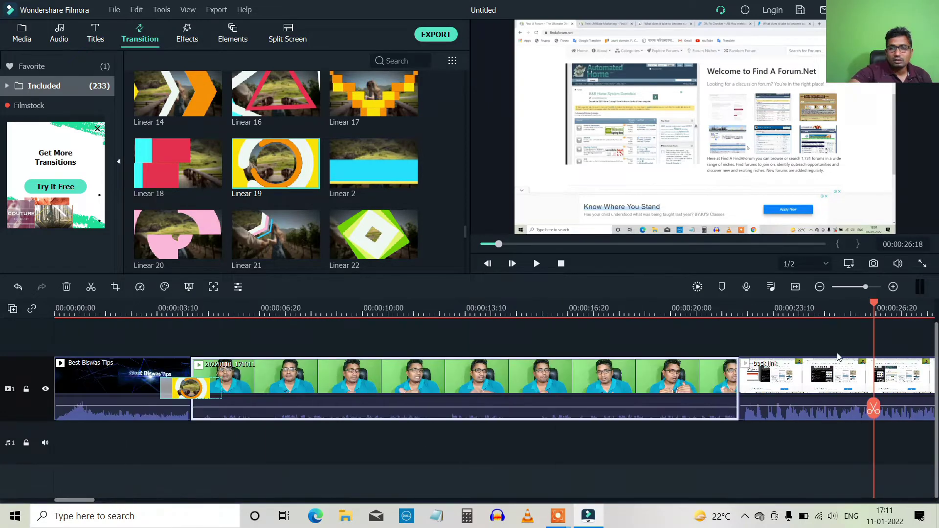
drag(874, 409, 527, 409)
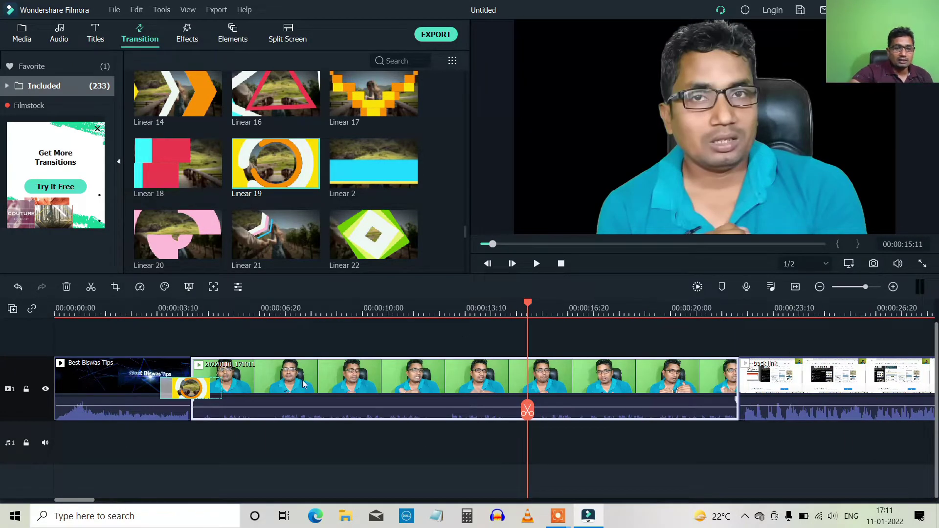
scroll(303, 385, up, 1)
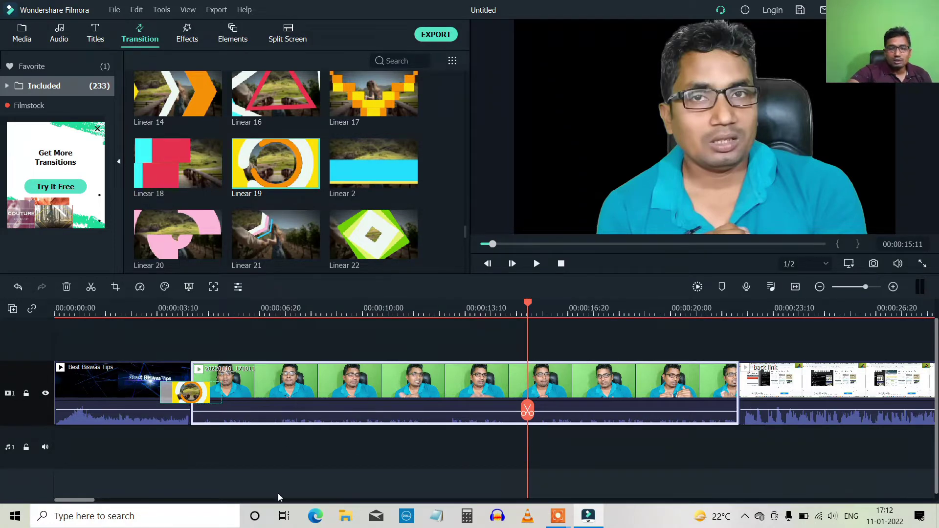
drag(143, 414, 146, 365)
drag(312, 426, 319, 377)
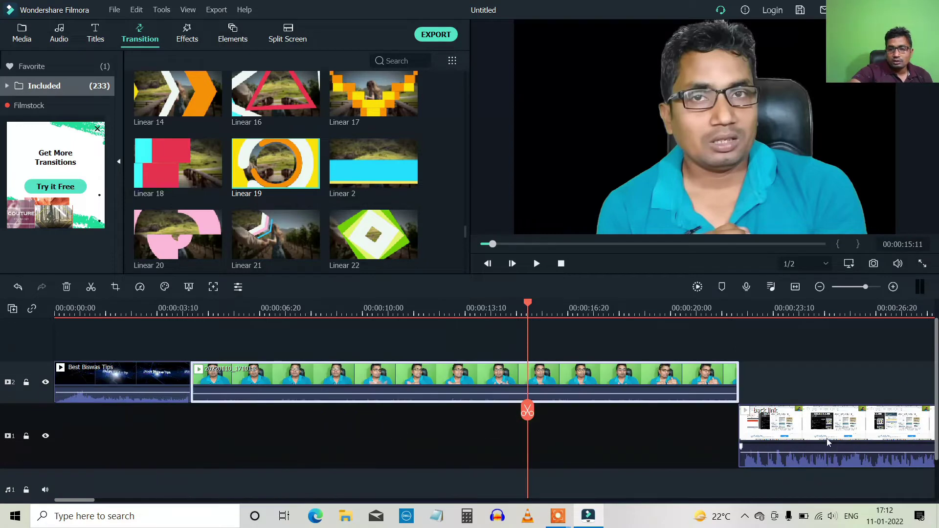
drag(838, 445, 827, 396)
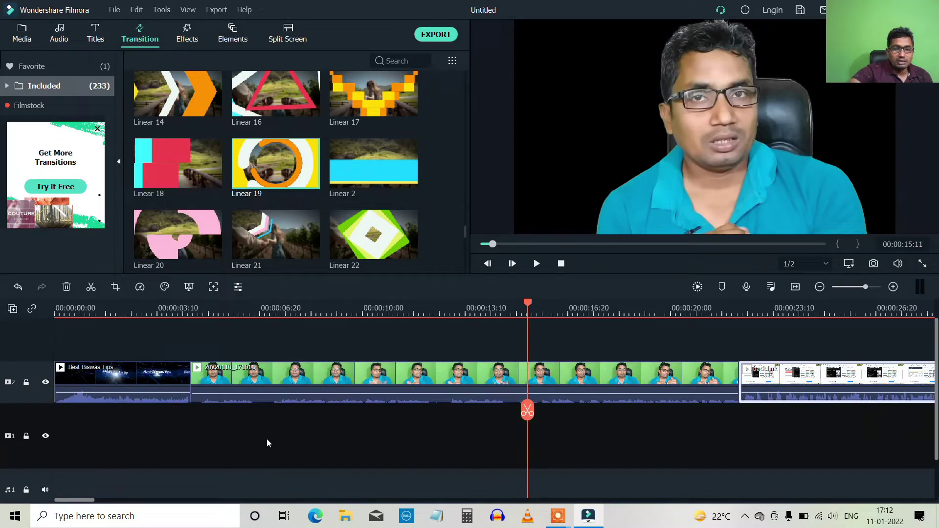
Place the Untitled design (57) image on video track 1 beneath clip 20220110_171011 and extend it to that clip's full length.
click(32, 36)
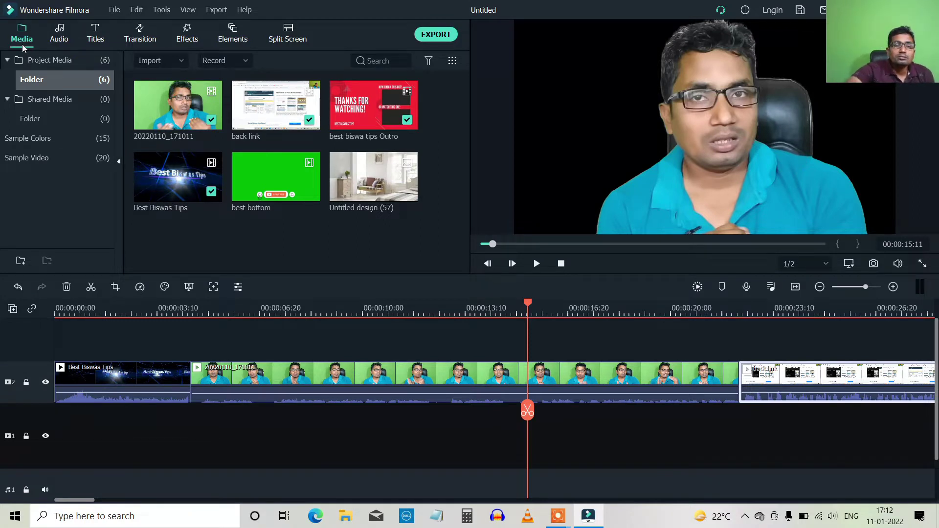
mouse_move(367, 186)
drag(367, 186, 197, 427)
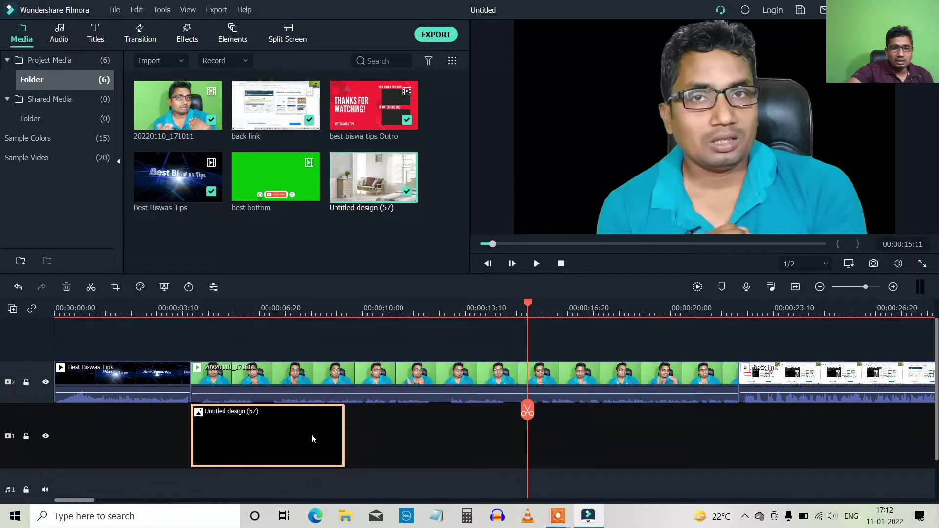
drag(343, 435, 739, 428)
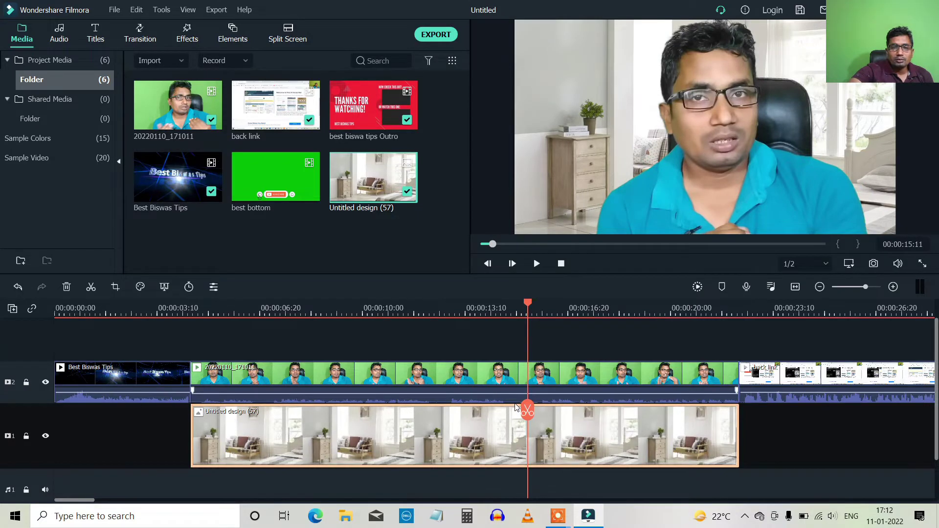
Play back part of the keyed talking clip over the Untitled design (57) background, stopping at 00:00:12:24.
mouse_move(515, 407)
mouse_down()
mouse_move(337, 425)
mouse_move(512, 426)
mouse_up()
drag(528, 386, 521, 386)
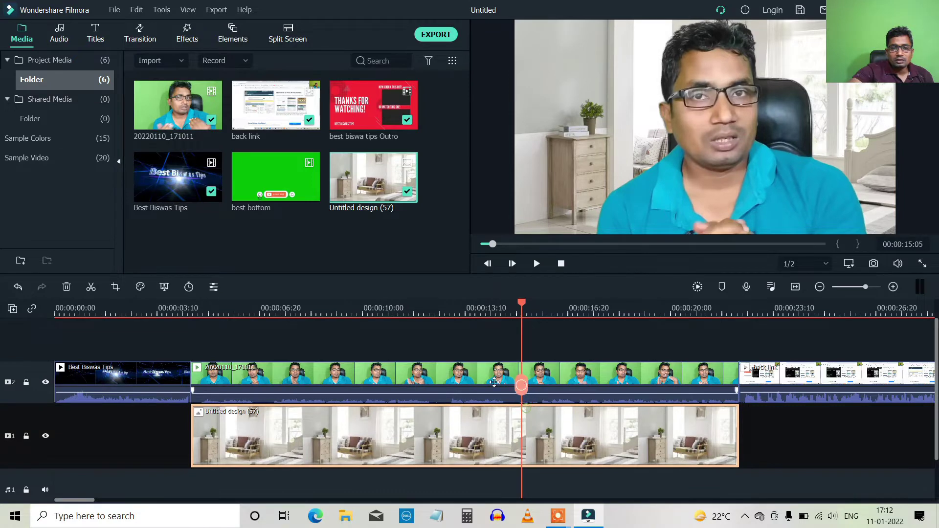
click(350, 309)
click(535, 264)
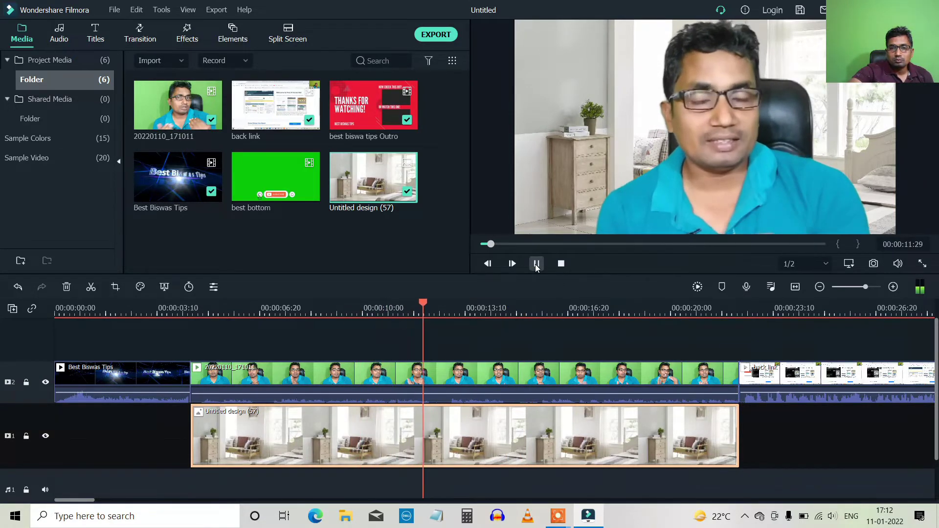
click(536, 264)
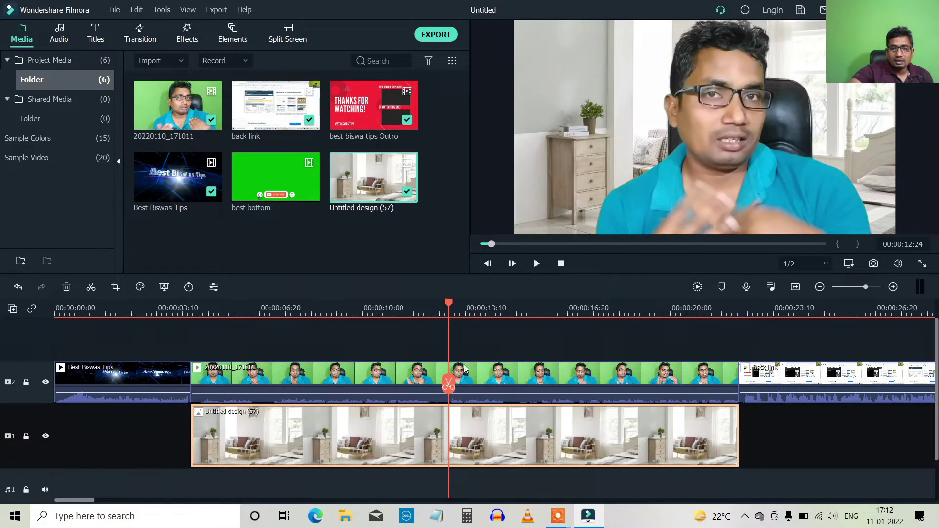
Add the Linear 19 transition between the Best Biswas Tips intro and clip 20220110_171011, and move the playhead to 00:00:07:29.
drag(449, 386, 338, 394)
drag(395, 393, 271, 394)
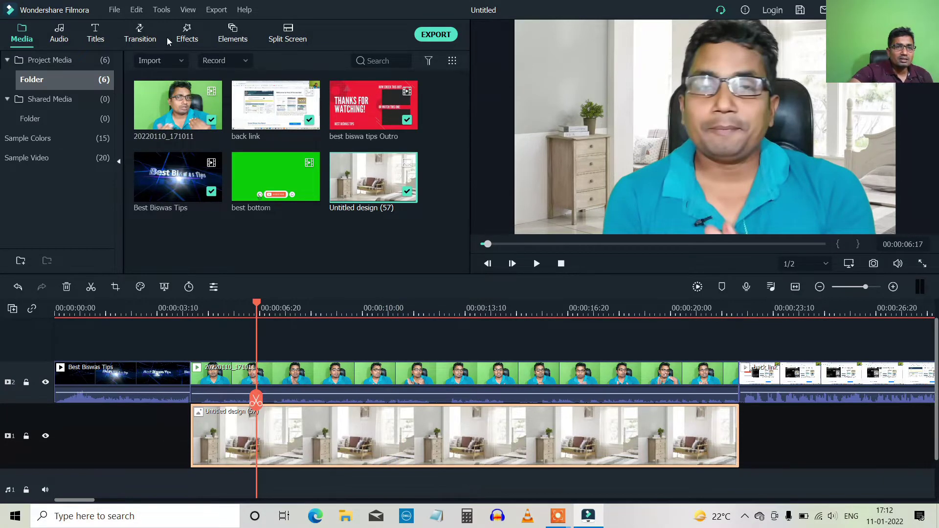
click(147, 36)
drag(278, 167, 191, 379)
drag(258, 402, 299, 401)
click(358, 342)
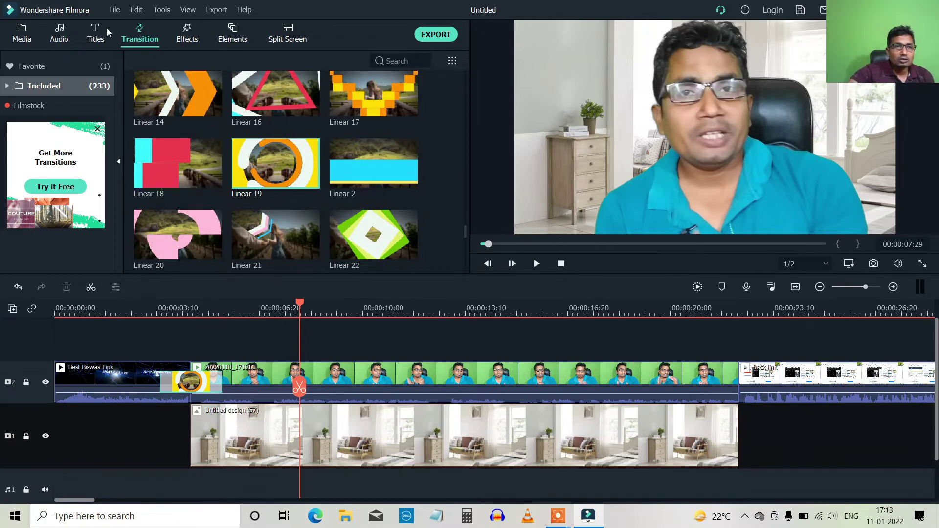
Place the New LowerThirds 22 title on video track 3 above the talking clip, starting at about 15 seconds.
click(94, 40)
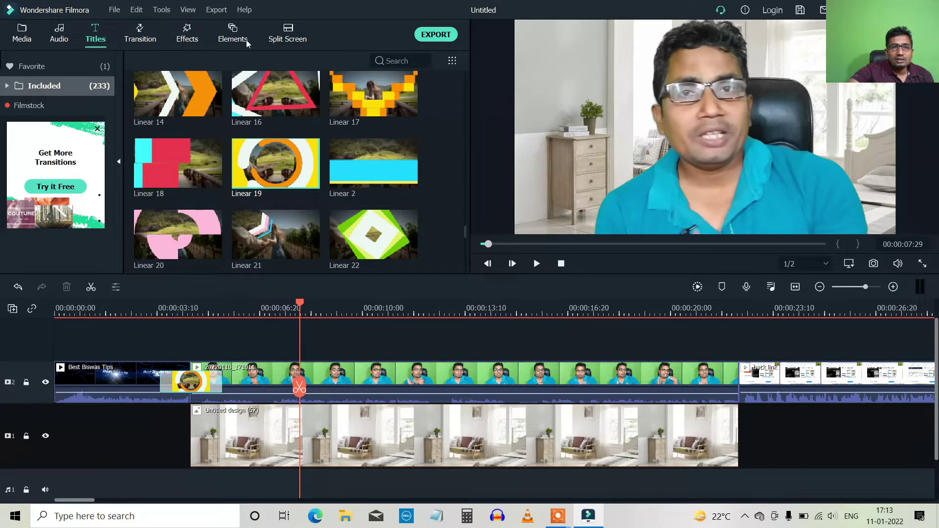
click(93, 41)
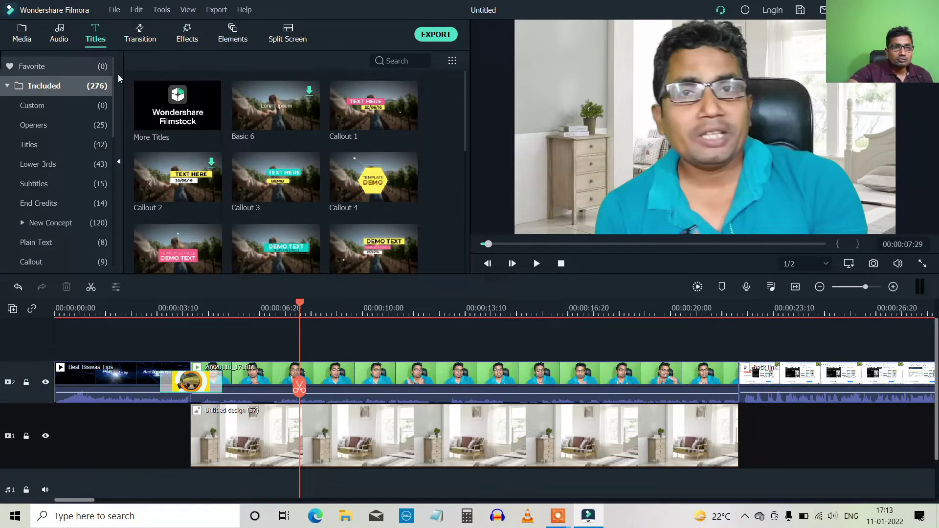
scroll(210, 181, down, 5)
scroll(213, 186, up, 5)
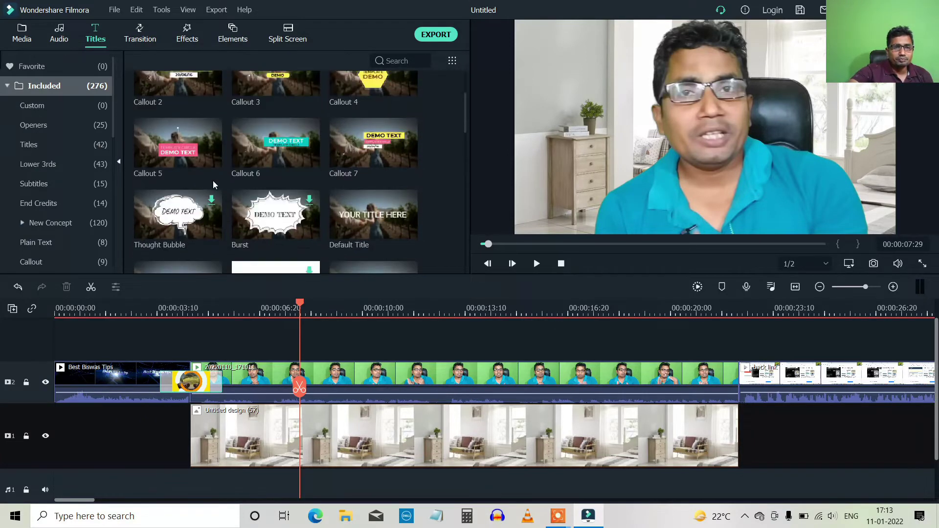
scroll(259, 176, up, 2)
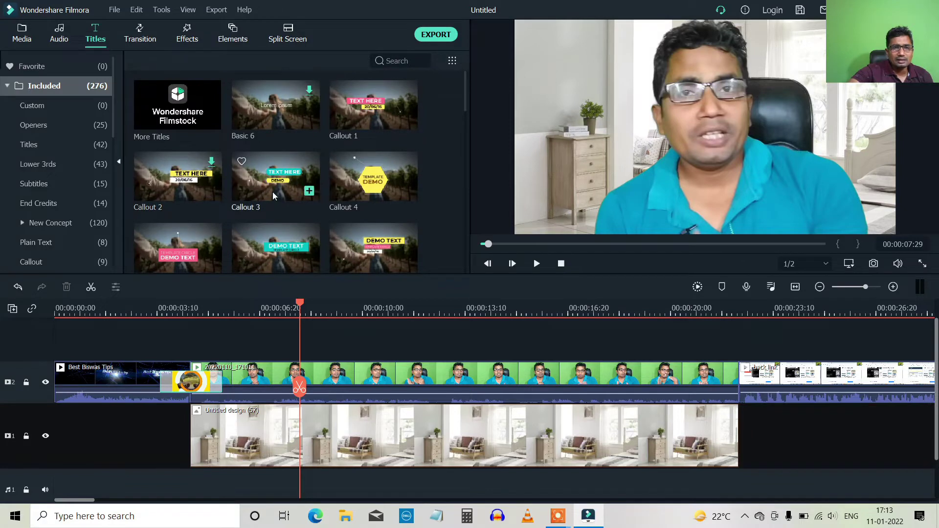
scroll(286, 183, down, 5)
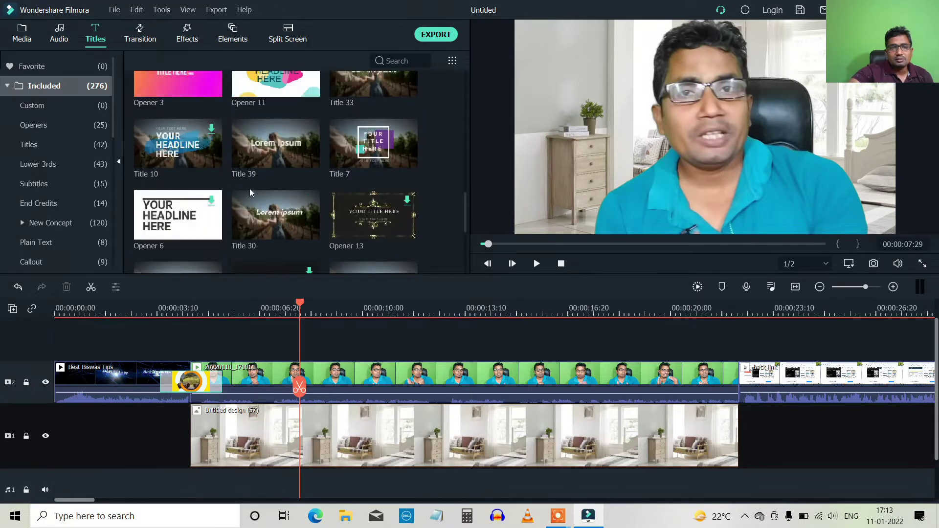
scroll(296, 189, down, 1)
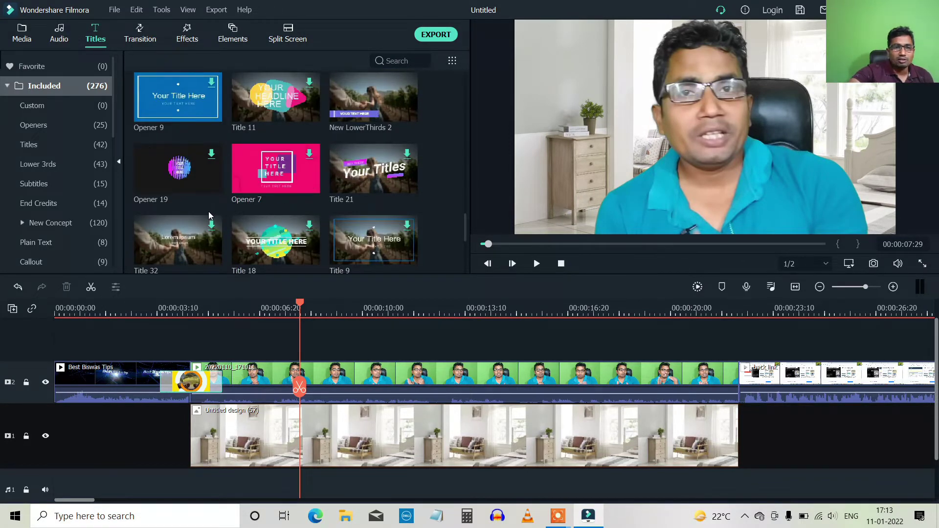
scroll(209, 212, down, 5)
scroll(184, 212, down, 3)
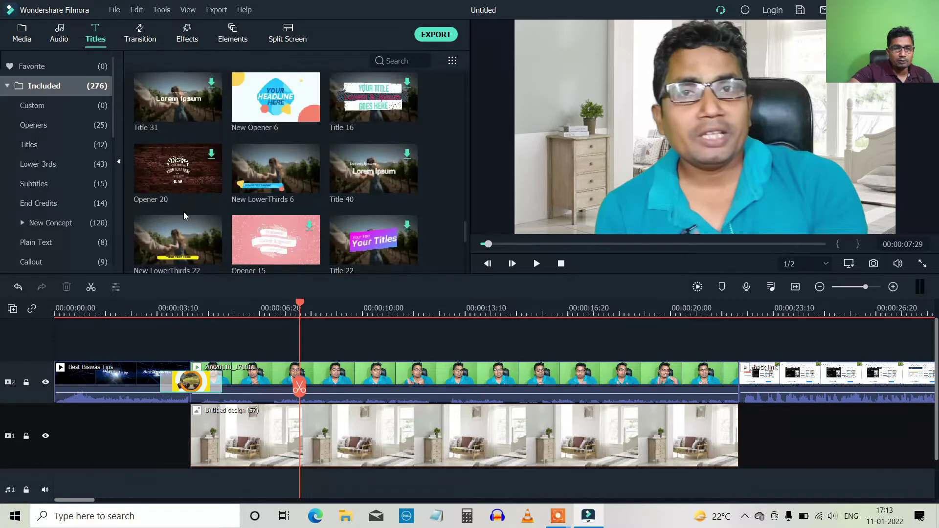
drag(247, 276, 525, 350)
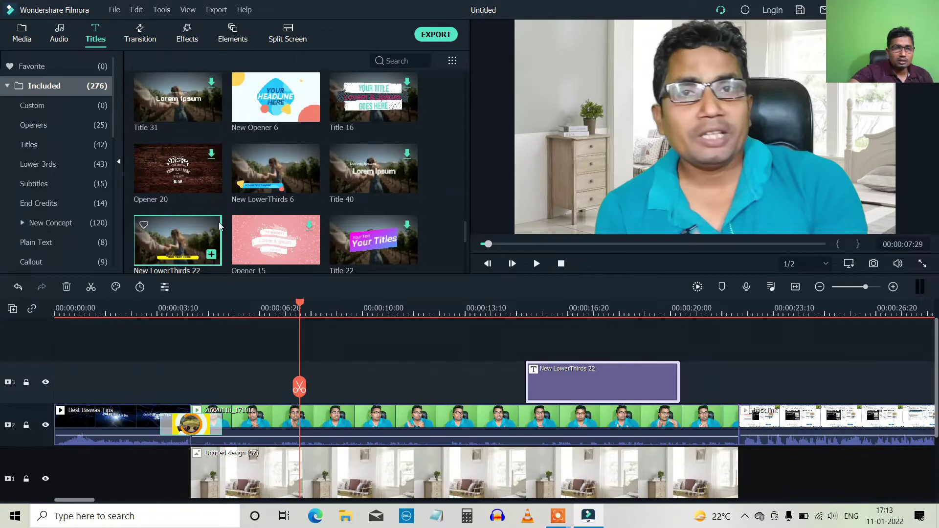
Place the New LowerThirds 37 title on video track 3 above the talking clip, starting at about 8 seconds.
scroll(210, 220, up, 3)
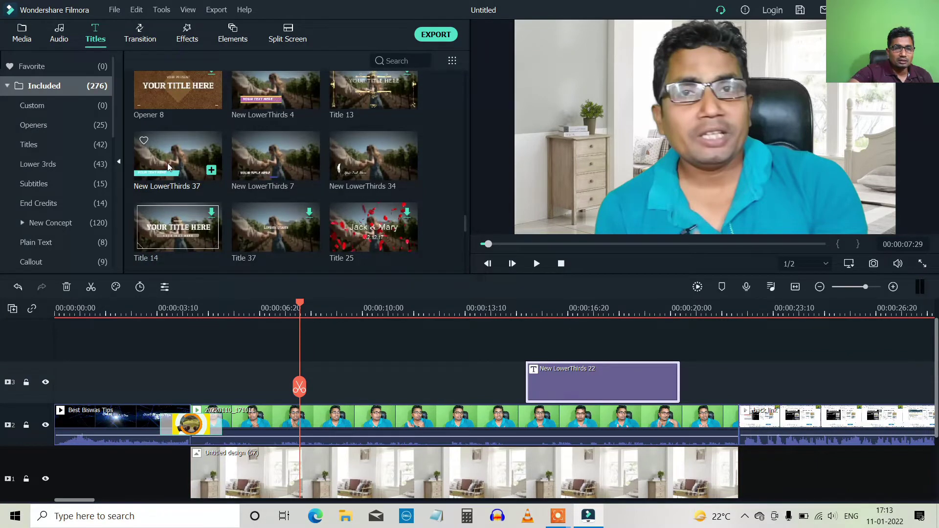
scroll(168, 163, down, 5)
scroll(181, 202, down, 3)
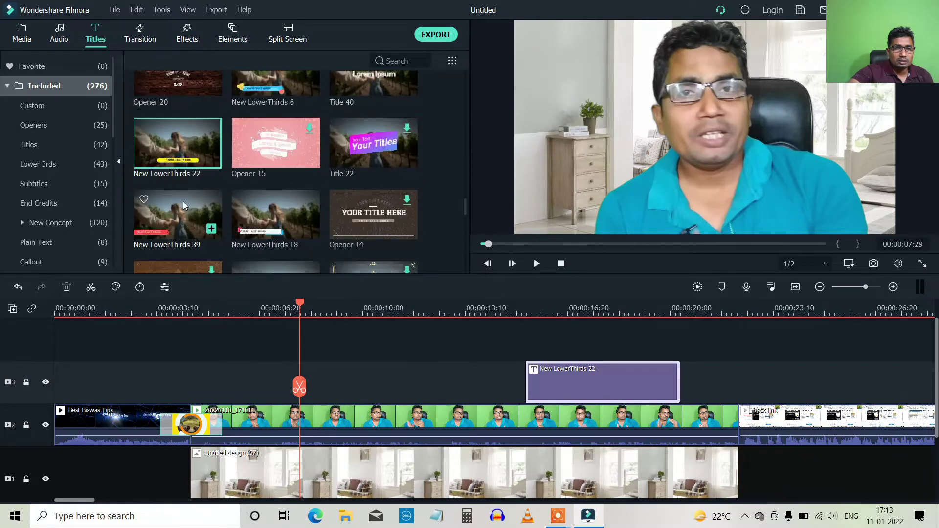
scroll(185, 200, down, 3)
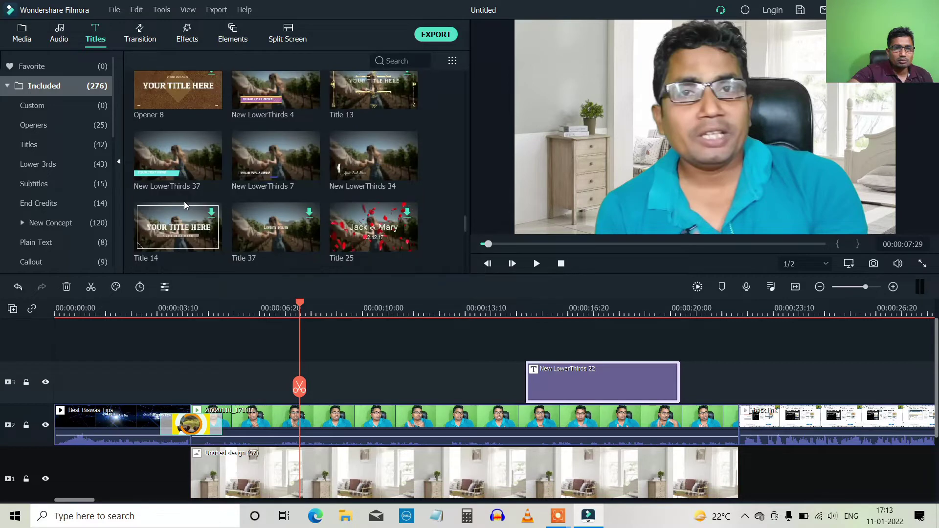
scroll(184, 201, up, 3)
scroll(181, 198, up, 8)
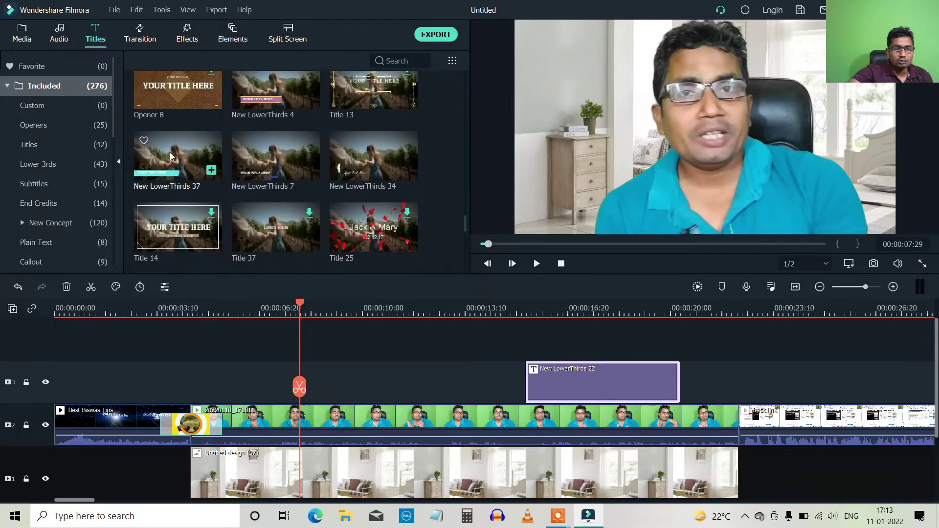
drag(169, 152, 302, 411)
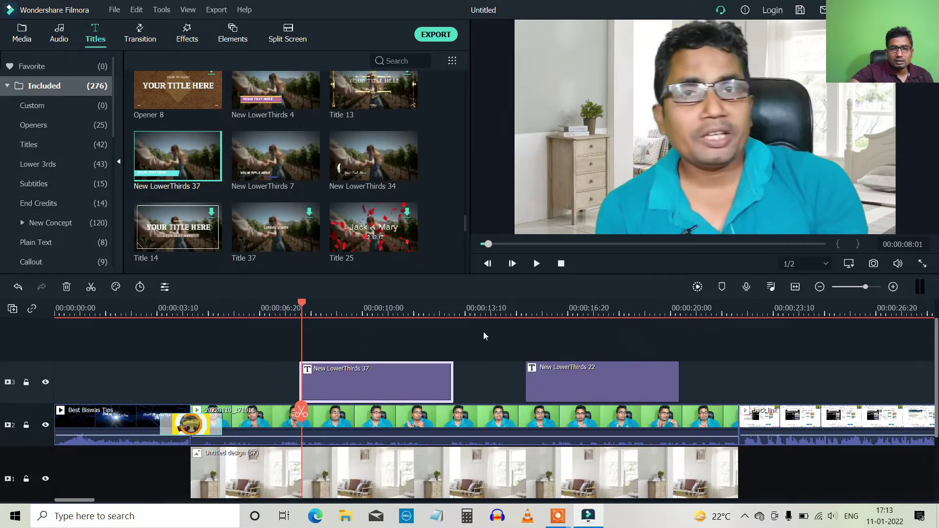
Play back both lower-third titles over the talking clip, skipping the gap between them.
click(538, 266)
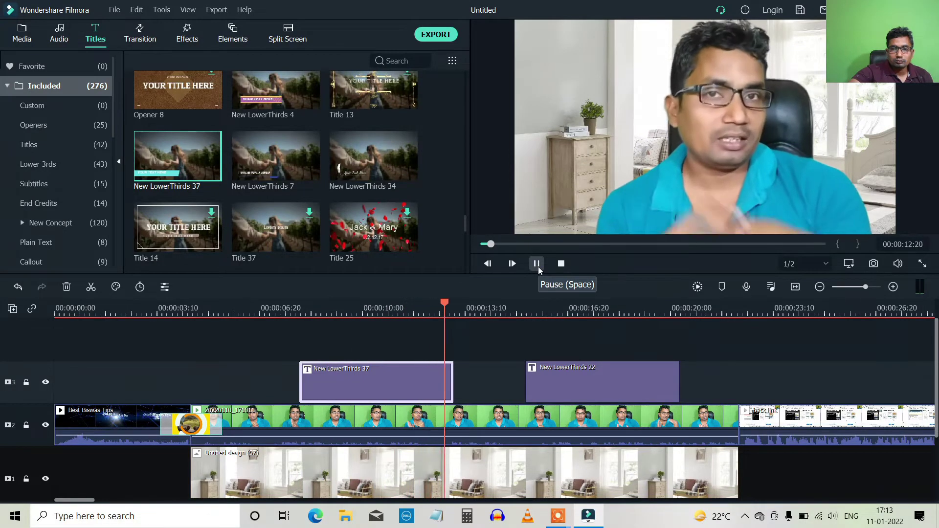
click(539, 266)
drag(464, 419, 531, 406)
click(539, 265)
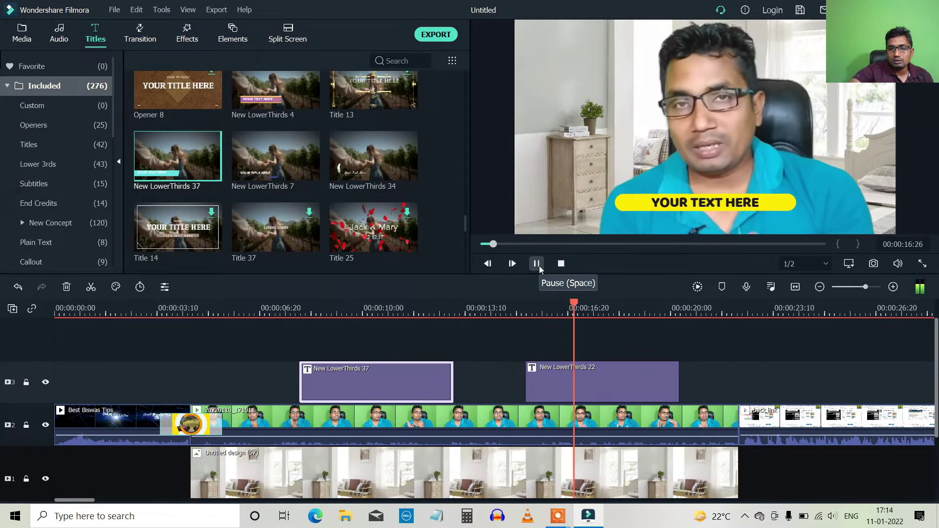
click(538, 264)
Replace the placeholder text of the New LowerThirds 37 title with "Like & Share".
drag(587, 399, 347, 415)
click(306, 417)
double_click(376, 384)
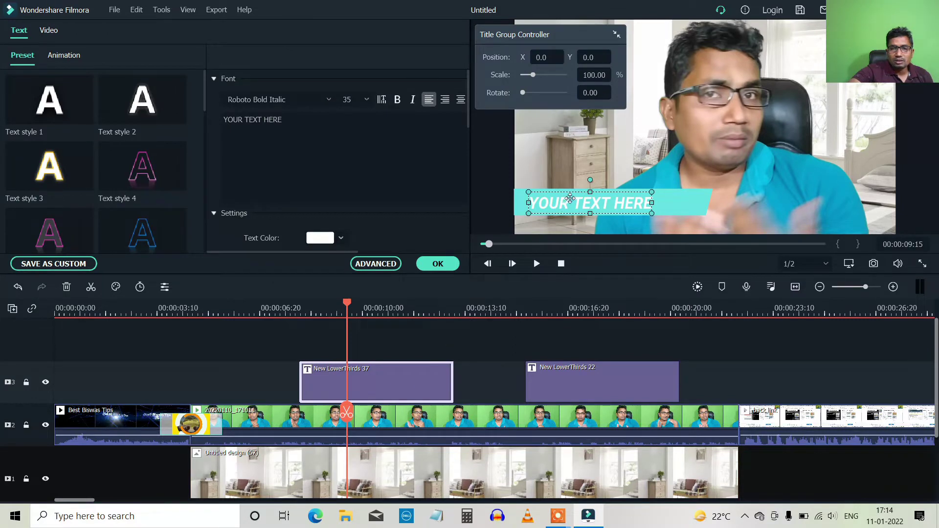
click(296, 119)
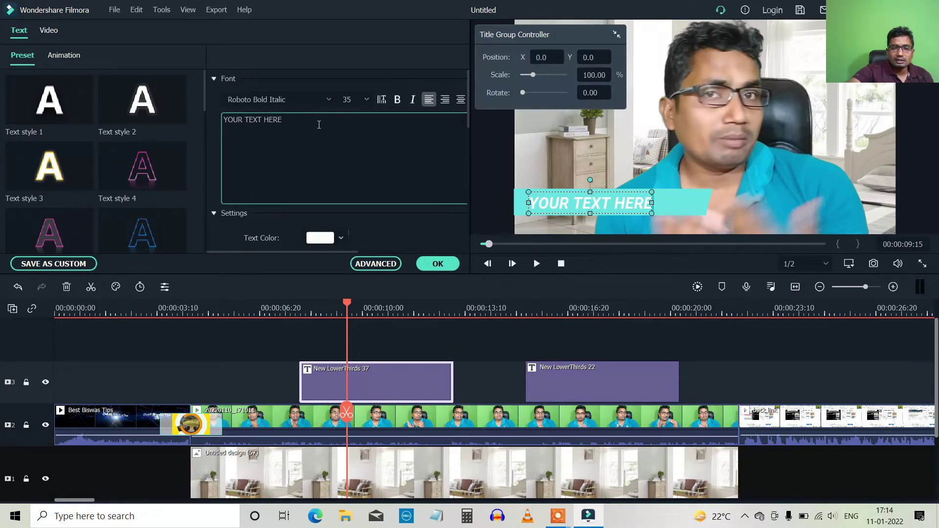
key(BackSpace)
key(BackSpace)
key(BackSpace)
key(BackSpace)
key(BackSpace)
key(BackSpace)
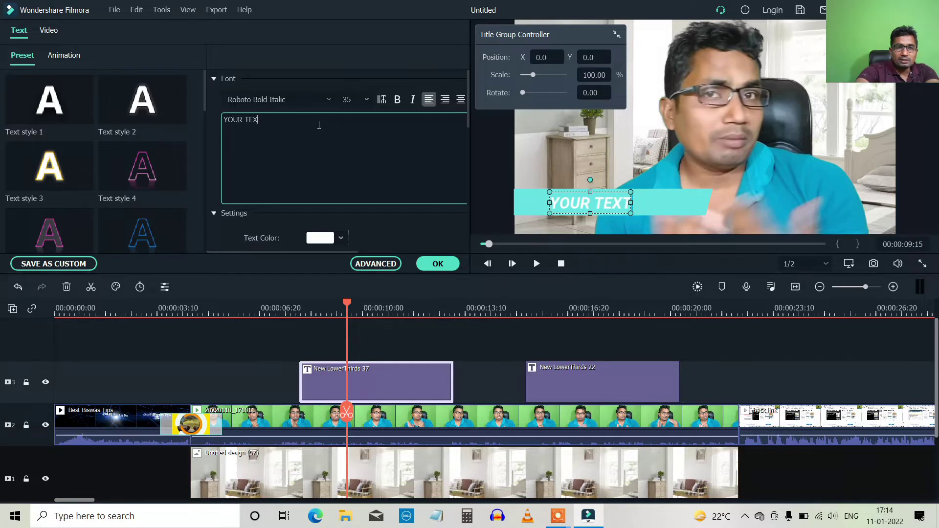
key(BackSpace)
key(BackSpace)
key(BackSpace)
key(BackSpace)
key(BackSpace)
key(BackSpace)
key(BackSpace)
key(BackSpace)
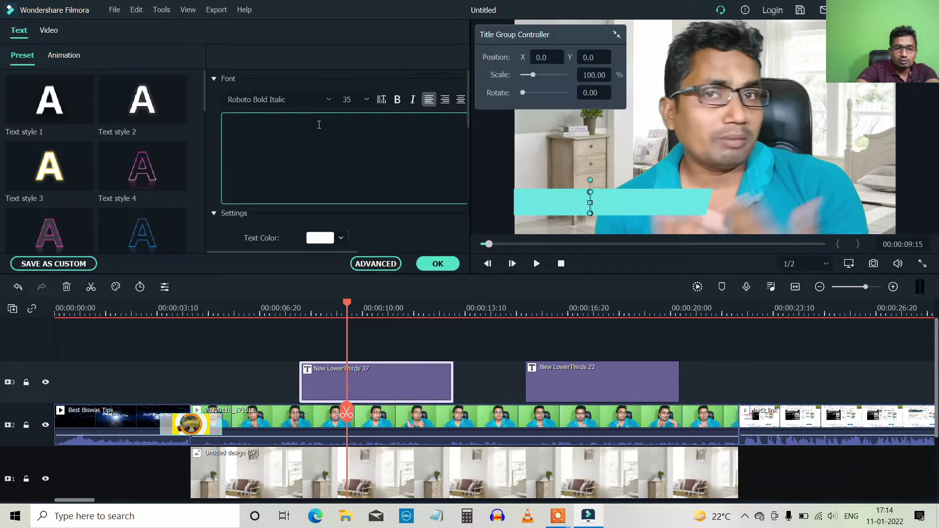
text(Like)
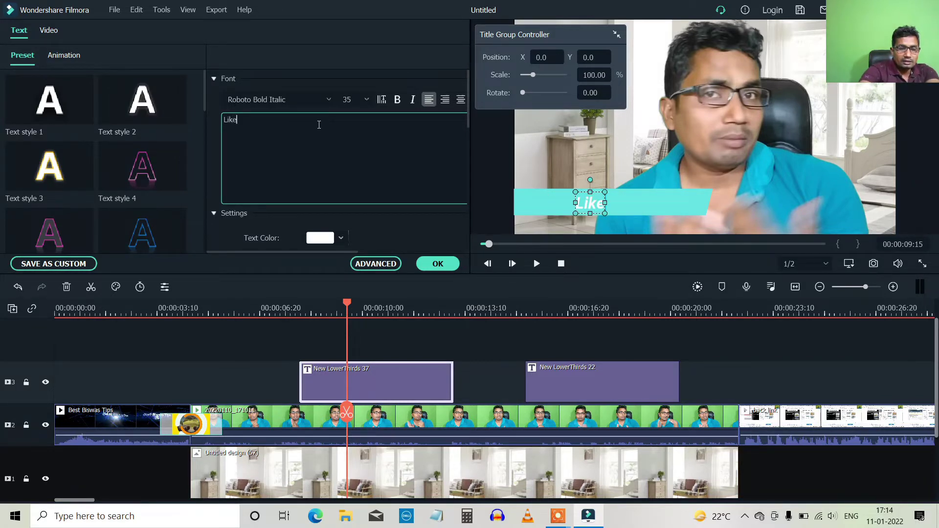
text( &)
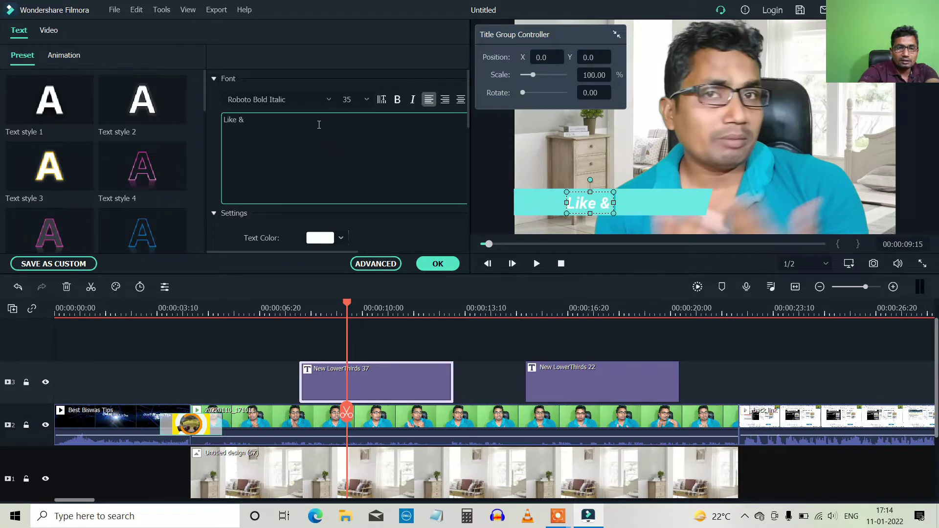
text( Sh)
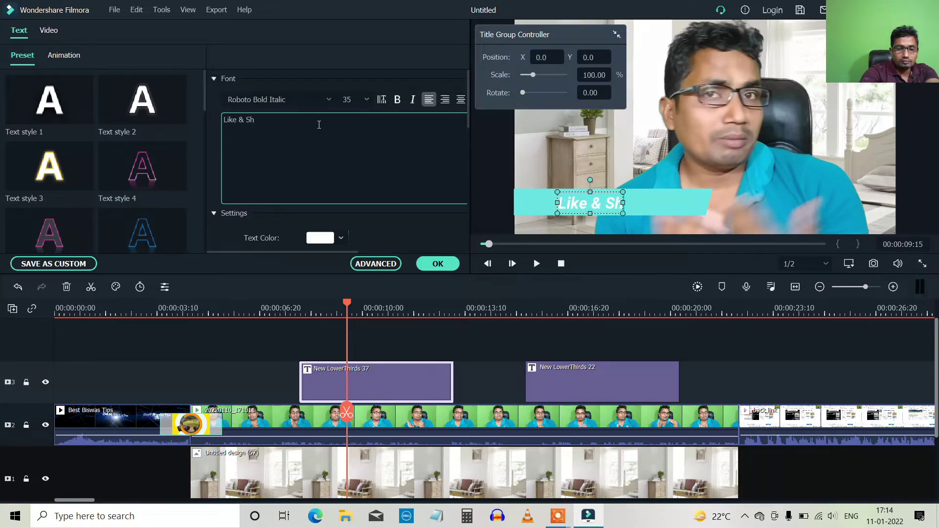
text(are)
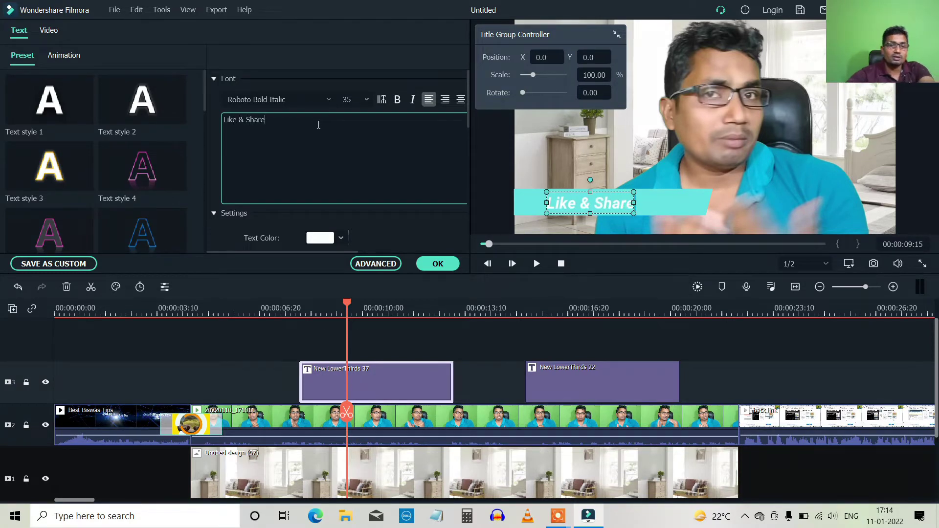
click(440, 265)
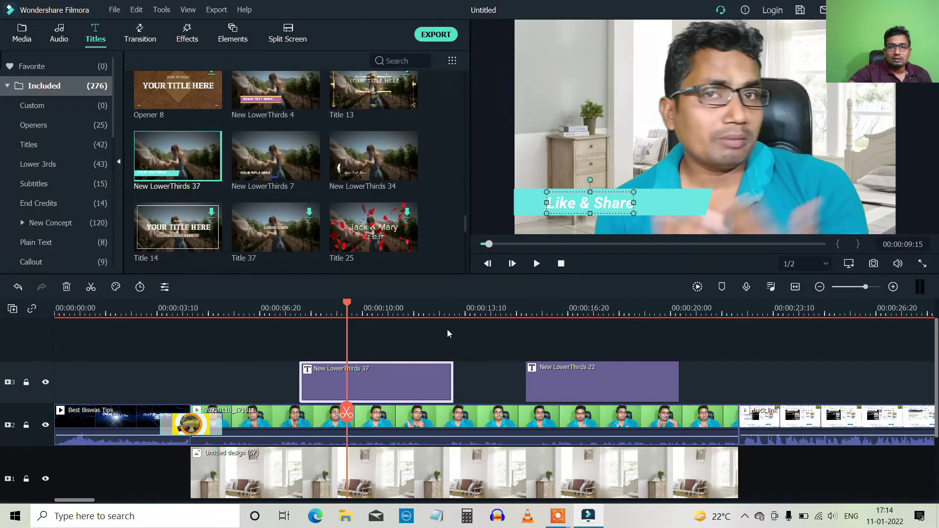
Play back the New LowerThirds 37 title from 00:00:08:01 until just past its end.
drag(347, 389, 301, 389)
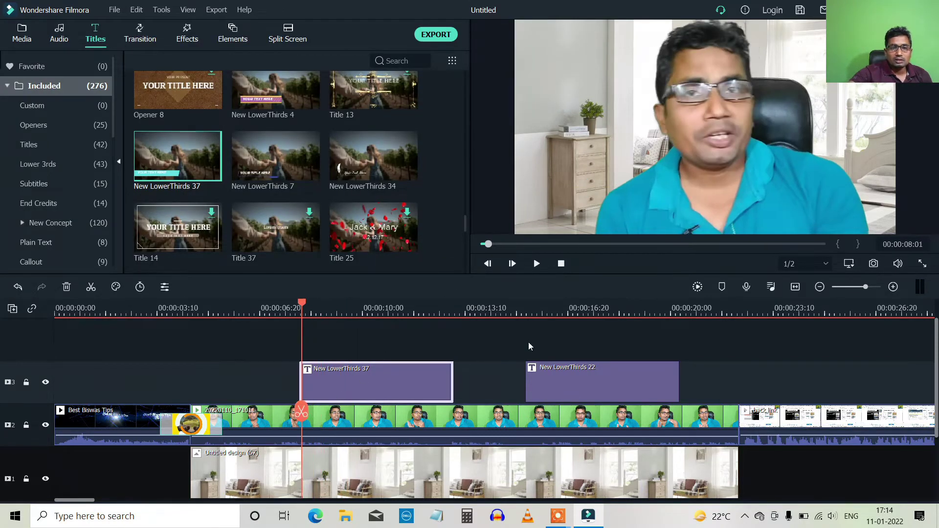
click(540, 267)
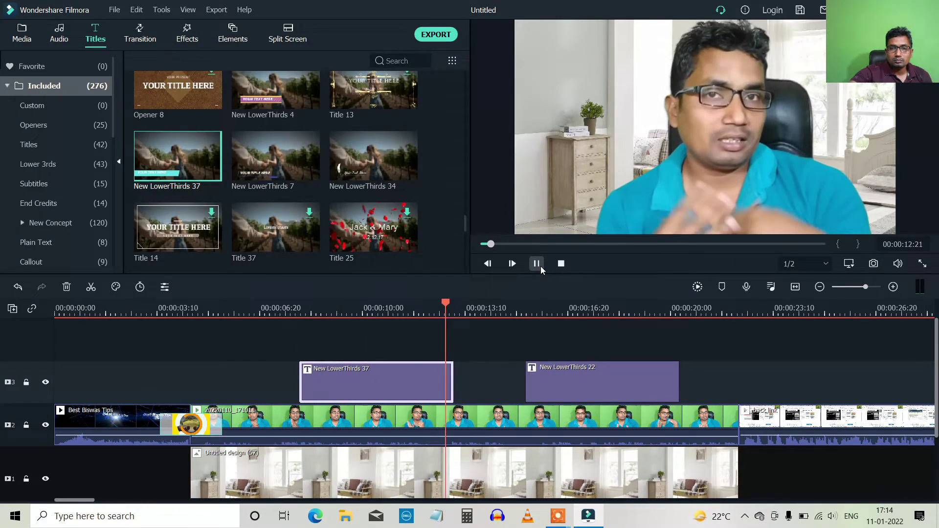
click(536, 265)
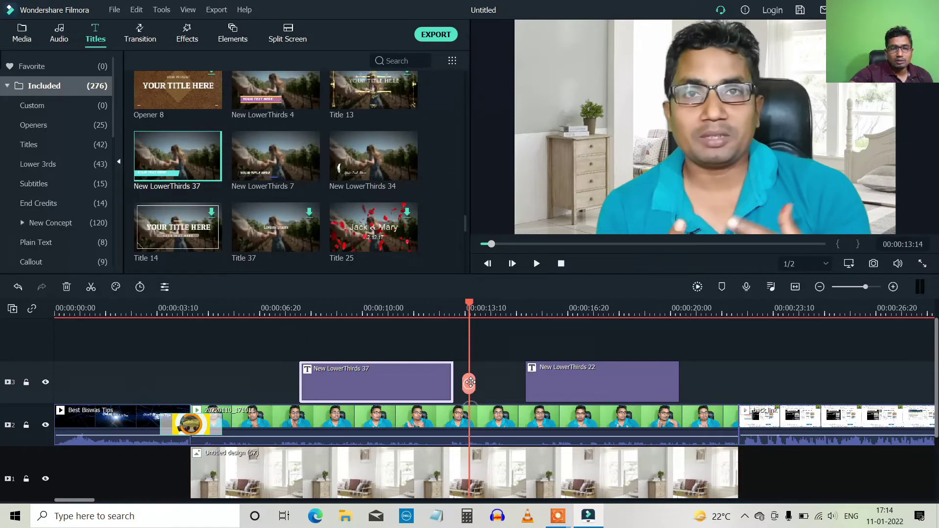
Replace the placeholder text of the New LowerThirds 22 title with "Like And Share".
drag(467, 394, 551, 395)
click(595, 380)
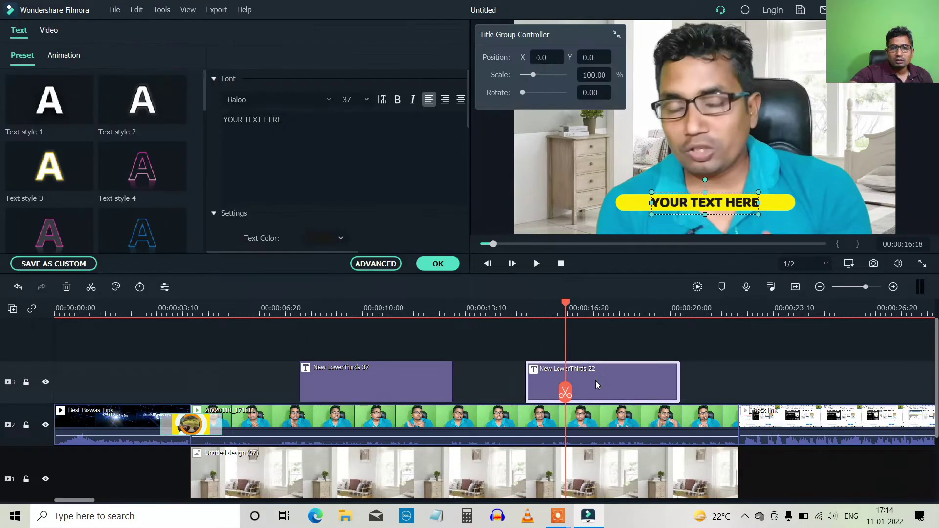
click(298, 125)
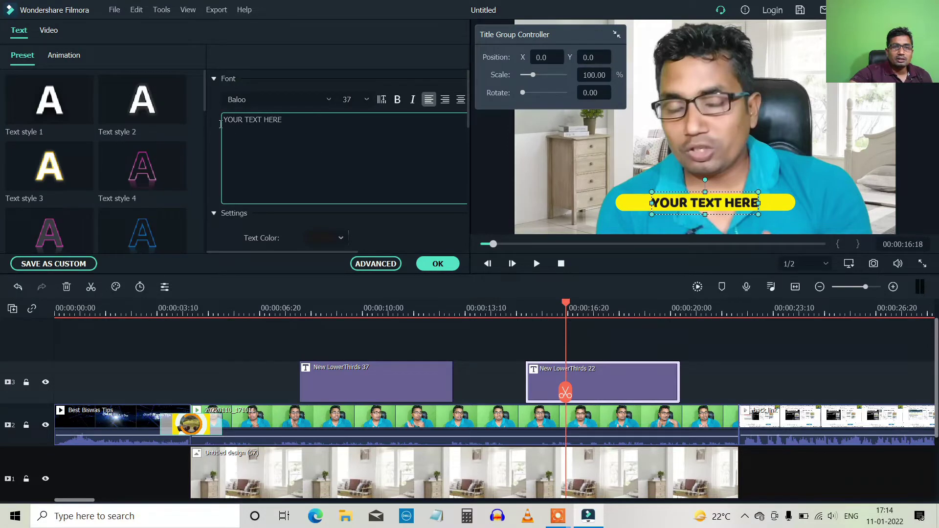
drag(282, 119, 215, 118)
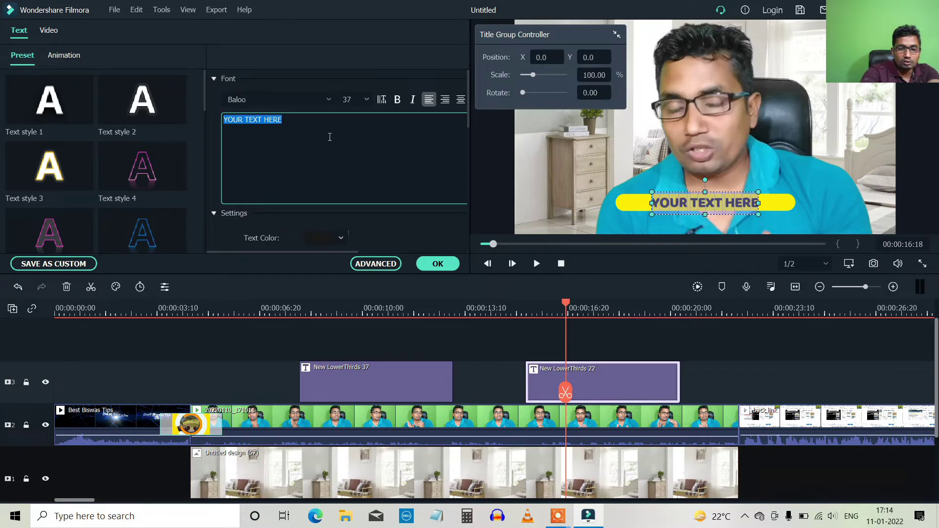
text(Like)
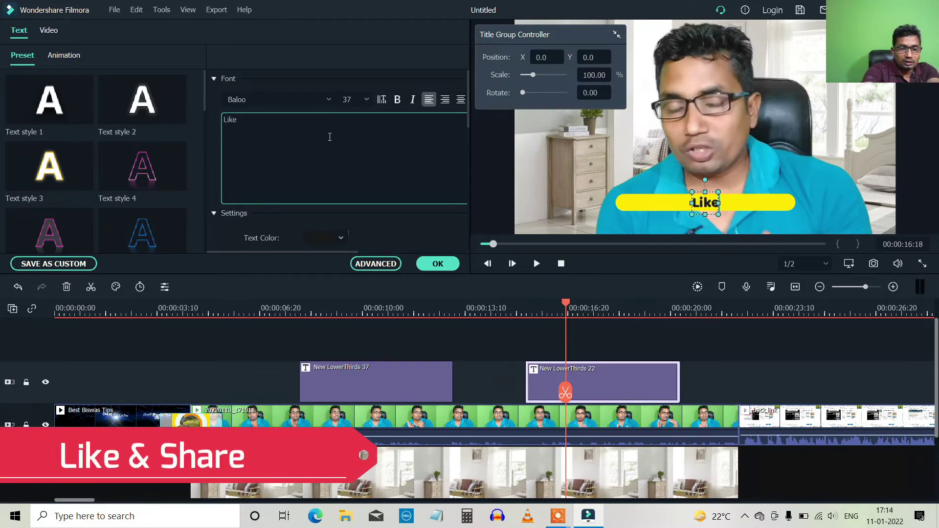
text( And)
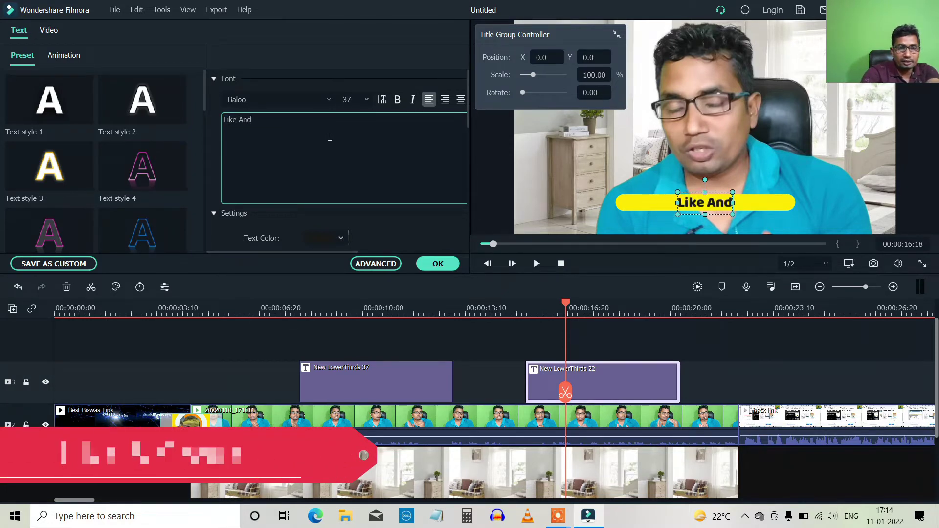
text( Sh)
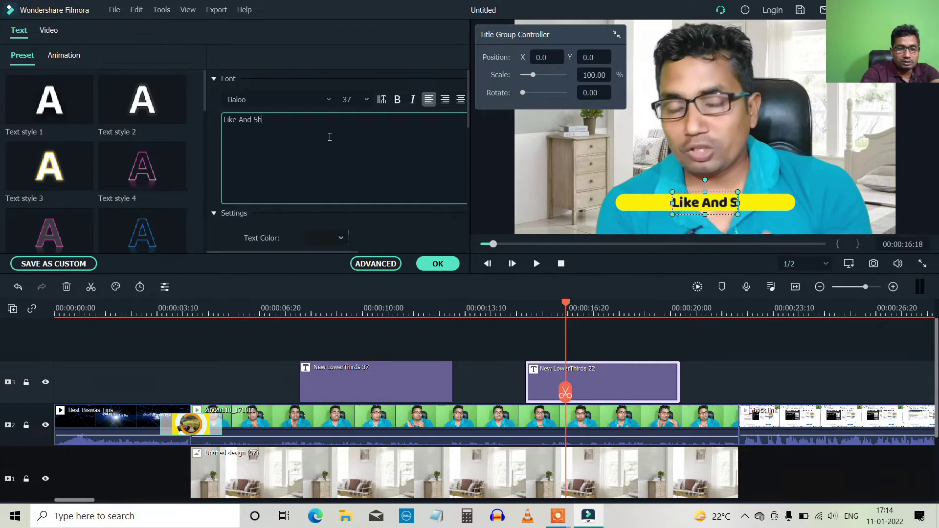
text(are)
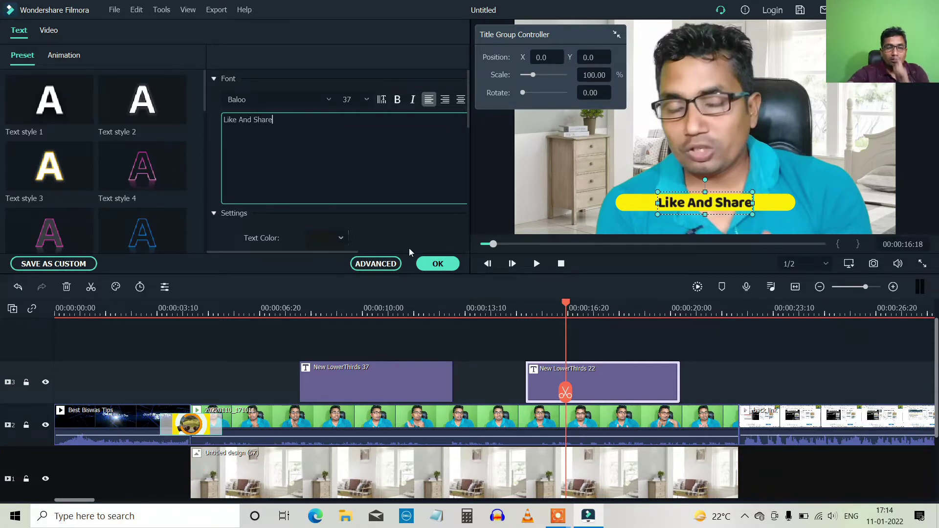
click(438, 263)
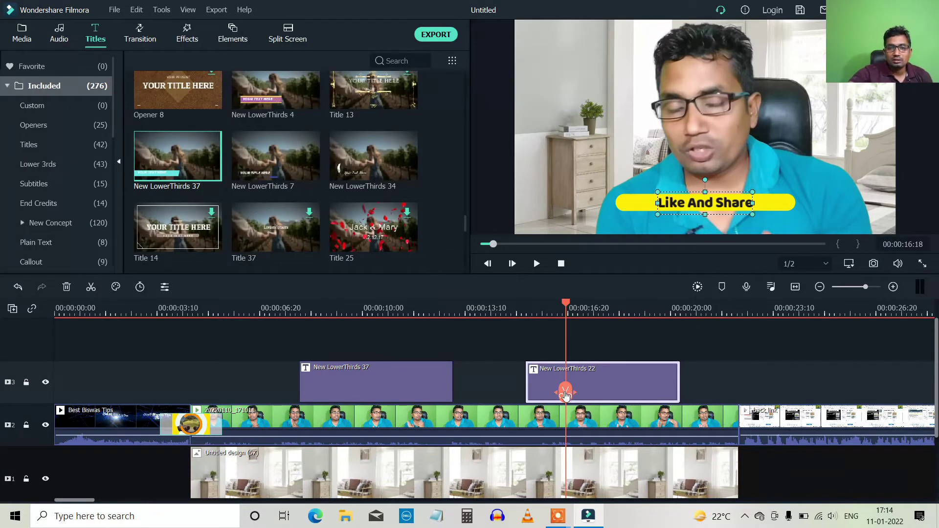
Play back the New LowerThirds 22 title from its start until just past its end.
drag(565, 394, 525, 394)
click(536, 265)
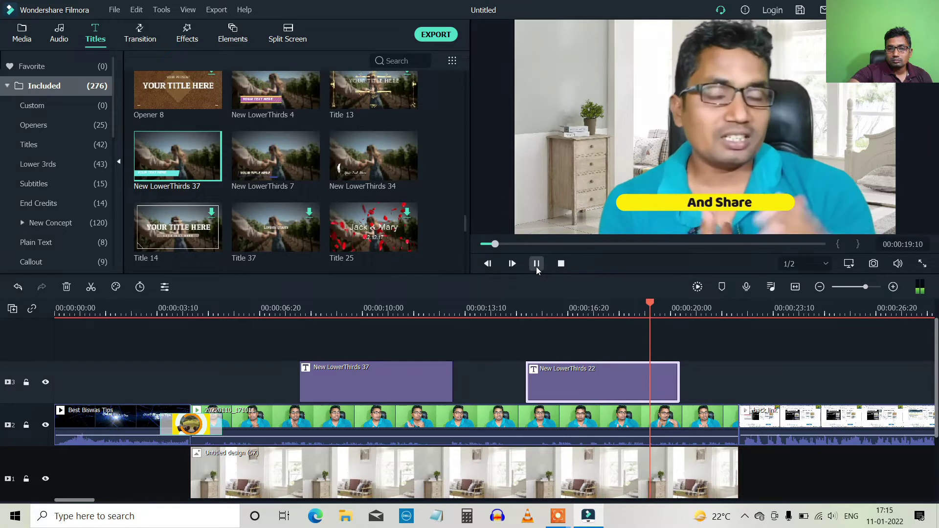
click(537, 264)
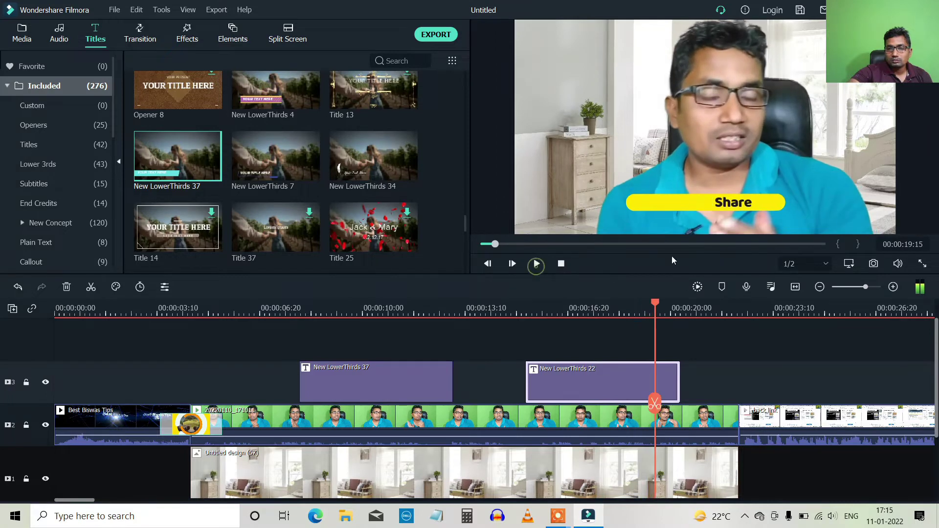
click(536, 264)
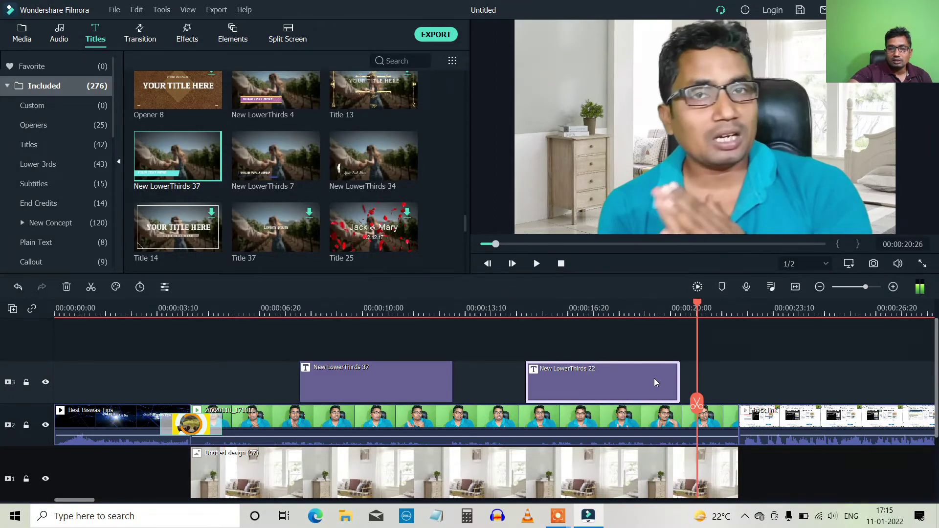
Delete the New LowerThirds 37 title and move the New LowerThirds 22 title to start at about 00:00:08:12.
click(398, 380)
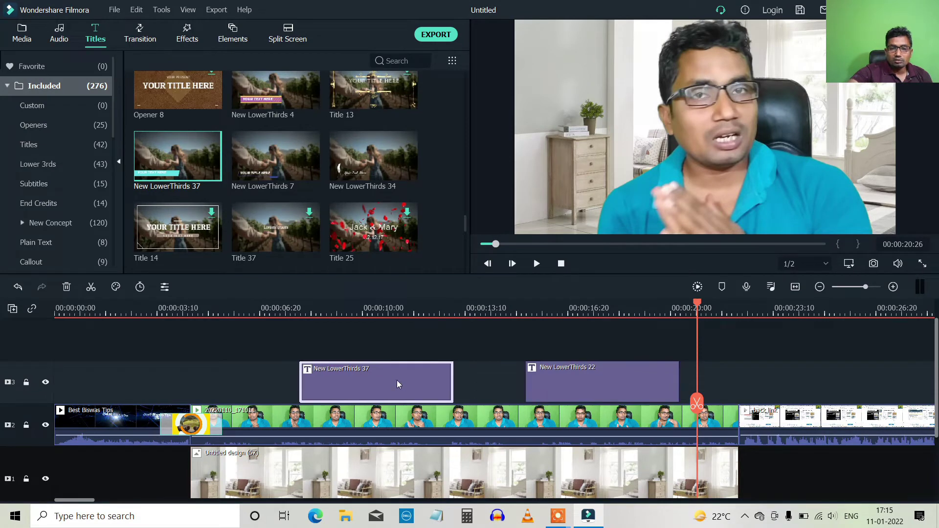
key(Delete)
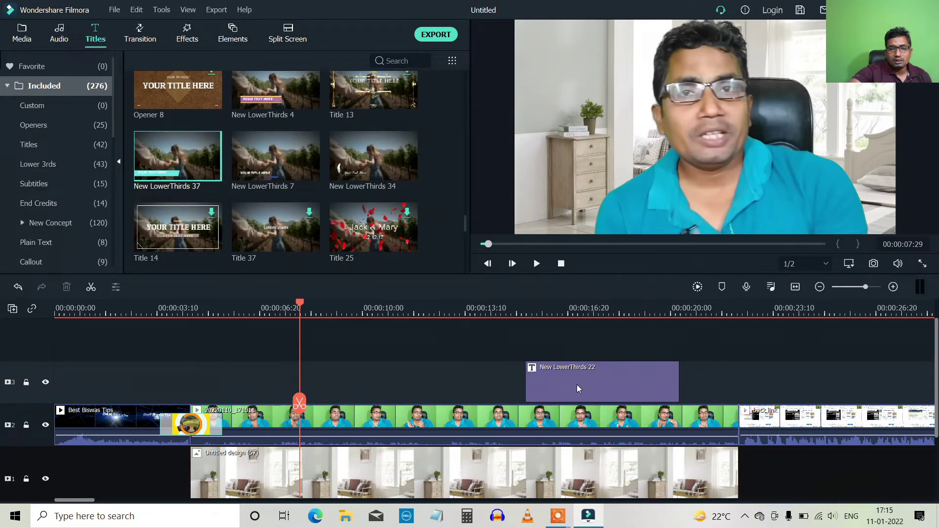
drag(577, 385, 364, 386)
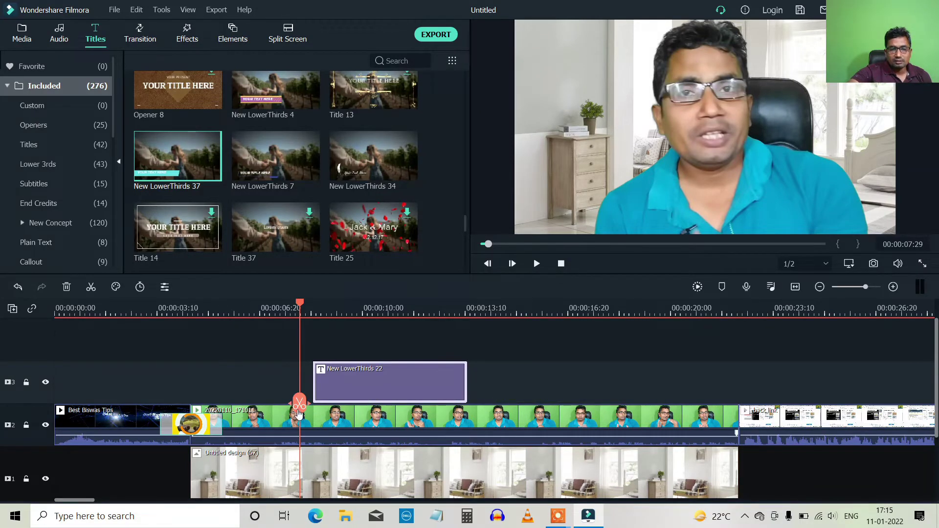
Place the best bottom green-screen clip on video track 3 behind the title, starting at about 00:00:14:05.
drag(299, 414, 656, 414)
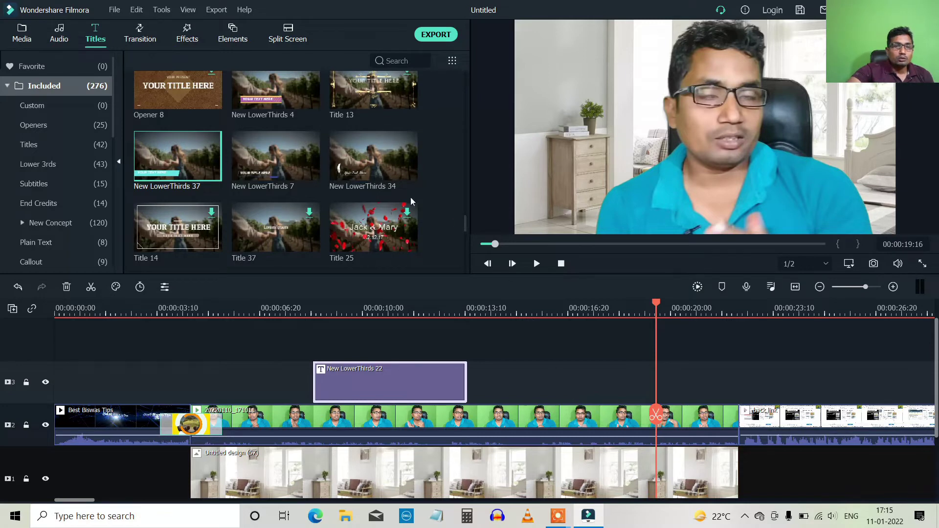
click(22, 37)
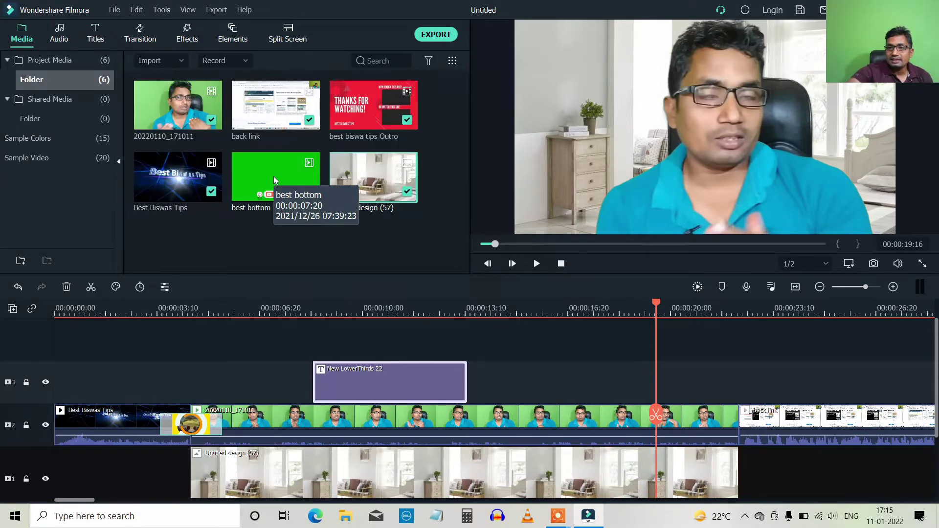
drag(274, 179, 520, 372)
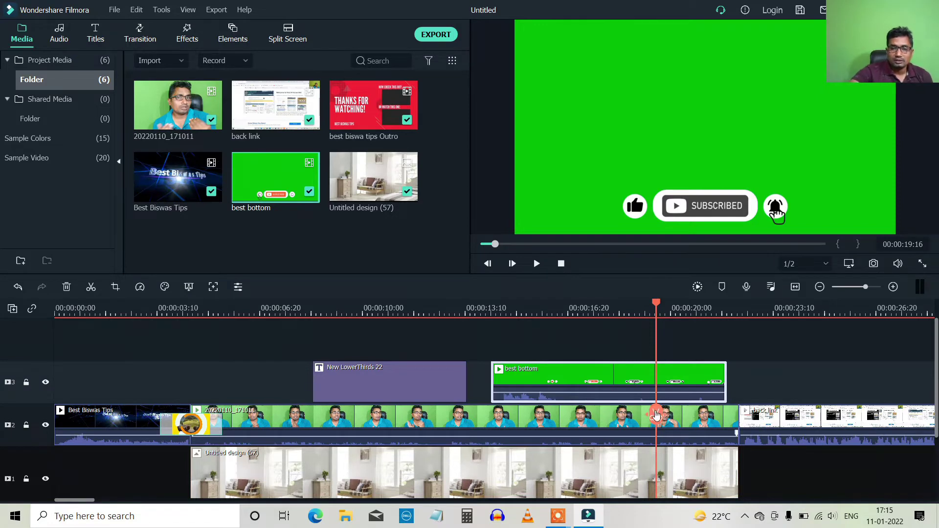
Apply Chroma Key to the best bottom clip, sampling its green background as the key color.
drag(656, 394, 635, 393)
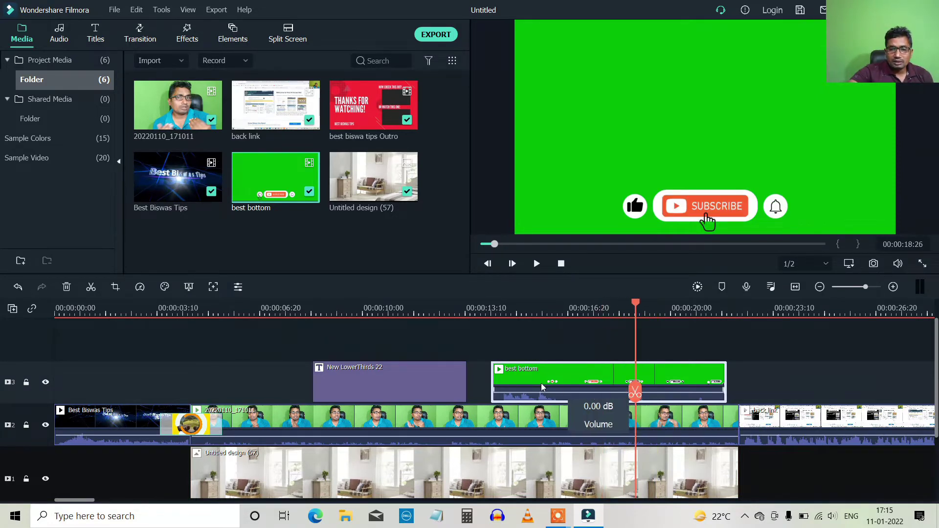
click(190, 289)
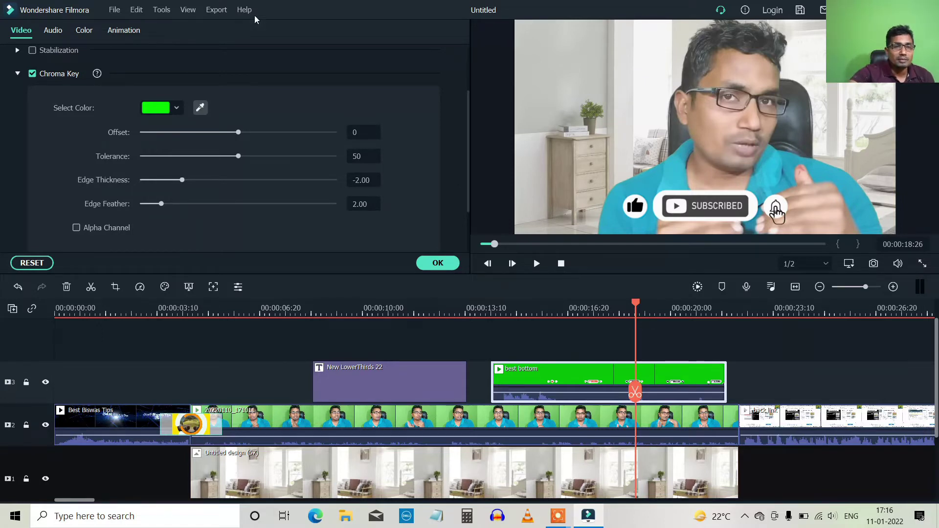
click(200, 108)
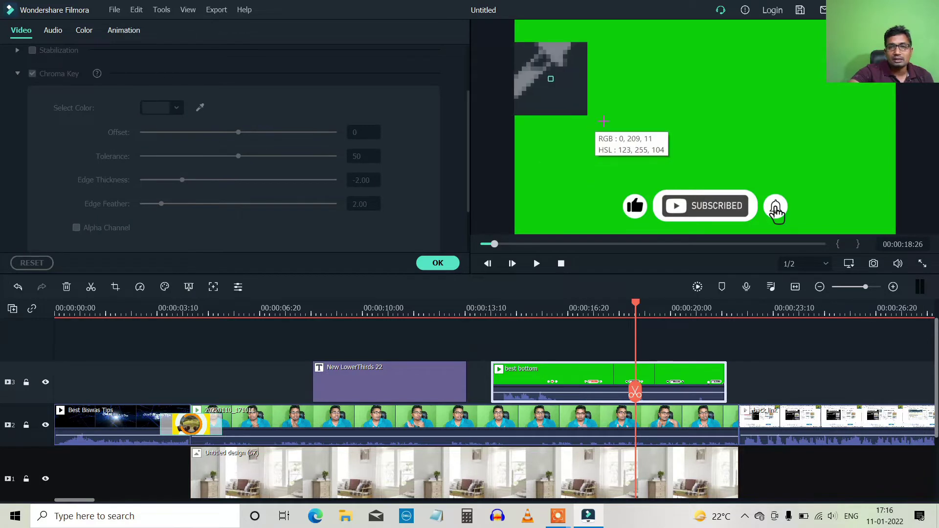
click(624, 121)
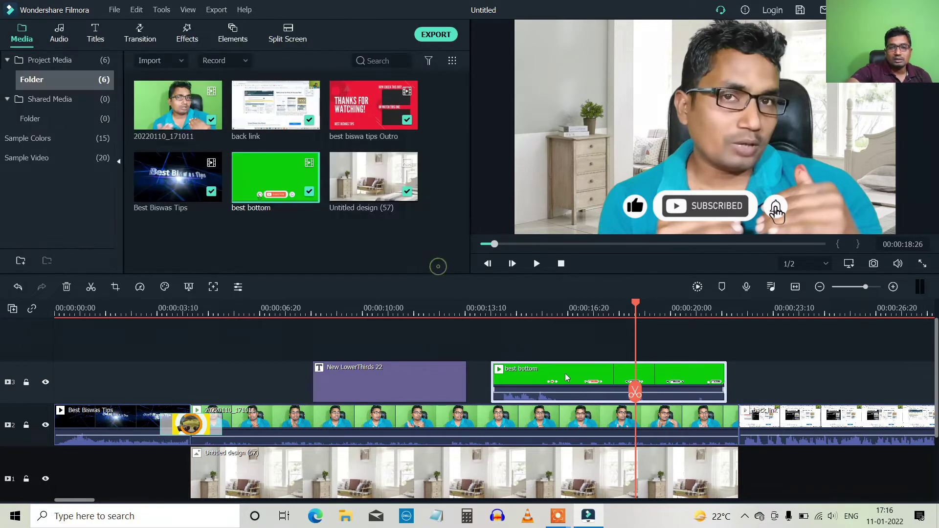
click(438, 263)
Play back the keyed subscribe animation over the talking clip from 00:00:14:00 and scrub through it again.
drag(636, 392, 486, 409)
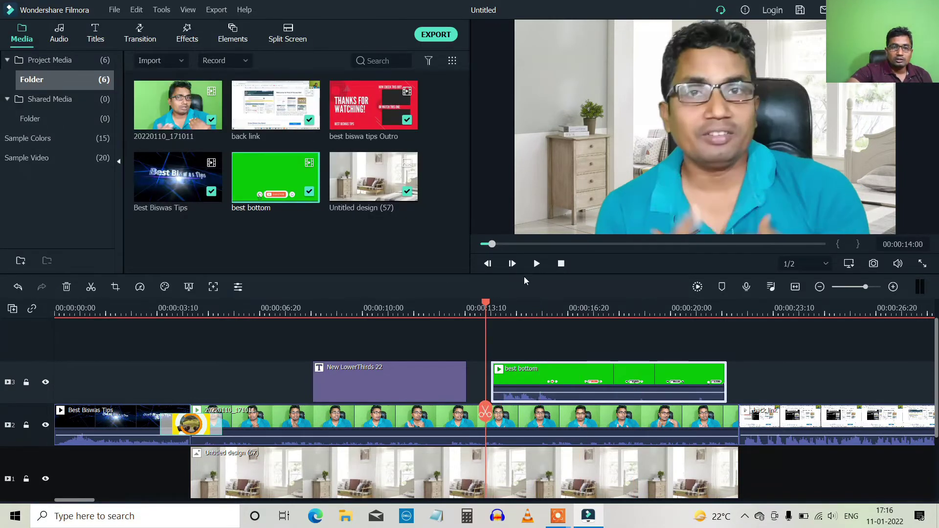
click(536, 265)
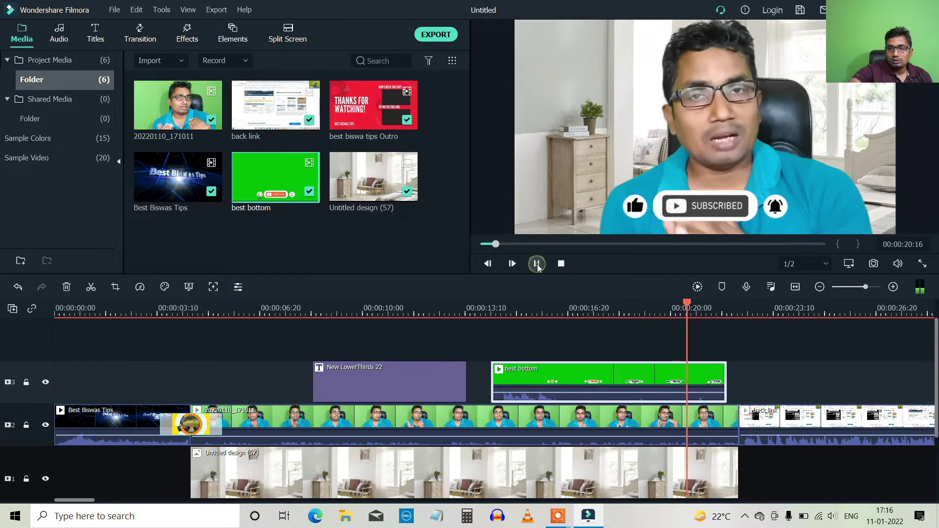
click(536, 264)
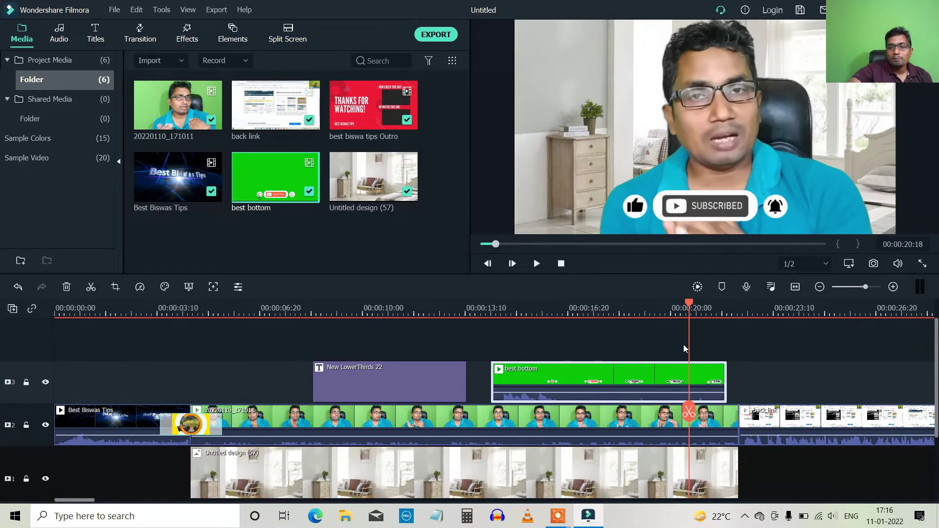
drag(691, 409, 593, 421)
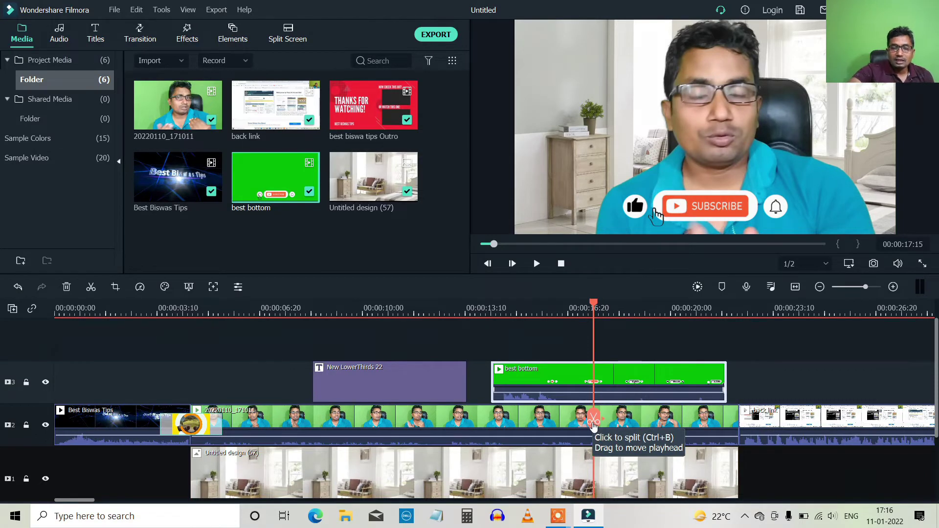
drag(593, 424, 665, 440)
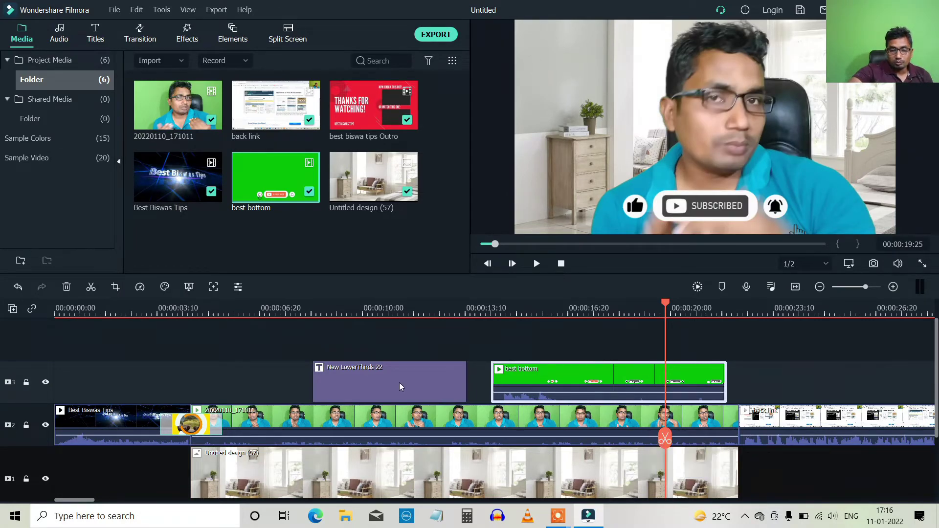
Delete the New LowerThirds 22 title and the best bottom clip from video track 3.
click(232, 39)
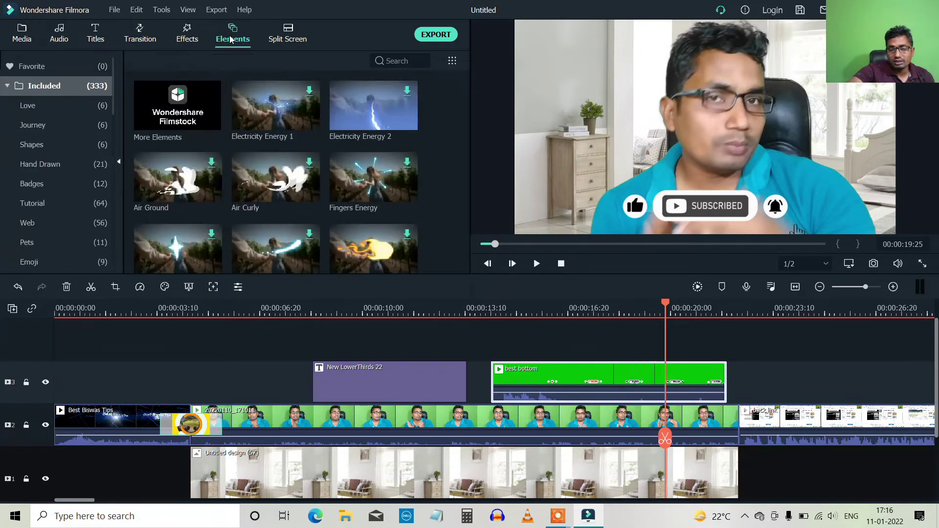
click(390, 381)
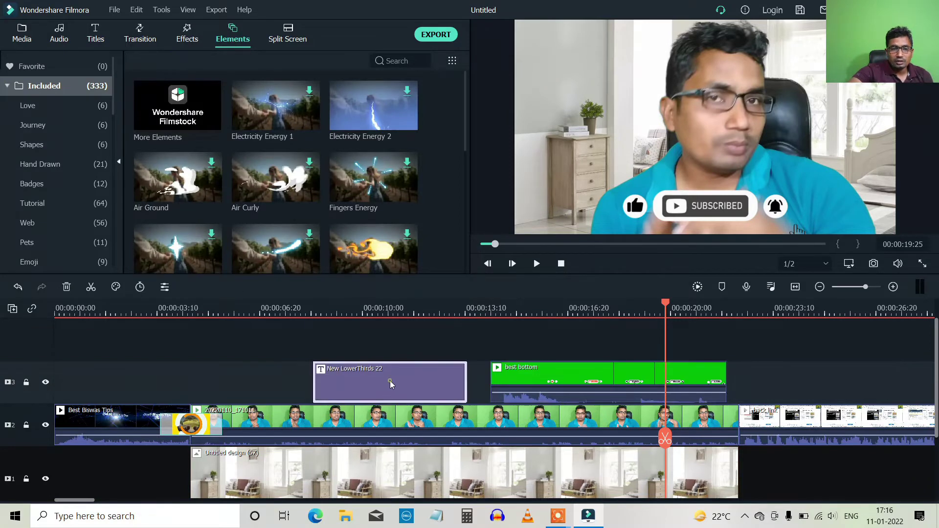
key(Delete)
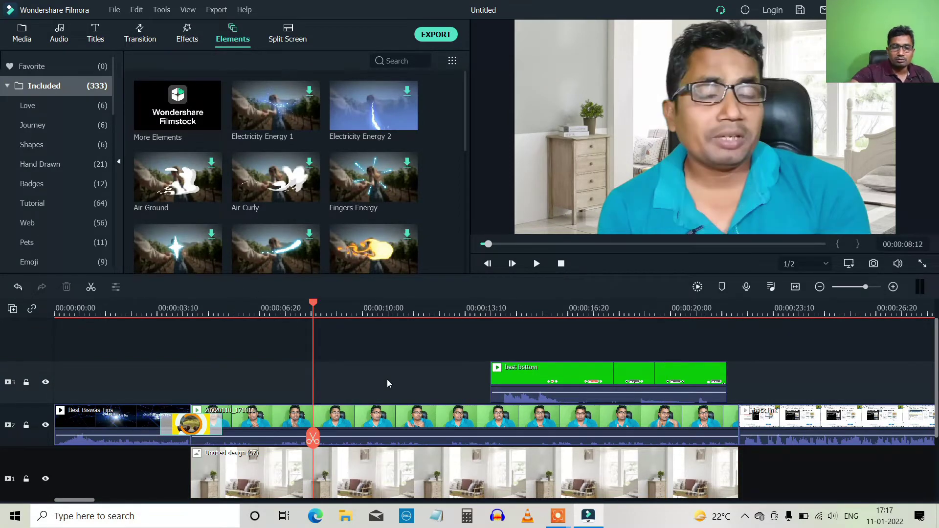
click(509, 389)
key(Delete)
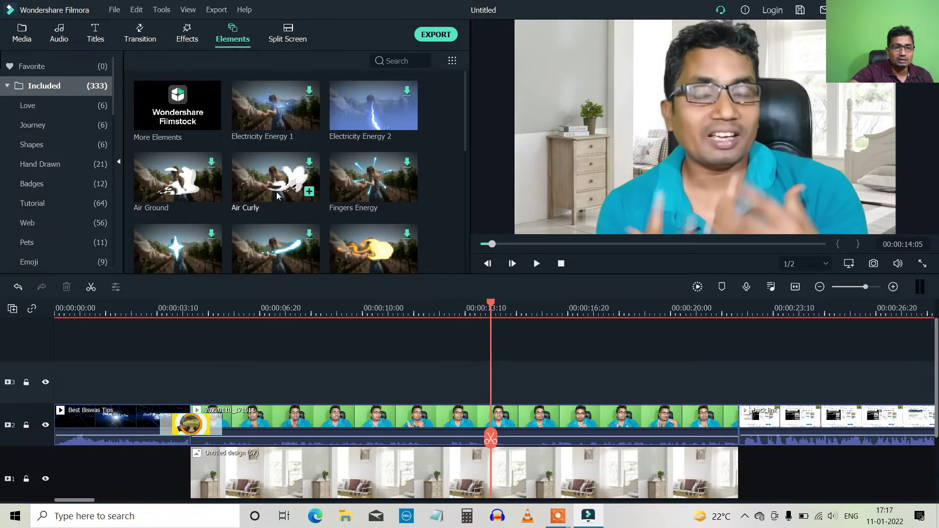
Find the Lightbulb element in the included elements and place it on video track 3, starting at about 00:00:10:00.
scroll(274, 230, down, 4)
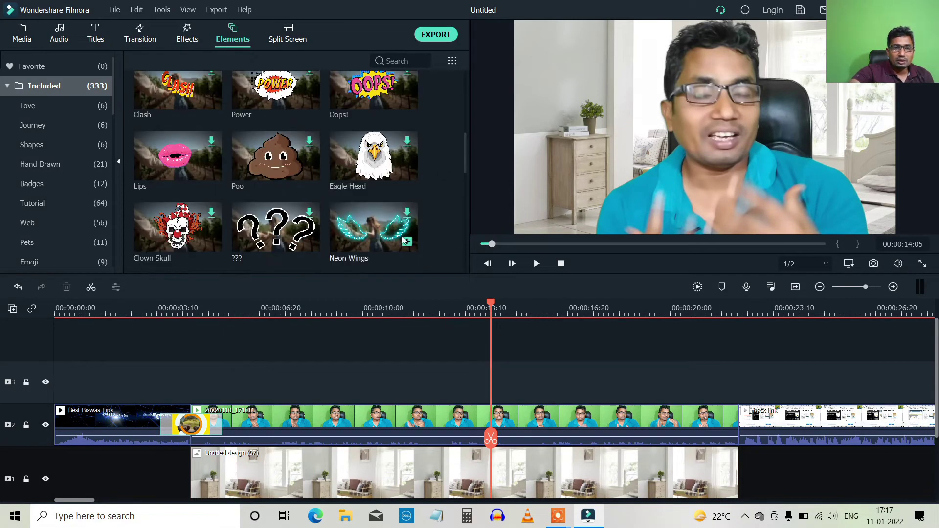
scroll(228, 219, up, 4)
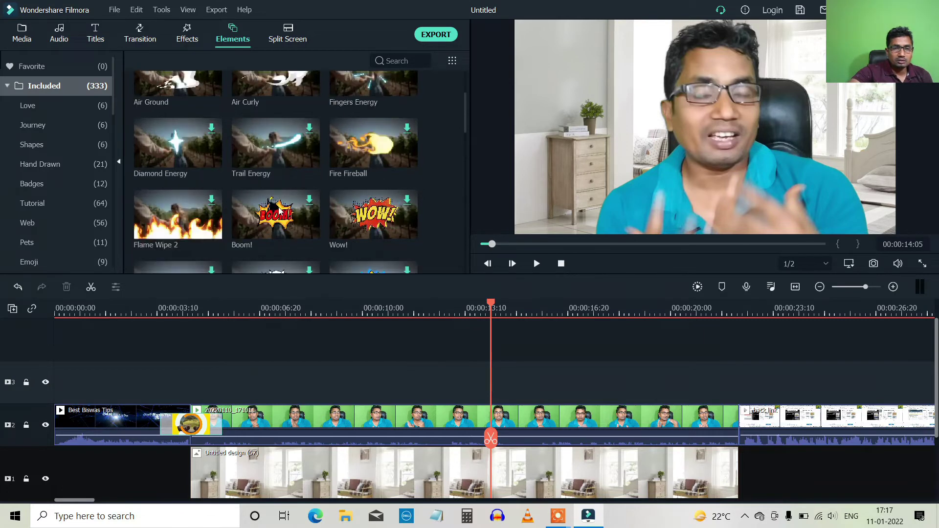
scroll(283, 204, down, 6)
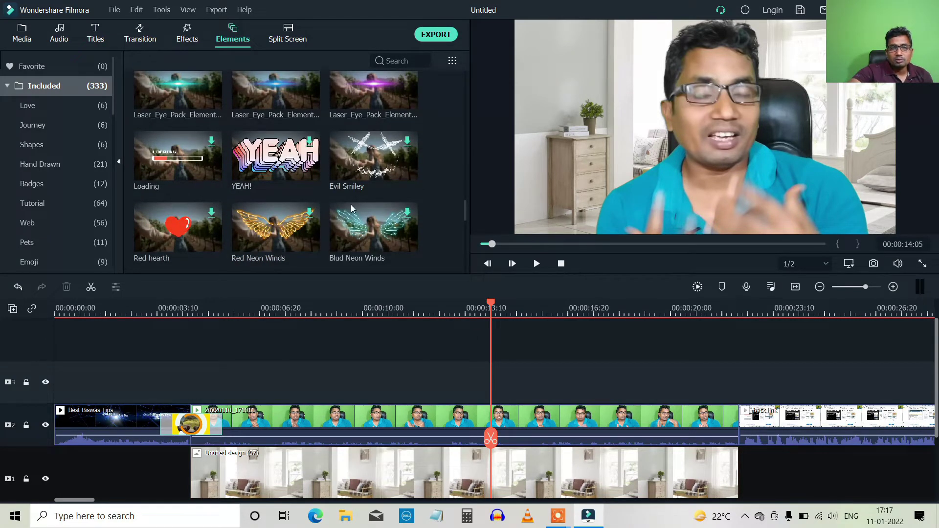
scroll(286, 163, down, 3)
scroll(281, 142, down, 4)
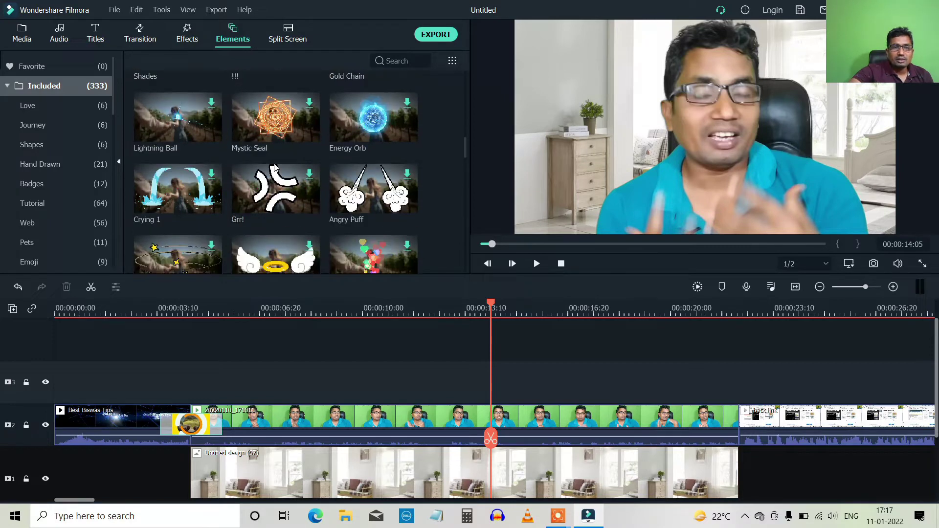
scroll(272, 156, up, 4)
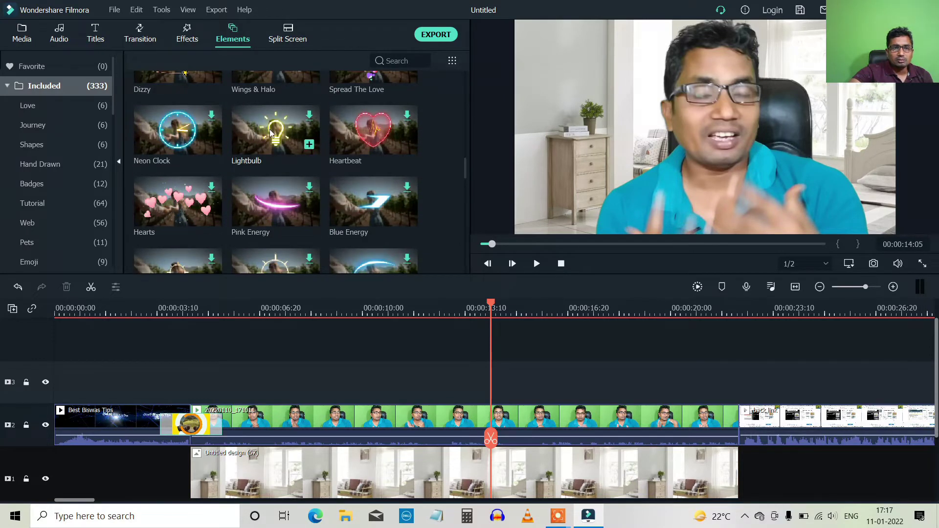
drag(272, 133, 497, 448)
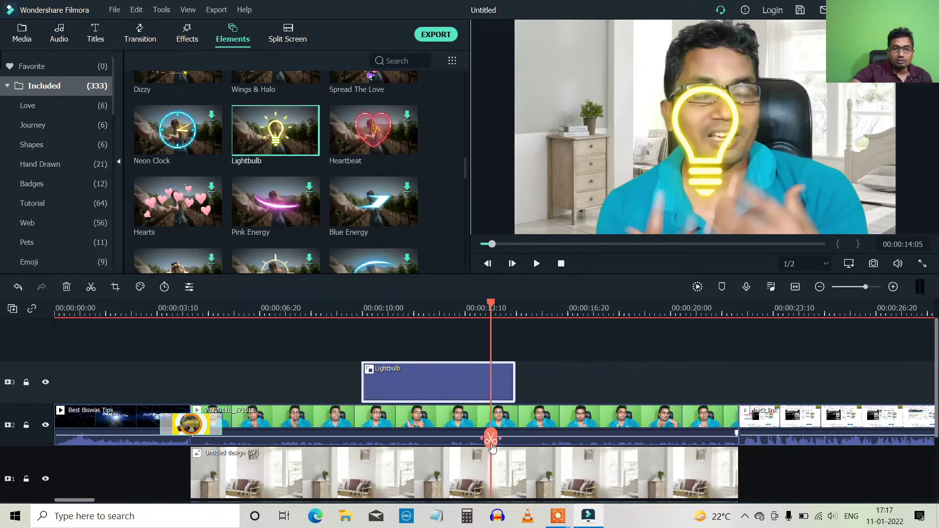
Preview the Lightbulb over the talking clip and move it off the speaker's face, over the cabinet and plant beside him.
drag(491, 304, 347, 304)
click(536, 264)
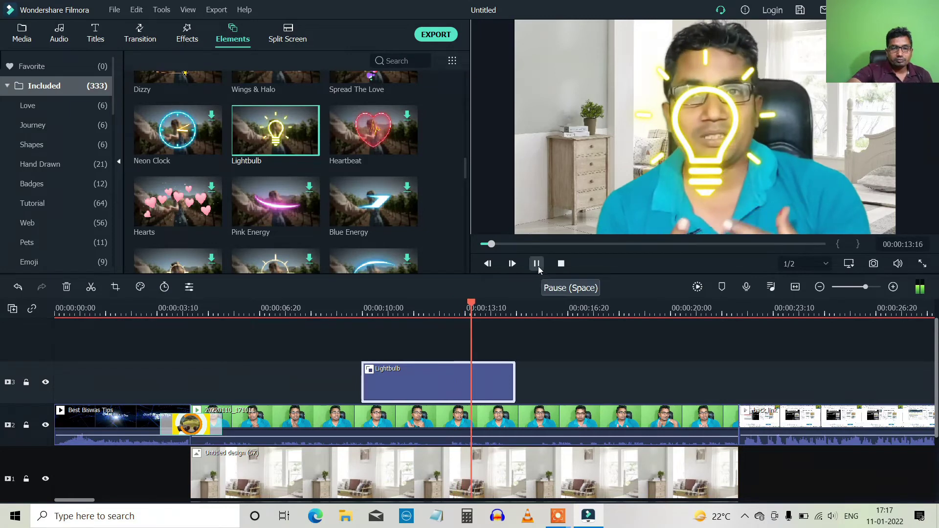
click(537, 263)
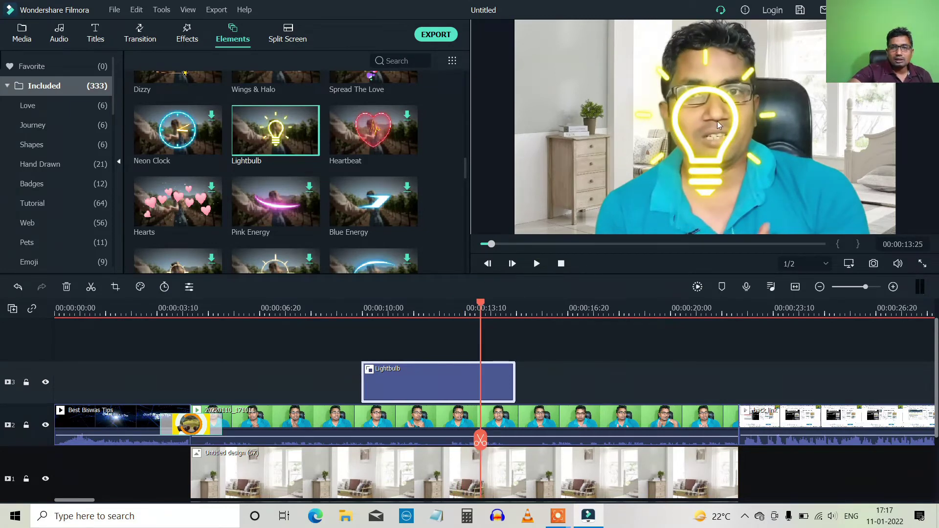
drag(714, 140, 596, 134)
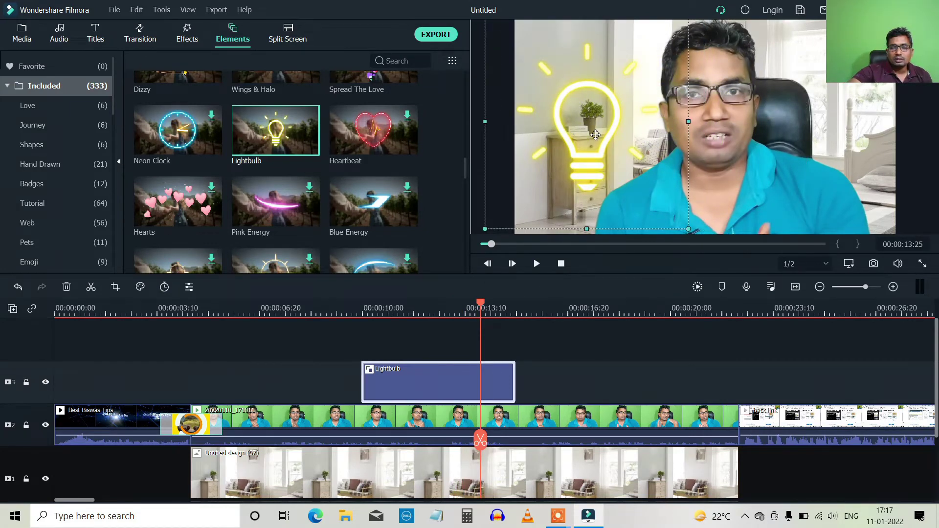
Play back the talking clip with the repositioned Lightbulb.
drag(482, 407, 361, 408)
click(536, 264)
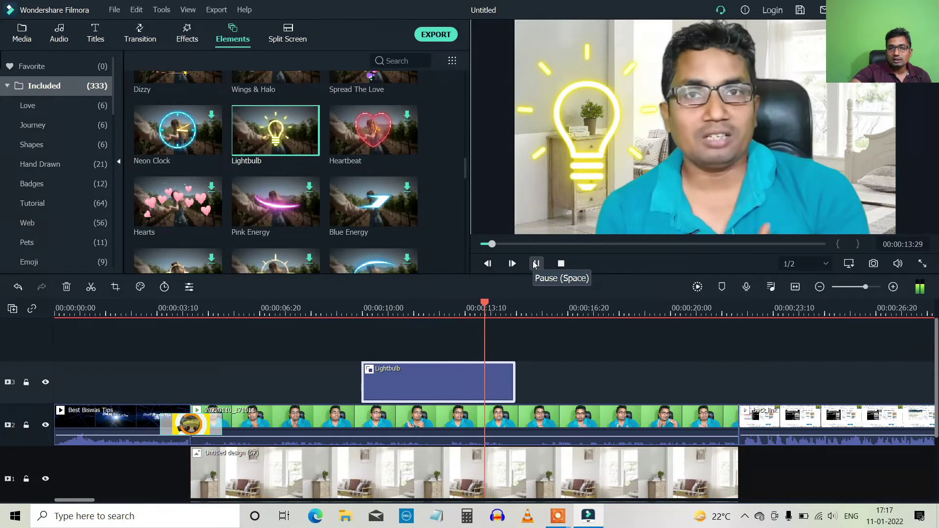
key(space)
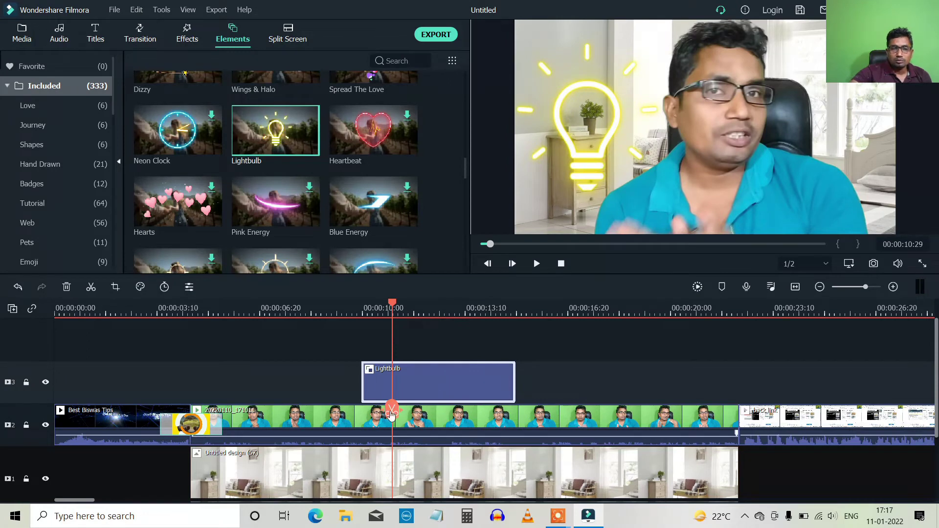
Browse the other included elements, open the effects library and delete the Lightbulb from video track 3.
scroll(284, 224, up, 5)
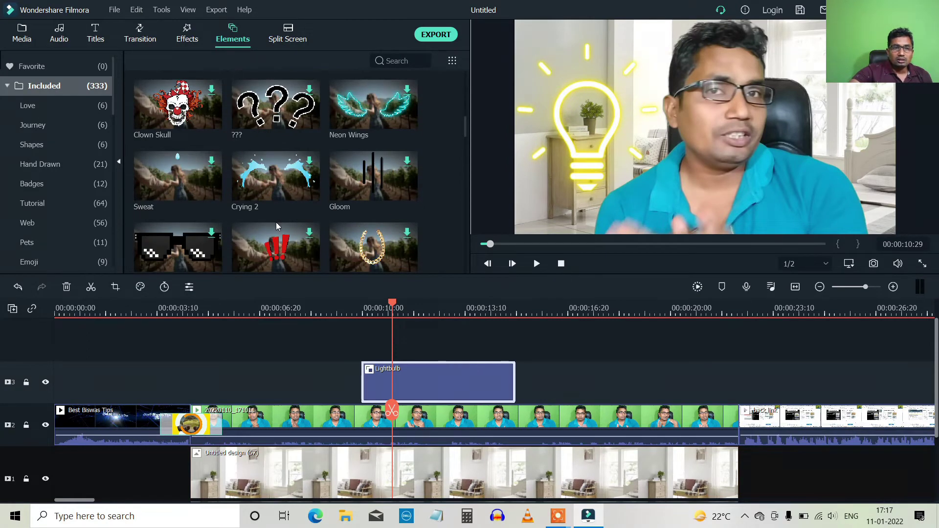
scroll(258, 204, up, 5)
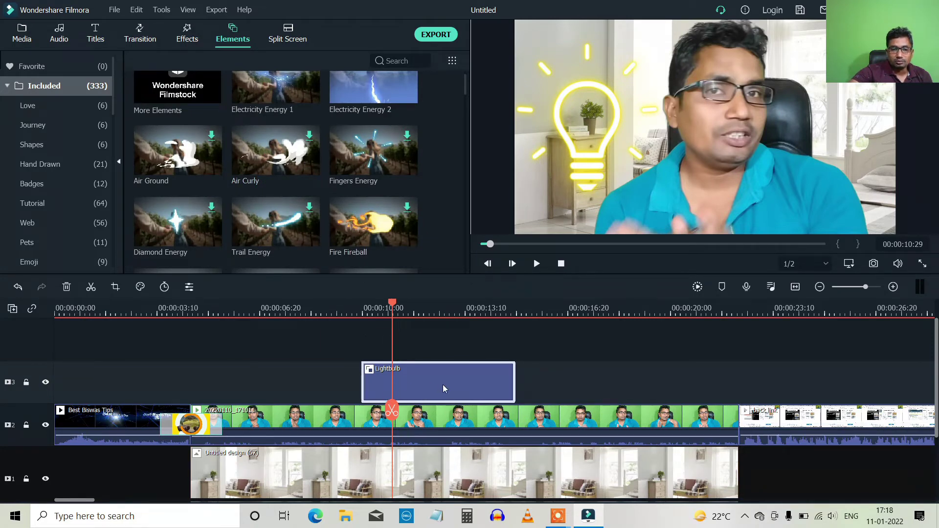
drag(392, 411, 495, 387)
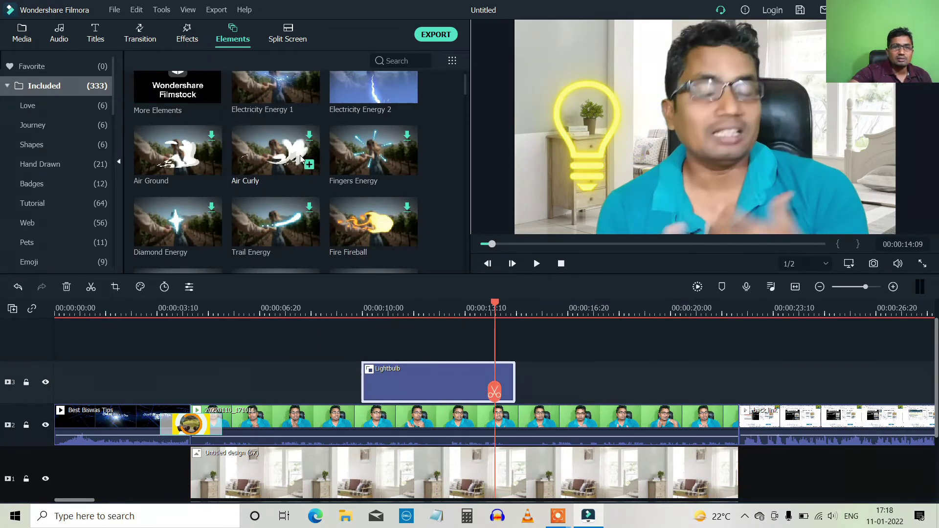
scroll(275, 157, down, 10)
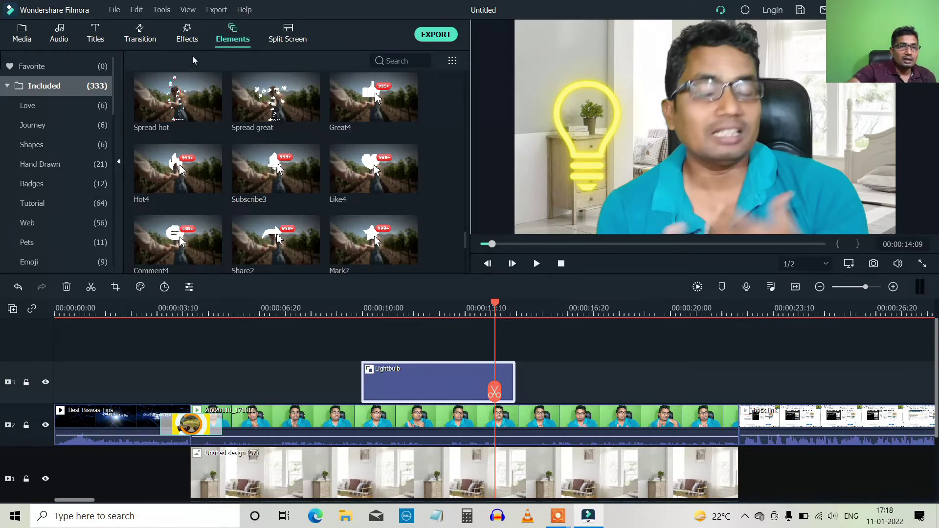
click(186, 43)
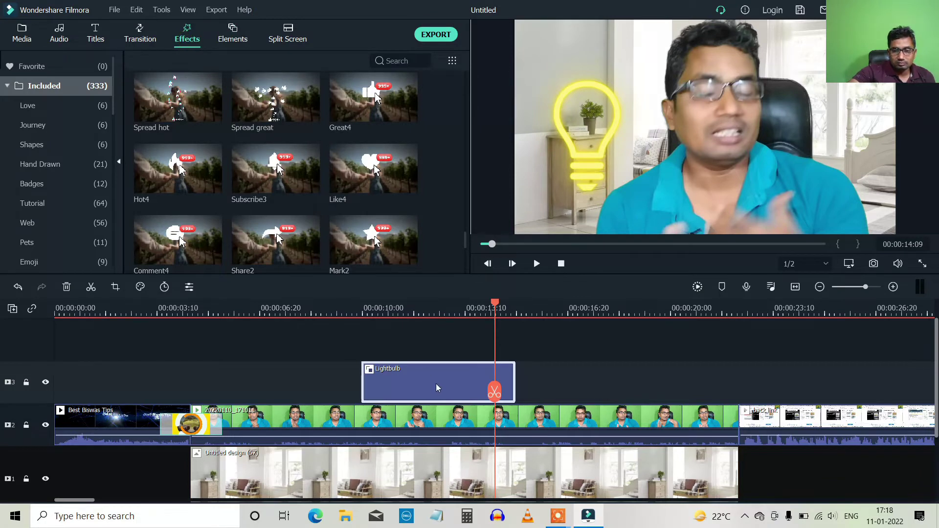
key(Delete)
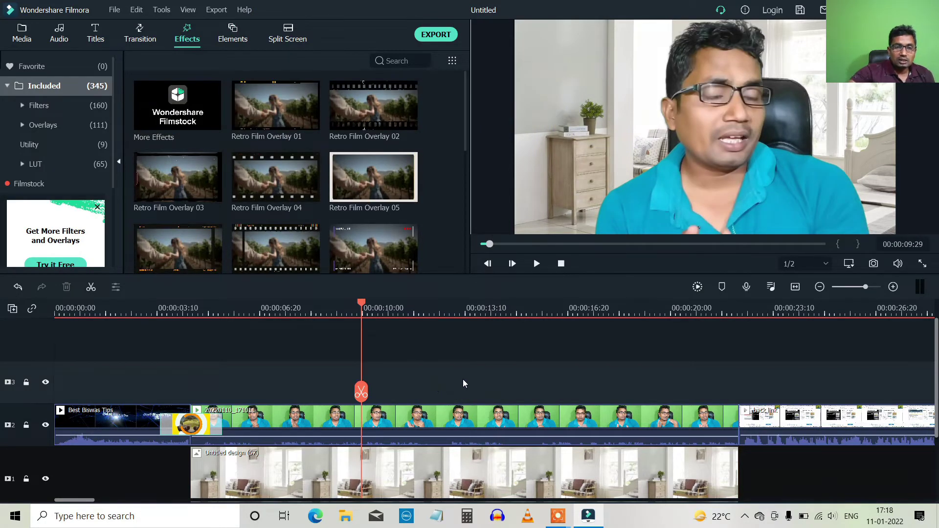
Browse the included effects, from the Retro Film Overlays through to the Anime filters and back.
scroll(283, 251, down, 3)
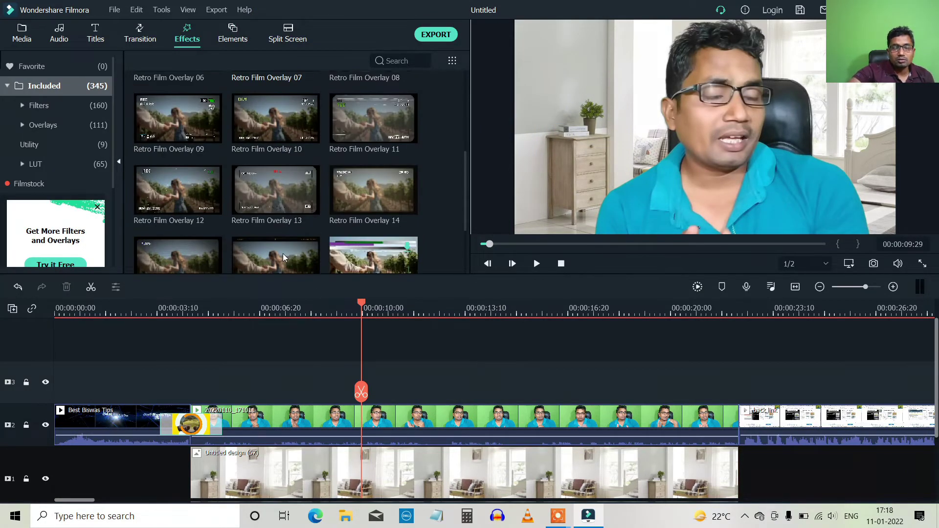
scroll(289, 230, down, 5)
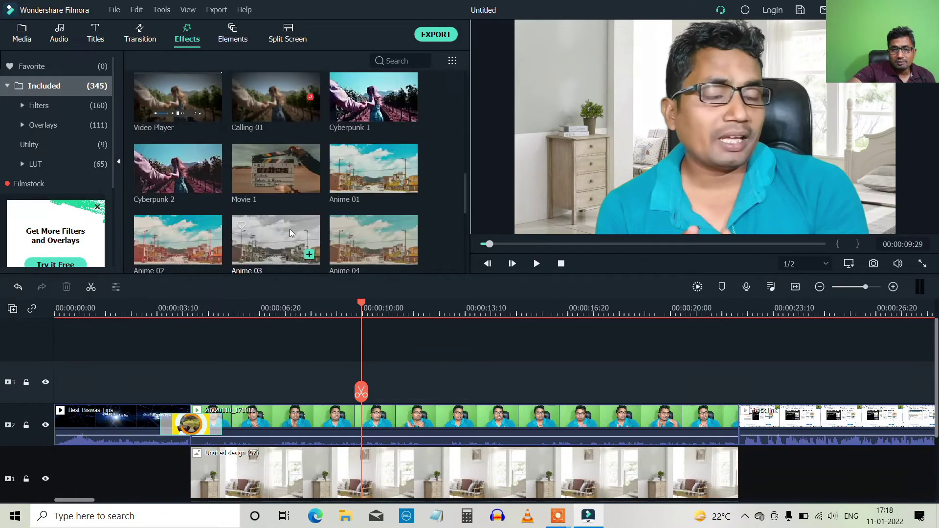
scroll(293, 241, up, 5)
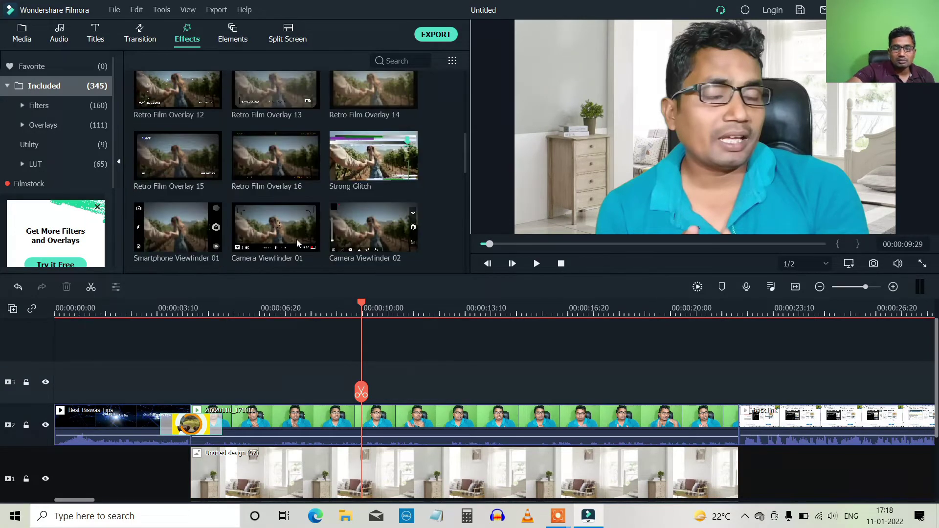
scroll(328, 191, up, 5)
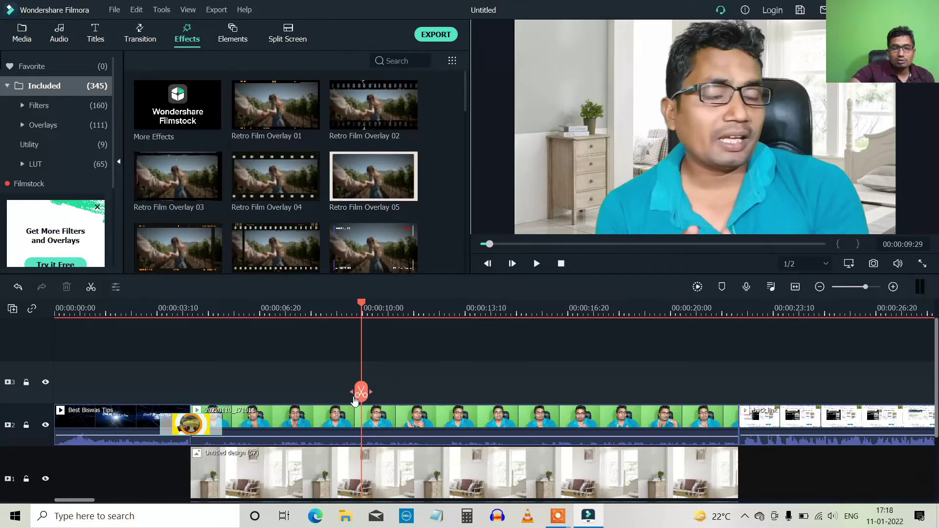
Scrub through the talking clip and on into the back link screen recording, to about 00:00:25:08.
drag(361, 398, 570, 421)
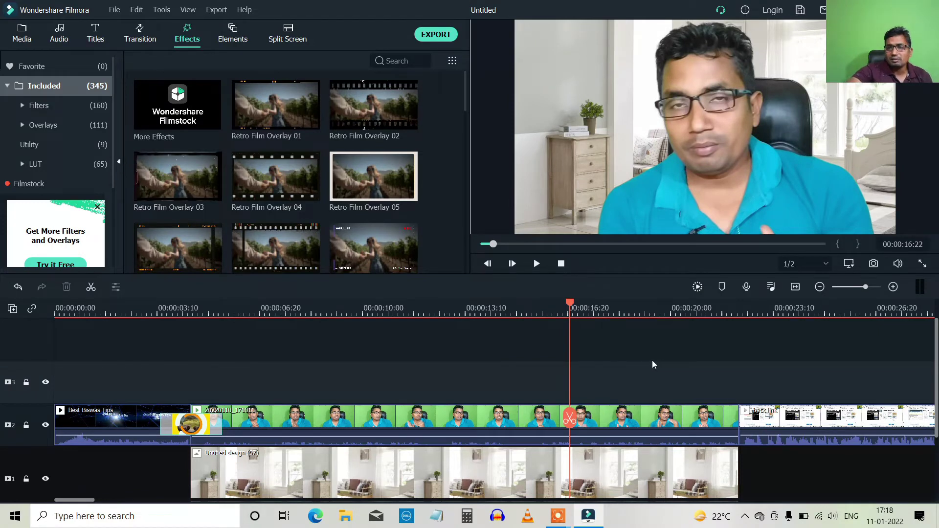
drag(570, 419, 480, 418)
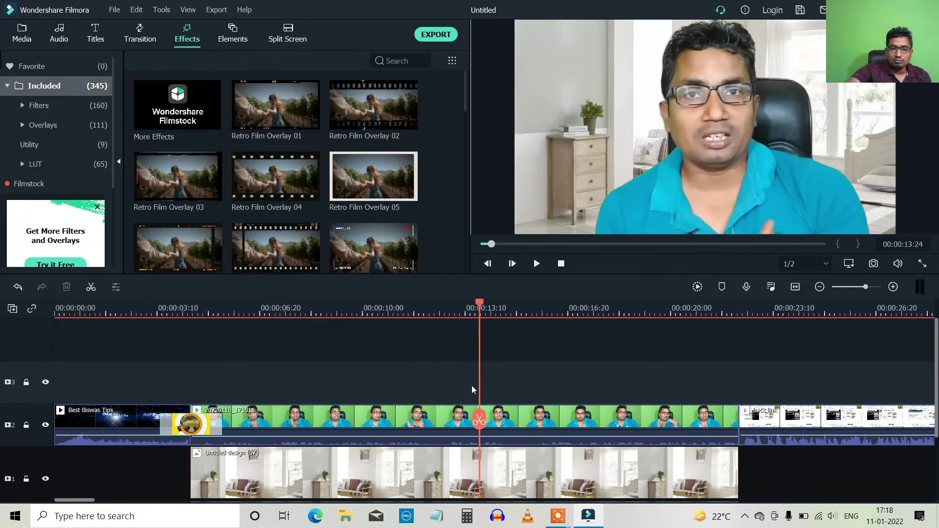
scroll(473, 390, down, 1)
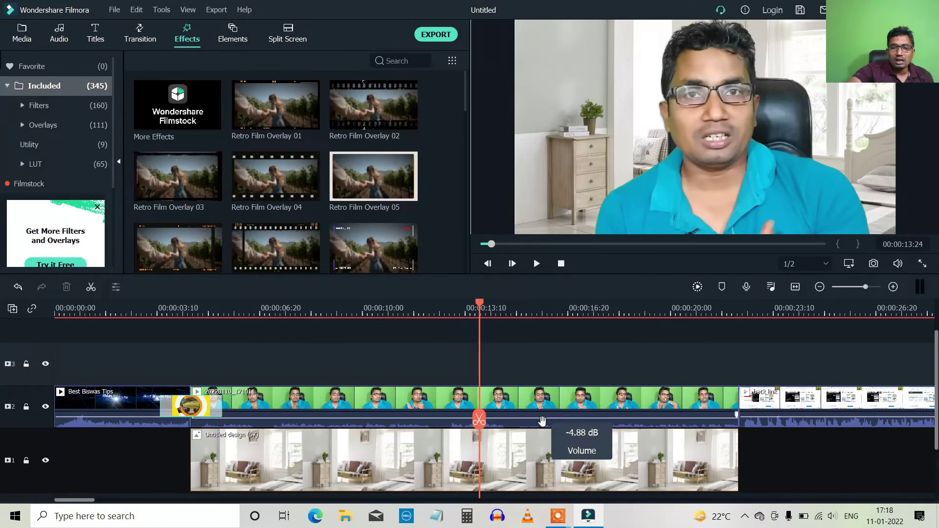
drag(479, 419, 833, 417)
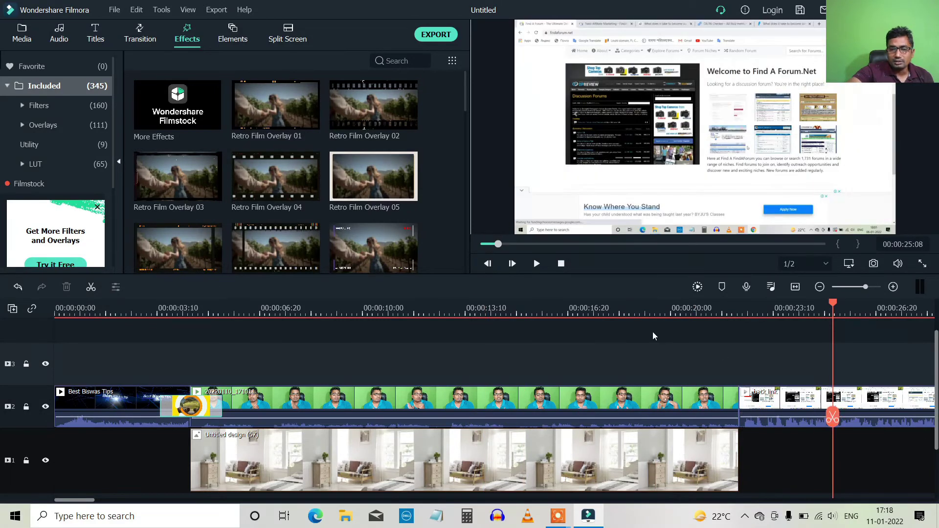
Jump to the middle of the back link screen recording and play it back from about 00:04:33 to 00:04:35:04.
click(643, 245)
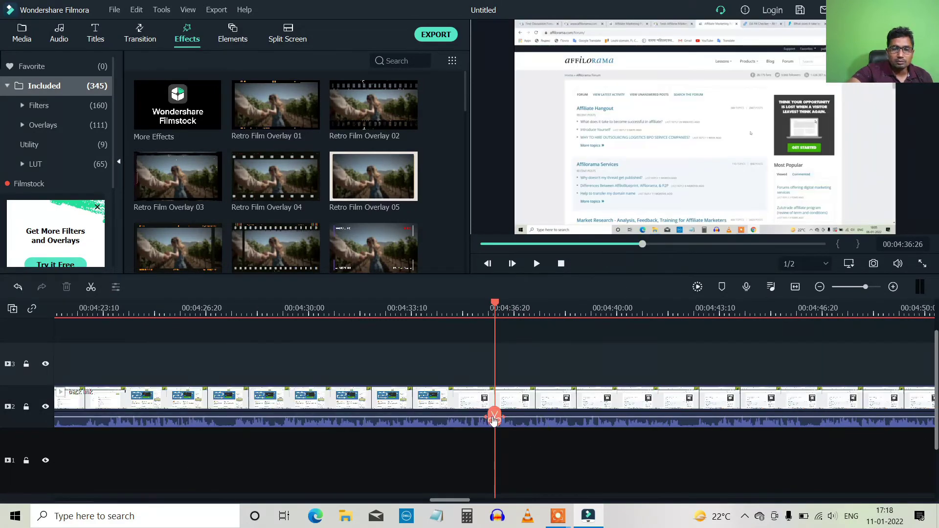
drag(494, 419, 396, 424)
click(537, 264)
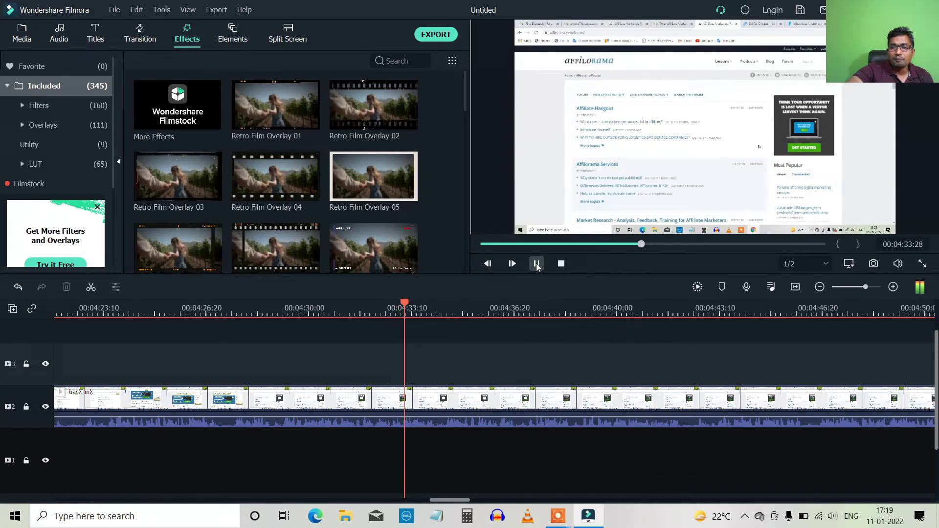
click(537, 265)
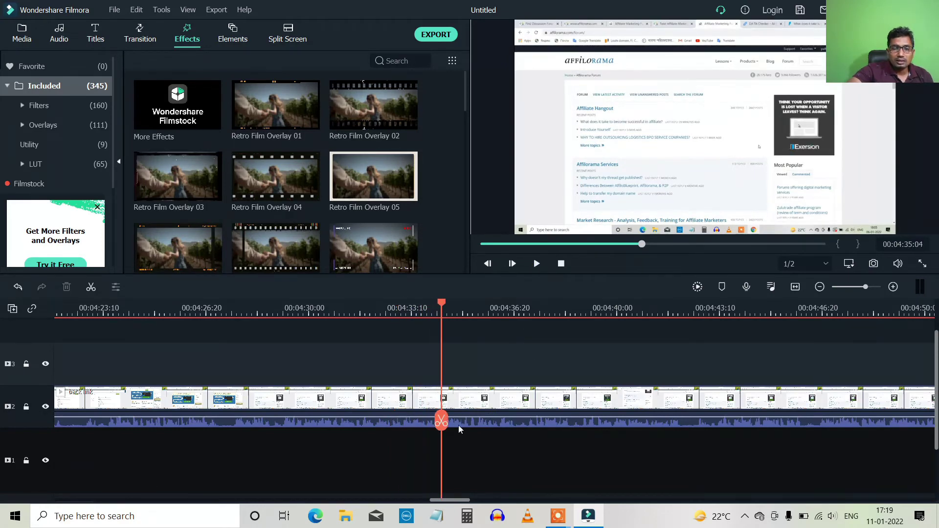
Scrub the back link screen recording for a cut point and split the clip at 00:04:35:29.
drag(450, 421, 428, 422)
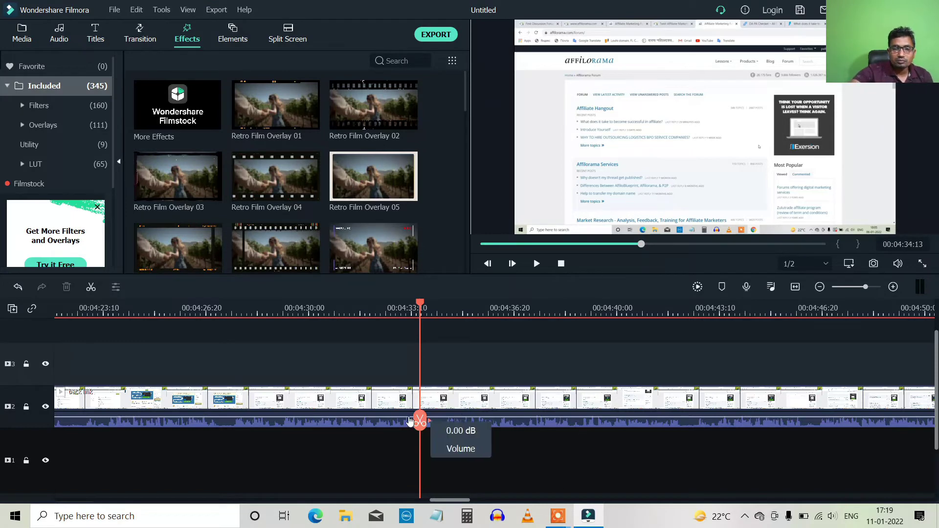
drag(411, 421, 739, 421)
click(585, 423)
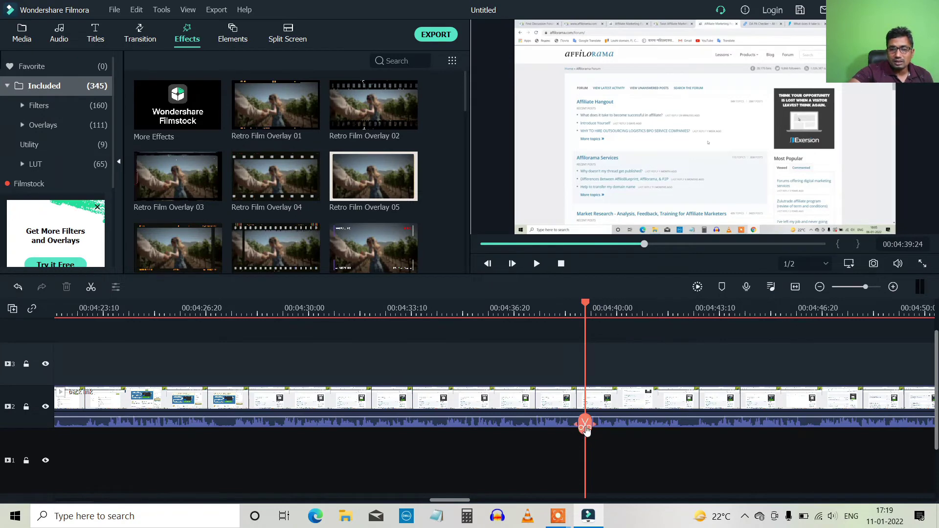
drag(585, 426, 467, 424)
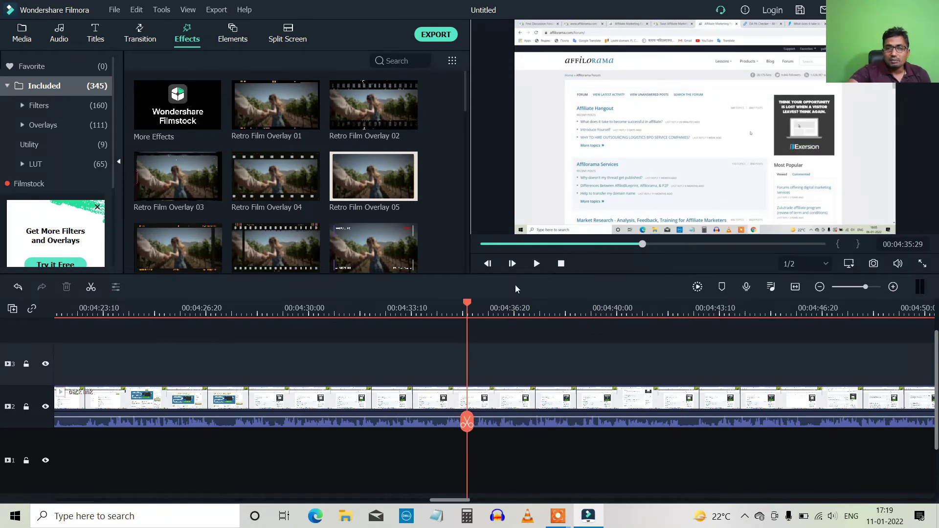
click(492, 407)
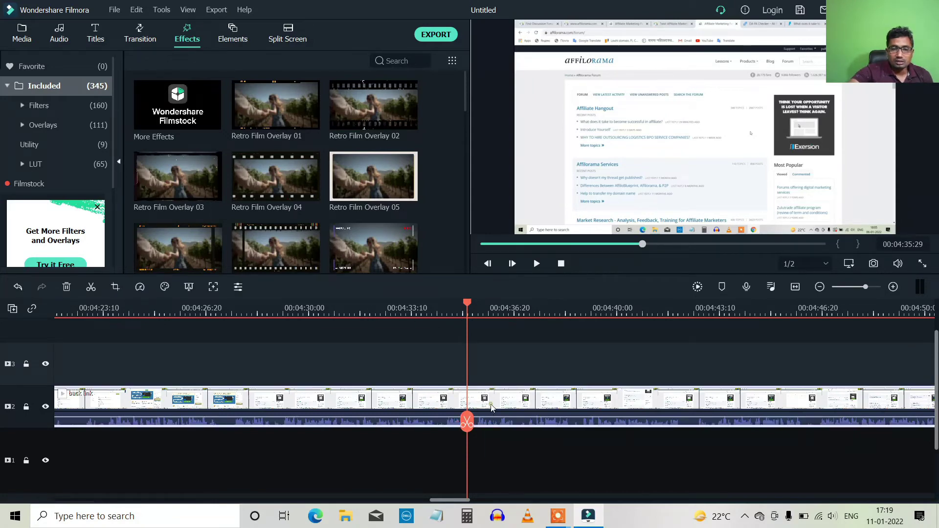
click(466, 423)
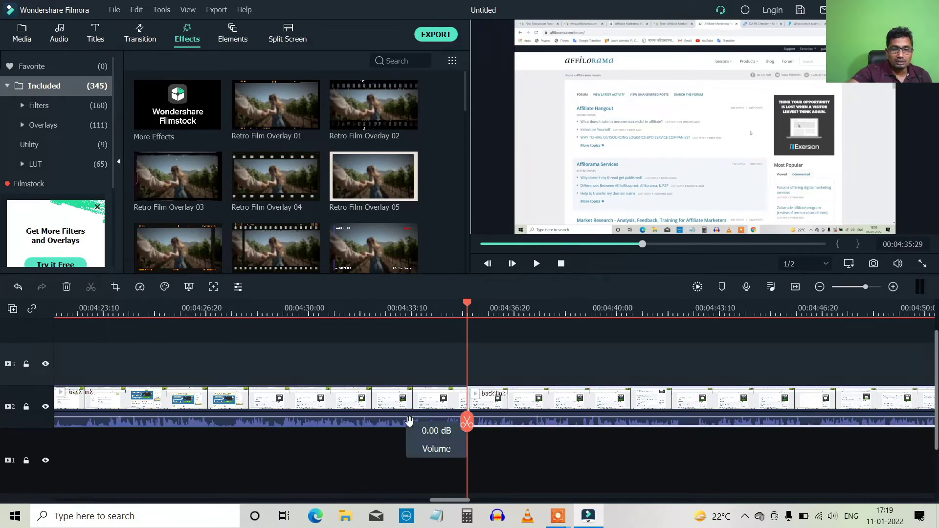
Add the Linear 22 transition at the split in the back link recording and play it back.
drag(464, 425, 534, 424)
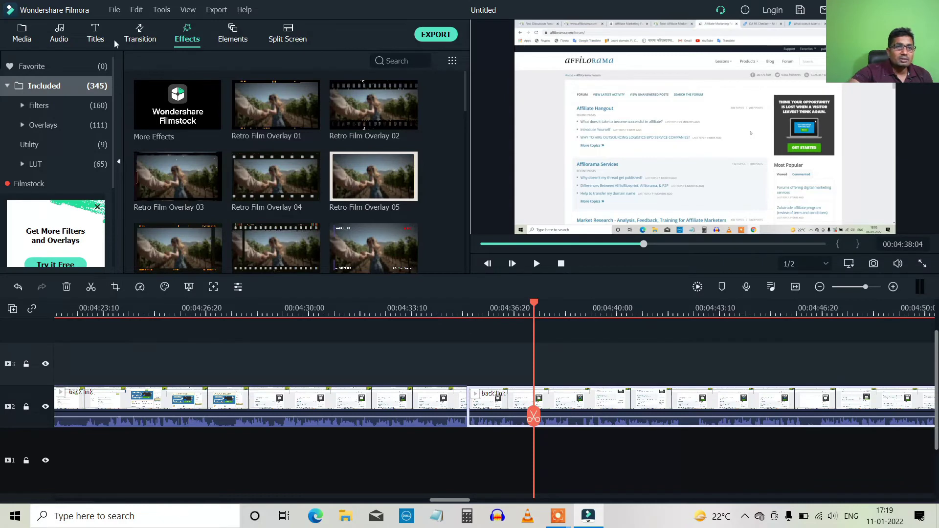
click(137, 38)
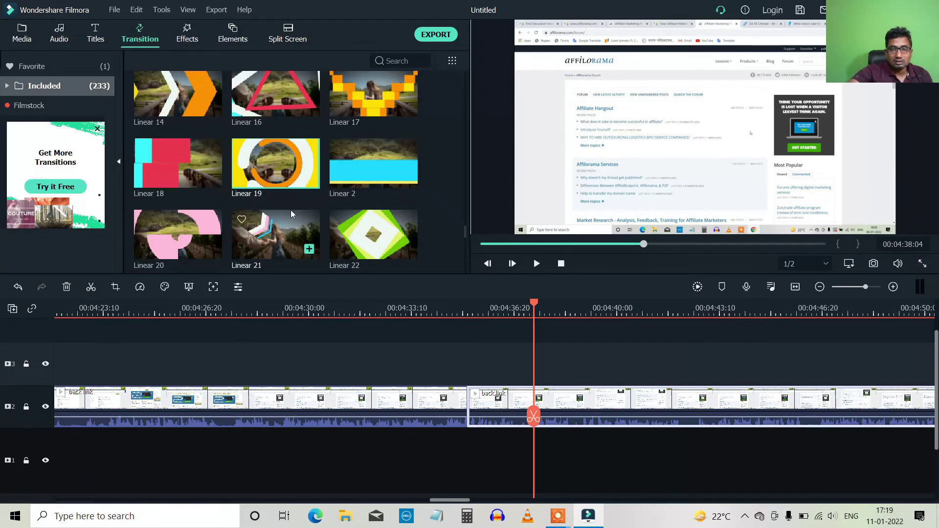
click(377, 238)
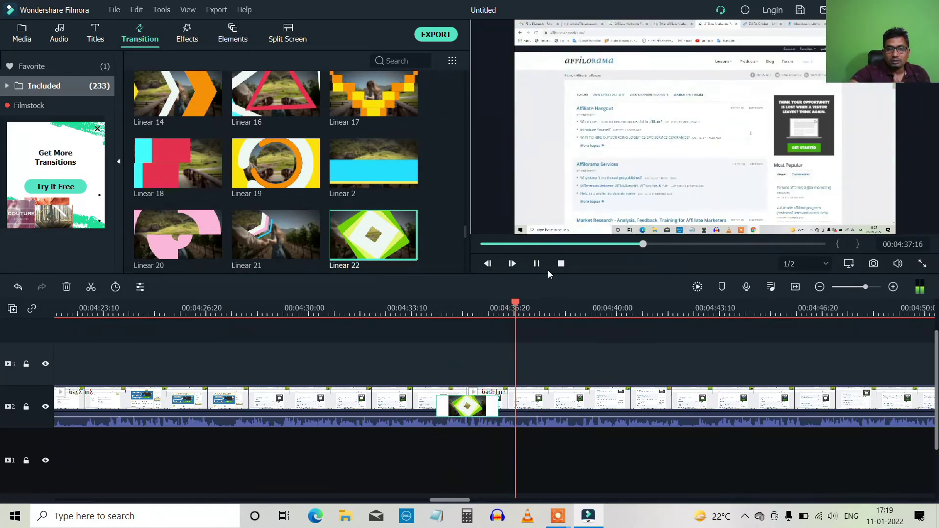
click(537, 264)
Move the best biswa tips Outro clip from track 1 to track 2, directly after the back link recording.
click(788, 244)
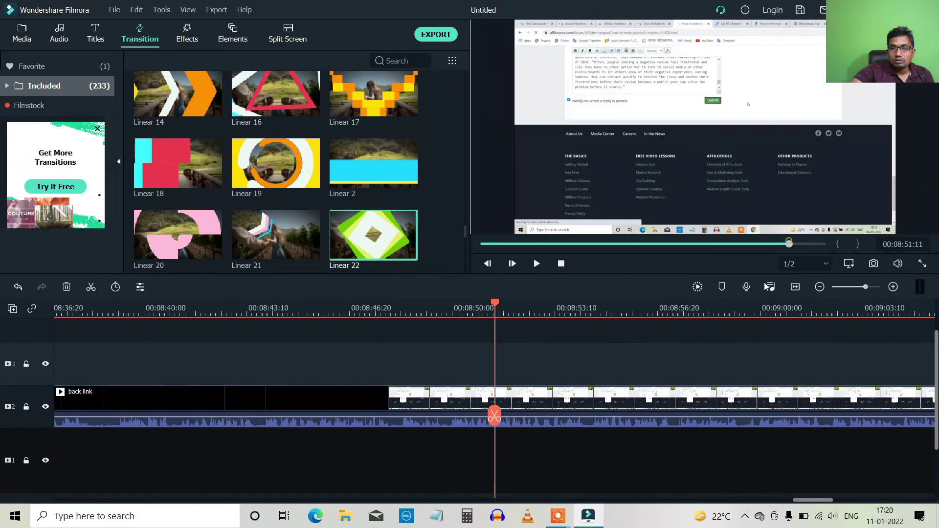
click(805, 244)
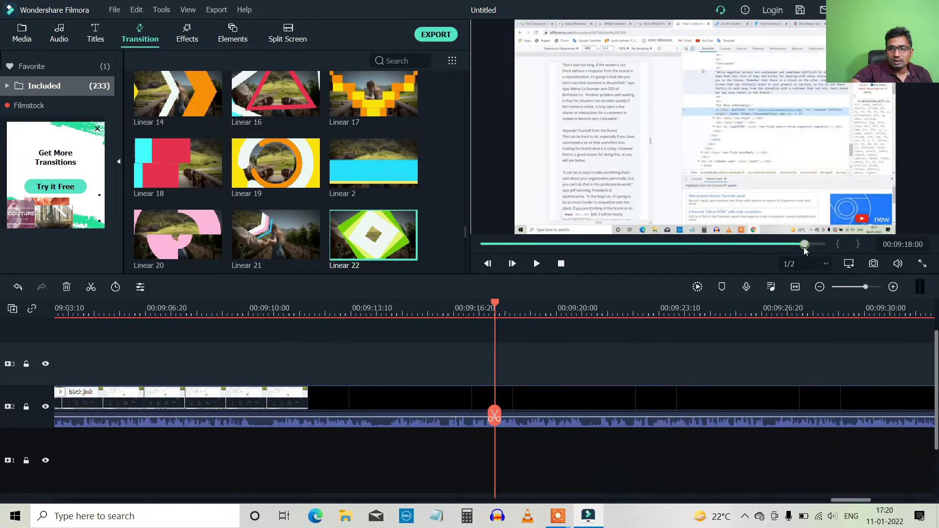
click(821, 243)
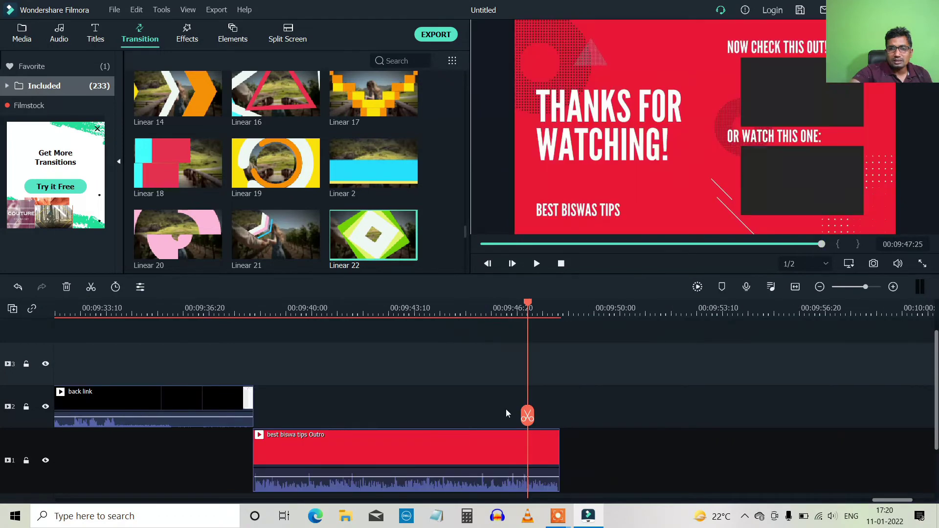
drag(429, 442, 436, 424)
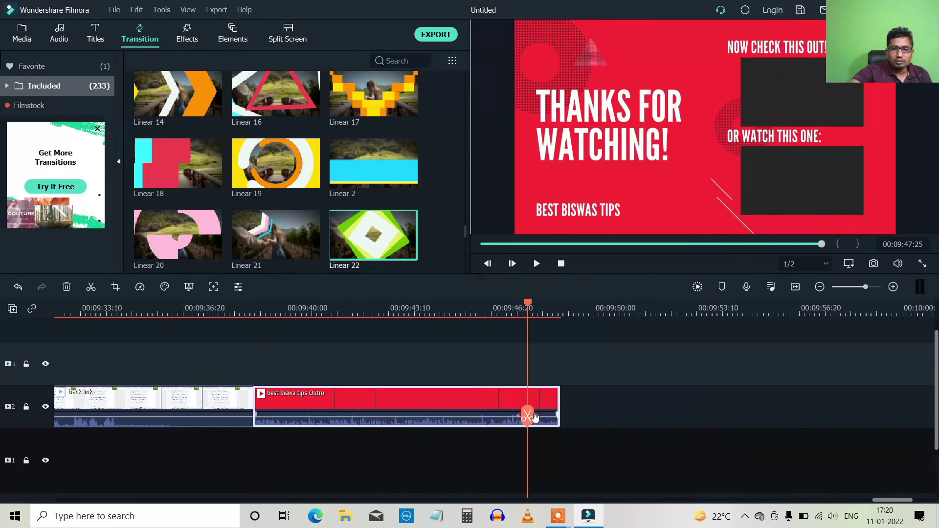
Play back the join between the back link recording and the outro from 00:09:38:07.
drag(521, 415, 232, 419)
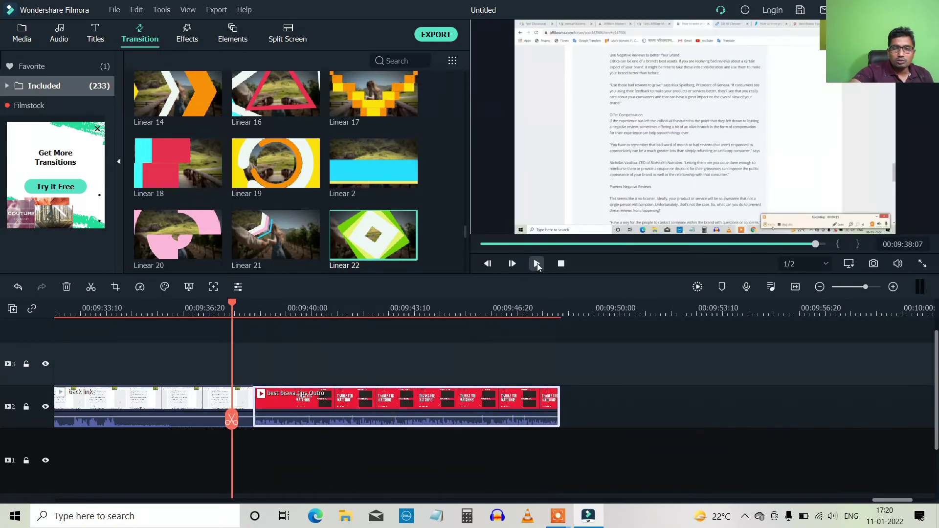
click(537, 263)
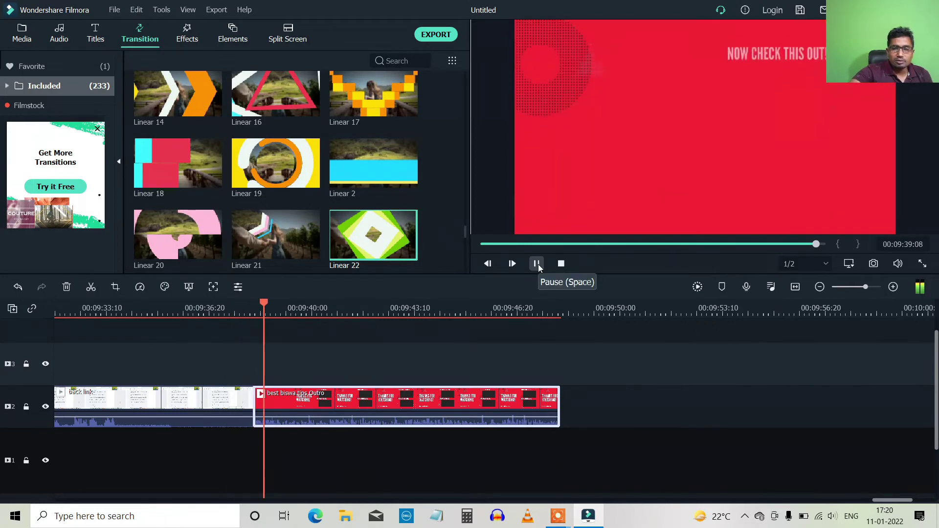
key(space)
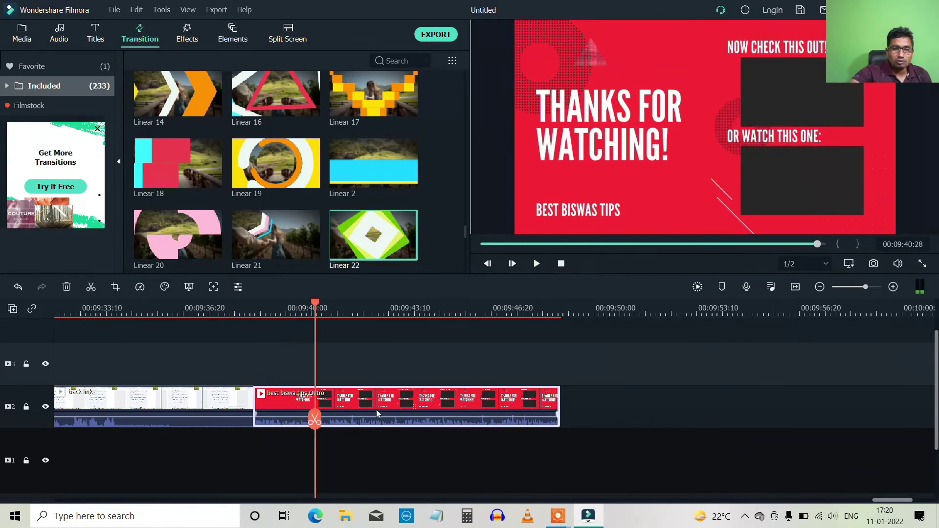
Scrub back before the outro and apply the Linear 14 transition at the end of the back link recording.
drag(314, 423, 201, 416)
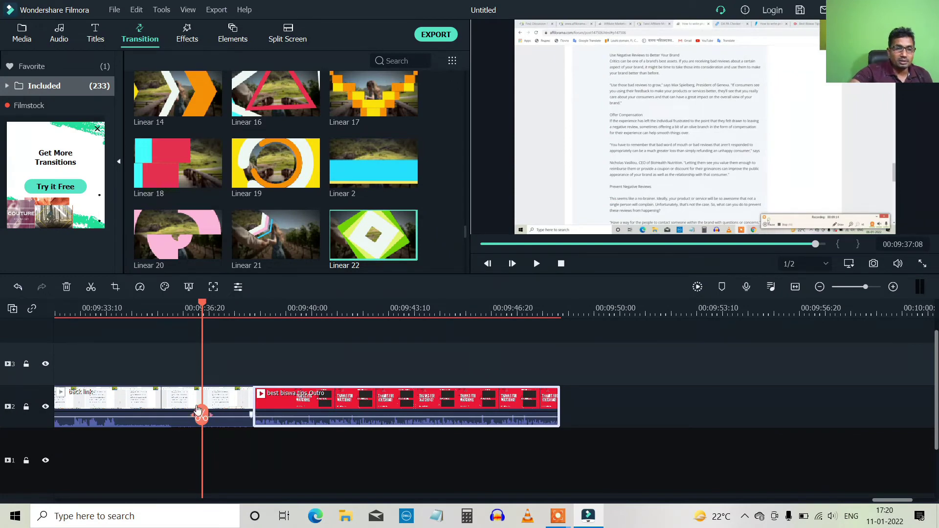
drag(201, 416, 224, 424)
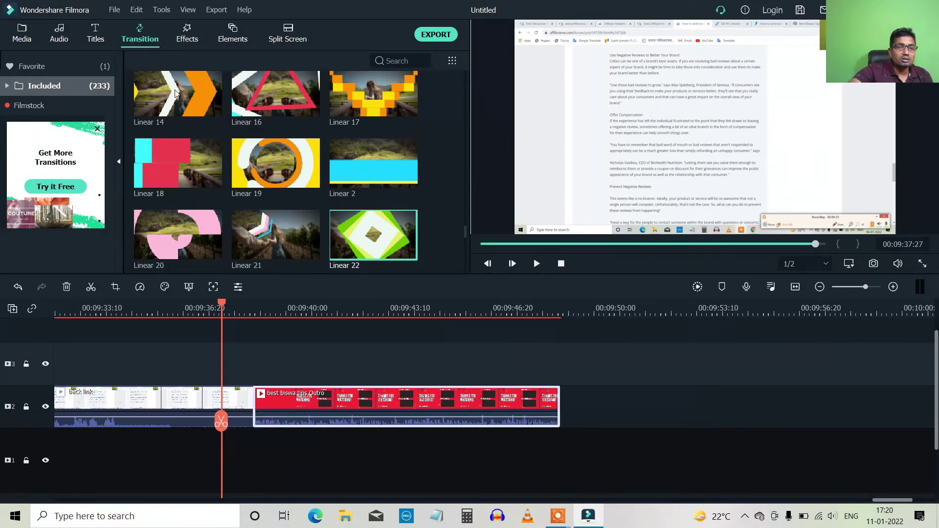
drag(192, 94, 218, 422)
Split the first back link recording segment shortly after 00:00:33:10.
click(489, 244)
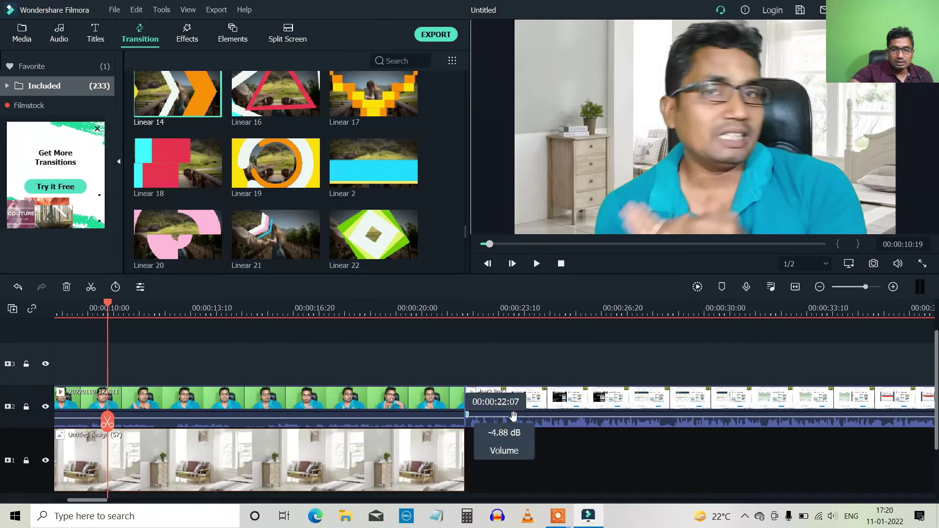
click(583, 406)
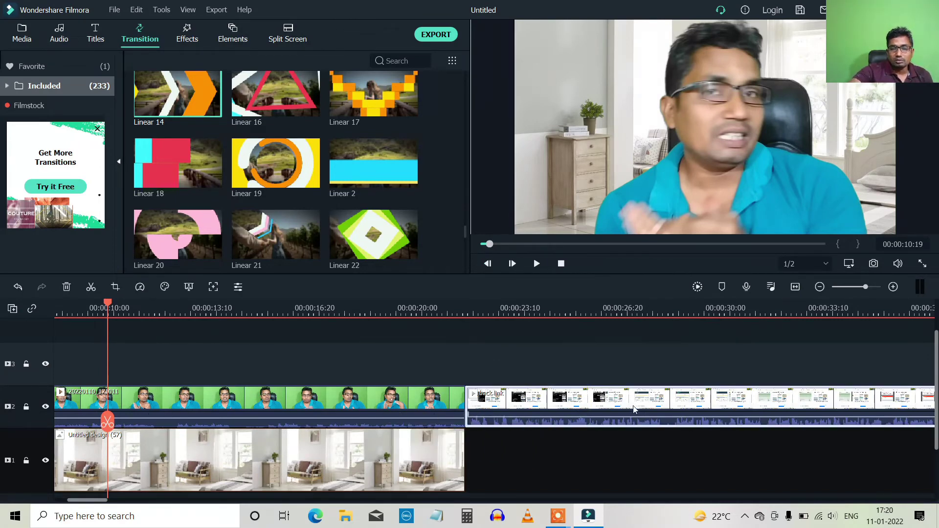
drag(108, 440, 530, 462)
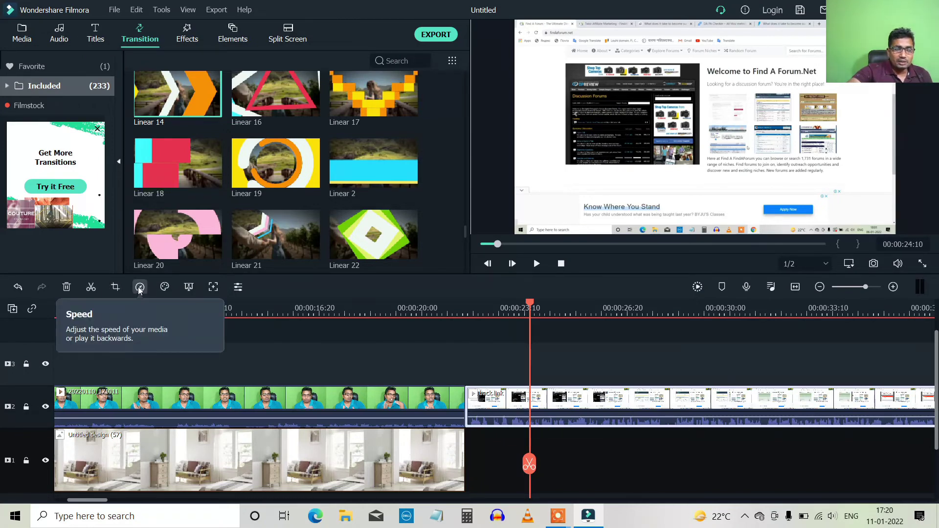
drag(530, 467, 624, 447)
click(91, 287)
Speed up the back link segment that follows the talking clip to 8x.
click(609, 407)
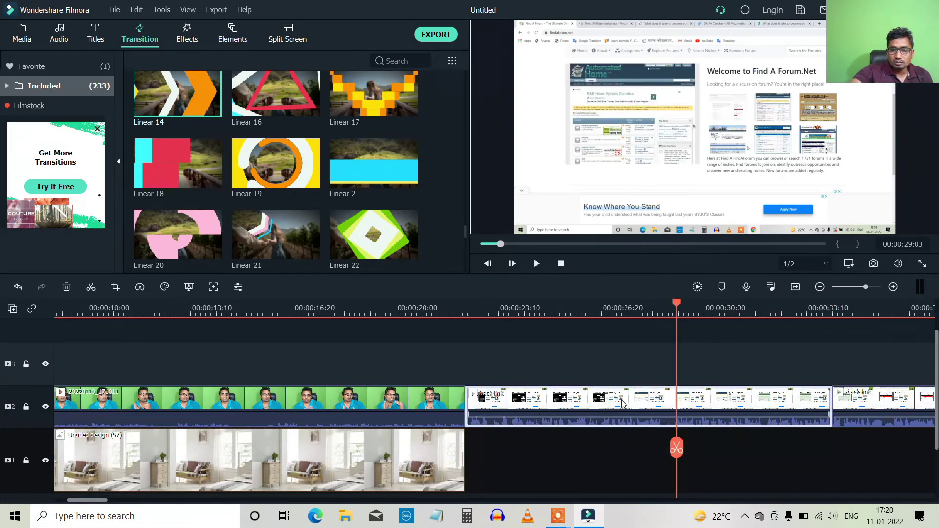
click(140, 288)
mouse_move(212, 346)
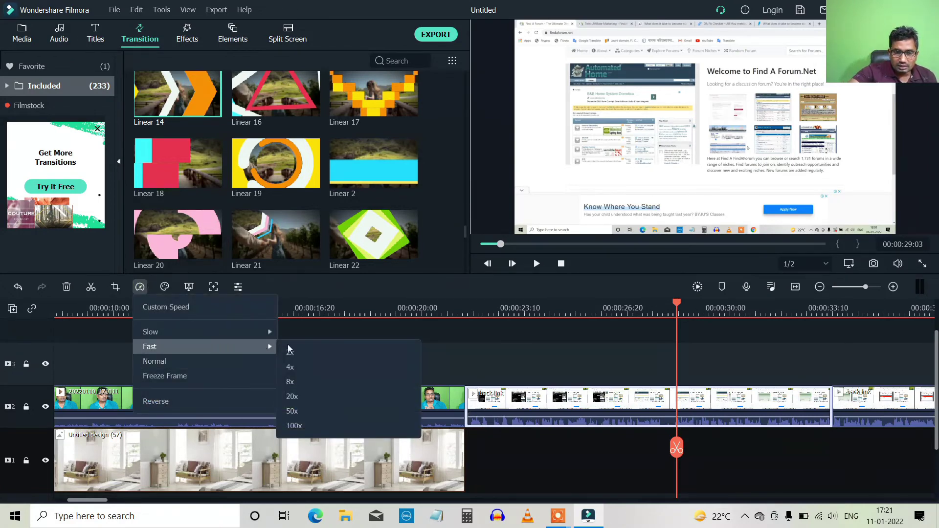
click(300, 383)
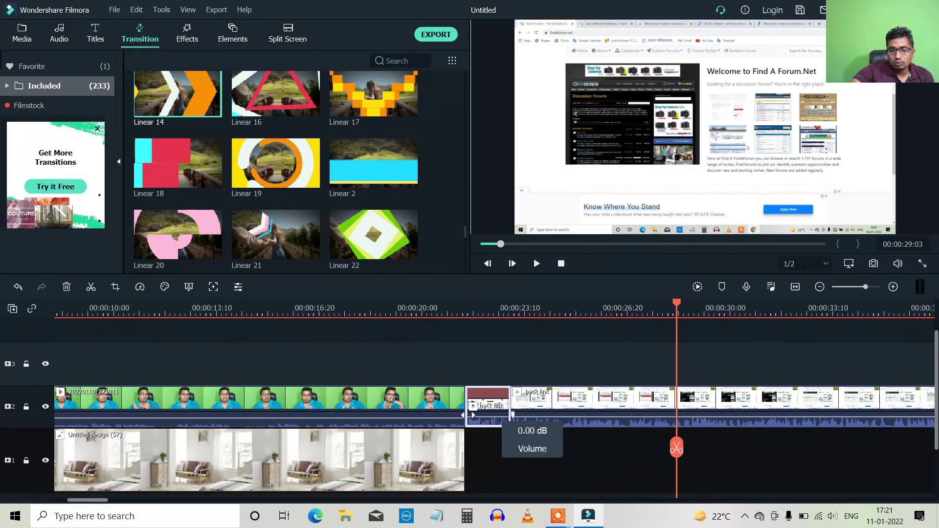
Play back the 8x back link segment from its start to check the faster speed.
drag(675, 456, 466, 447)
click(539, 265)
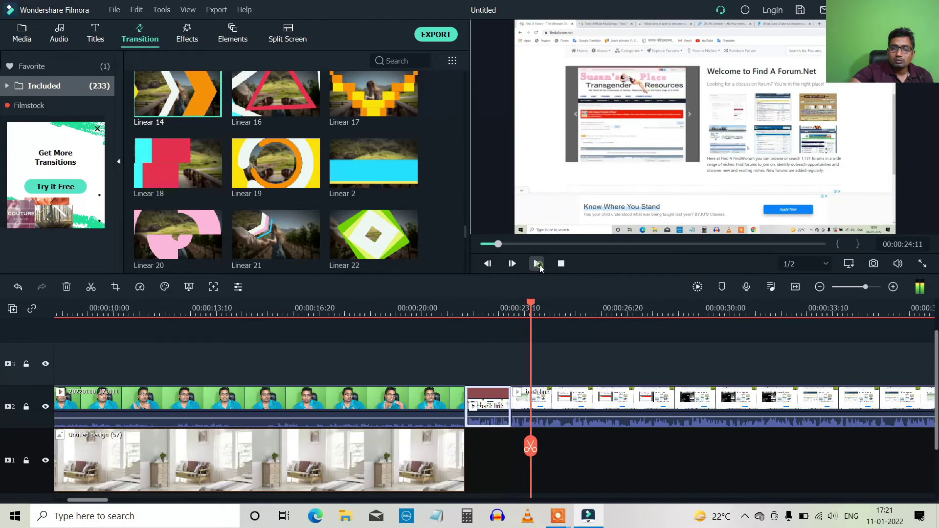
click(537, 263)
mouse_move(533, 451)
mouse_down()
mouse_move(527, 445)
mouse_move(542, 443)
mouse_up()
Lower the volume of the 8x back link segment on the timeline and play it back from its start.
mouse_move(484, 417)
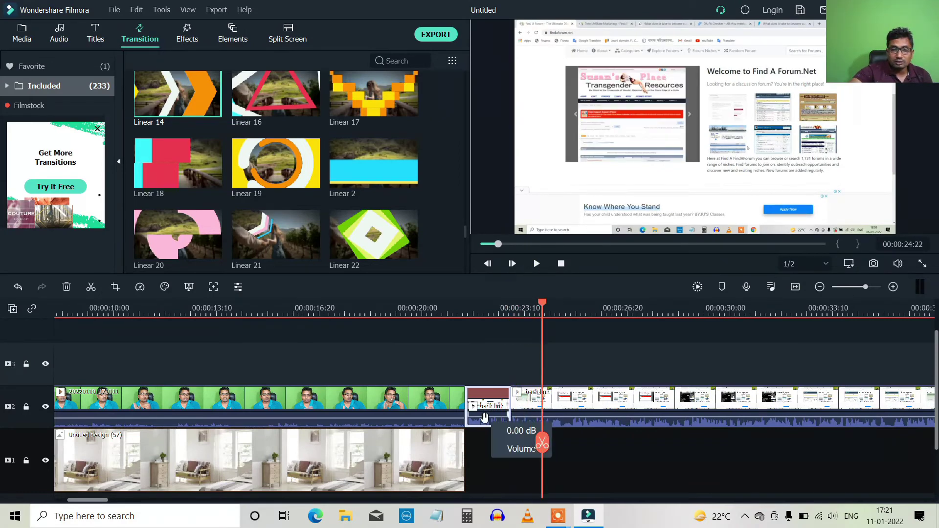
drag(484, 420, 464, 445)
click(536, 264)
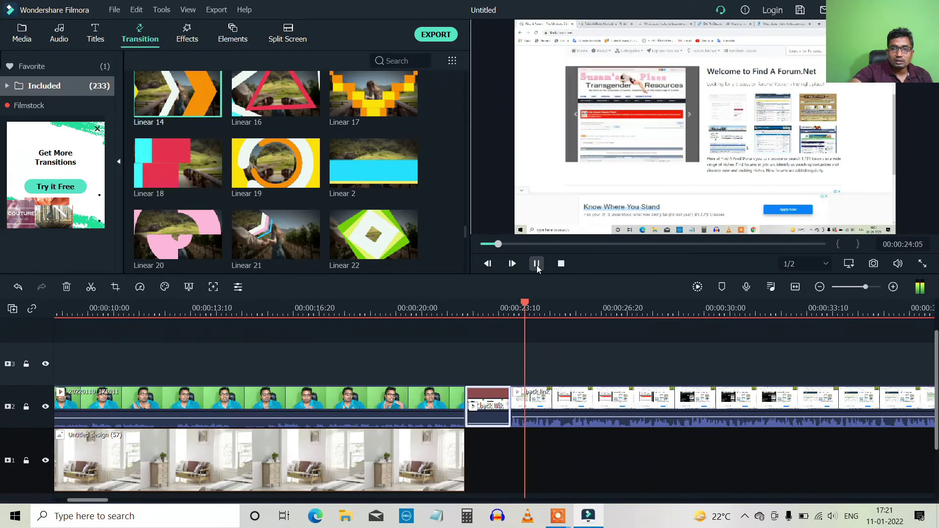
click(537, 264)
Scrub back and forth across the 8x back link segment and look at its speed options.
drag(540, 452, 484, 442)
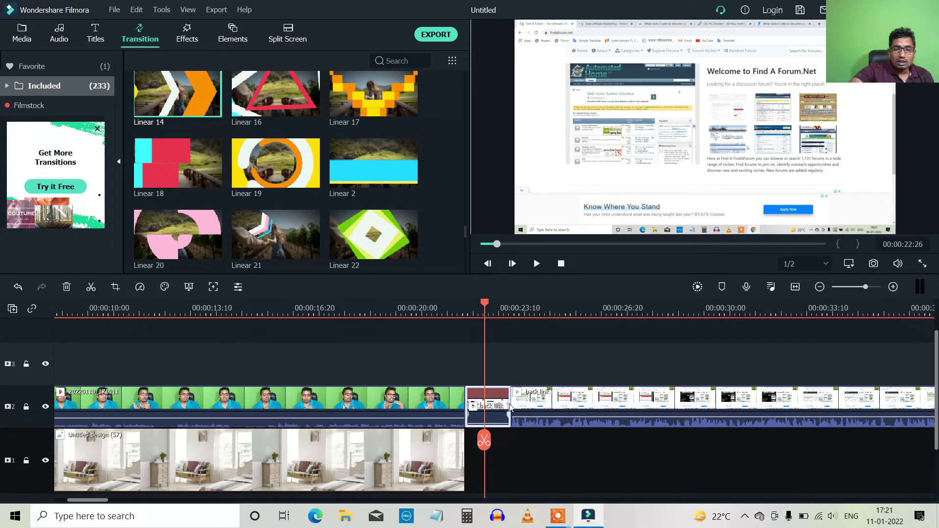
drag(498, 439, 561, 439)
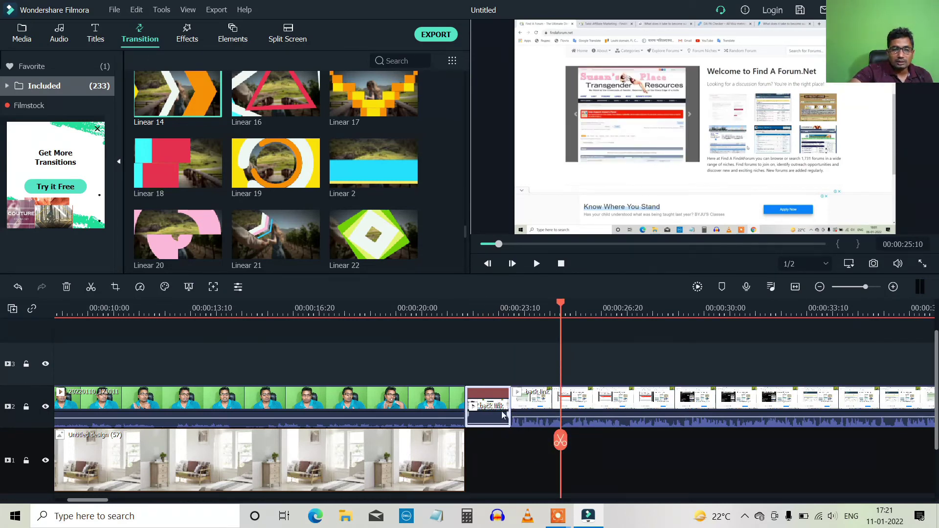
drag(561, 440, 495, 439)
click(477, 408)
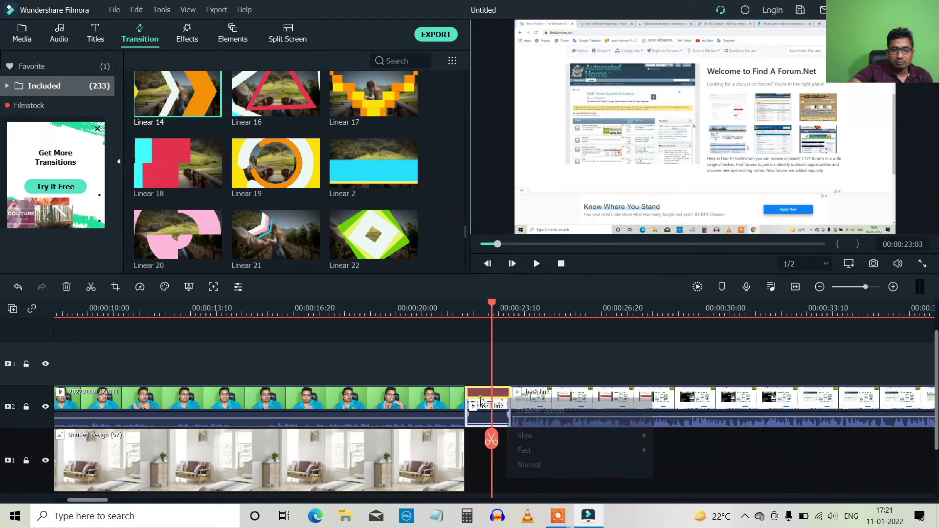
click(486, 414)
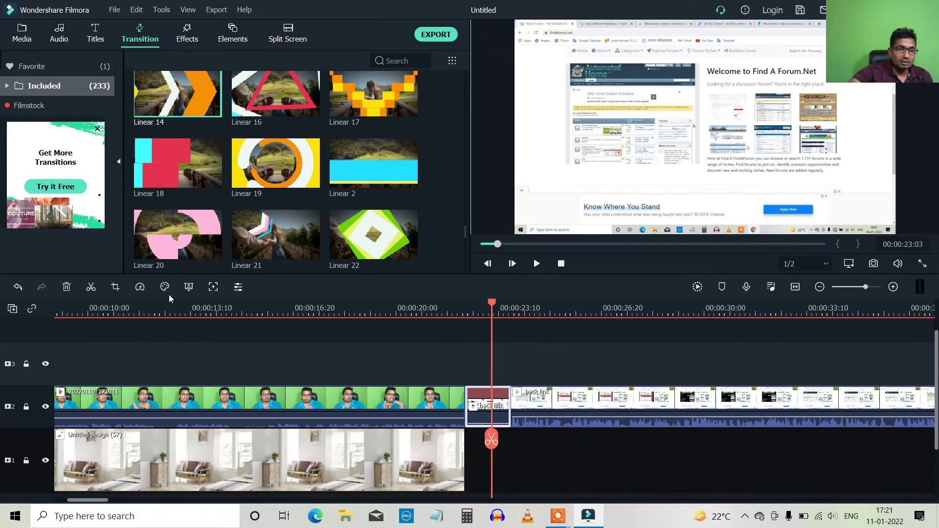
Examine the aspect ratio choices in Crop and Zoom for the 8x segment and close it without cropping.
click(120, 289)
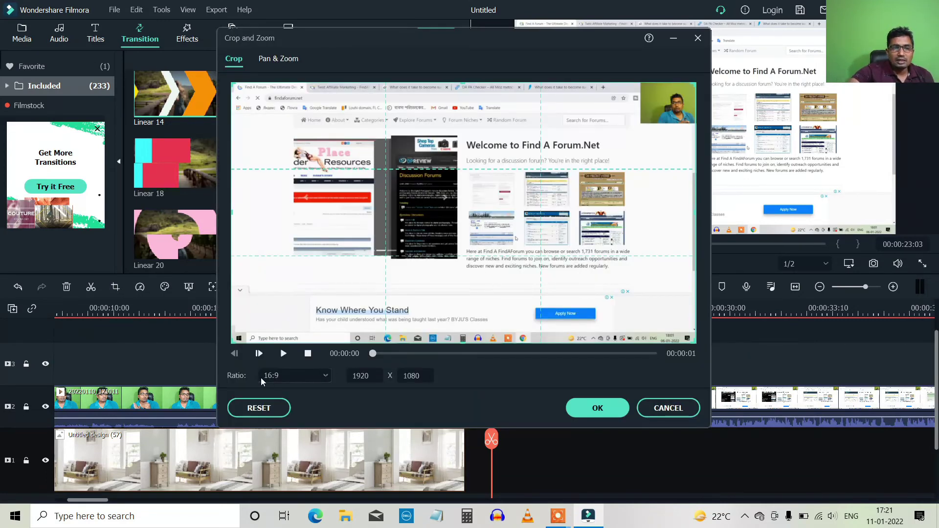
click(319, 374)
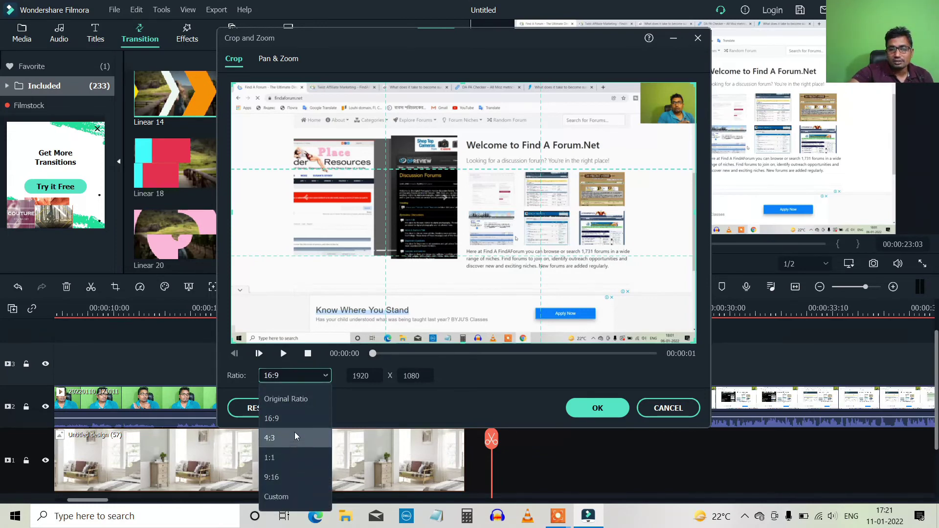
click(474, 406)
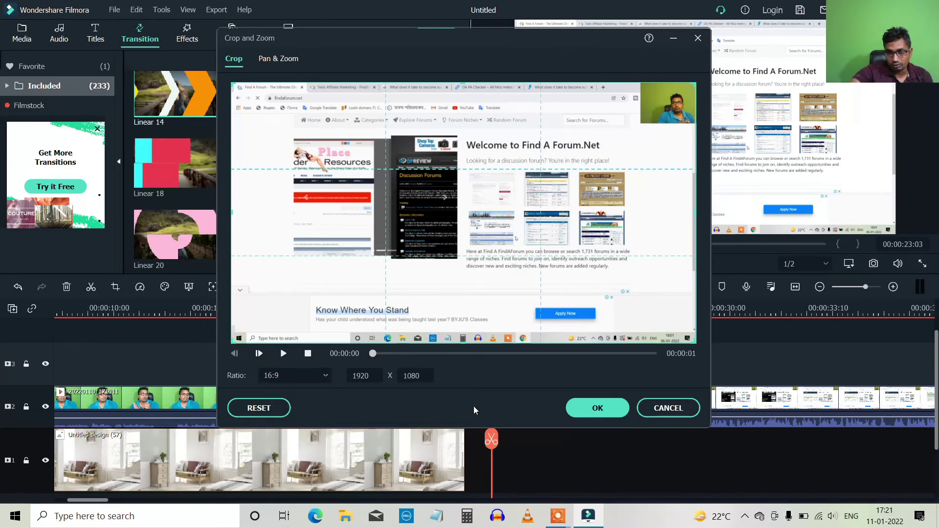
click(698, 39)
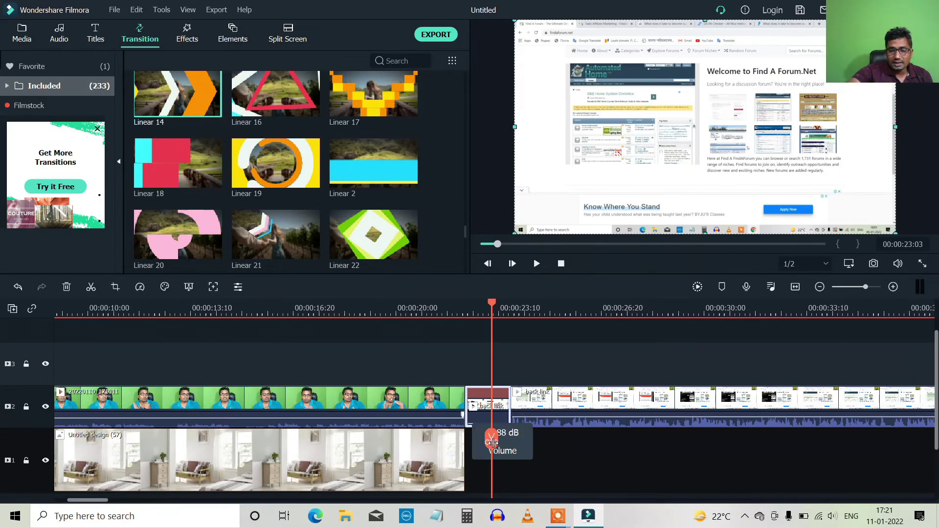
Scrub from the back link recording to the project start and on to 00:00:09:10, and select the talking clip.
drag(493, 443, 595, 440)
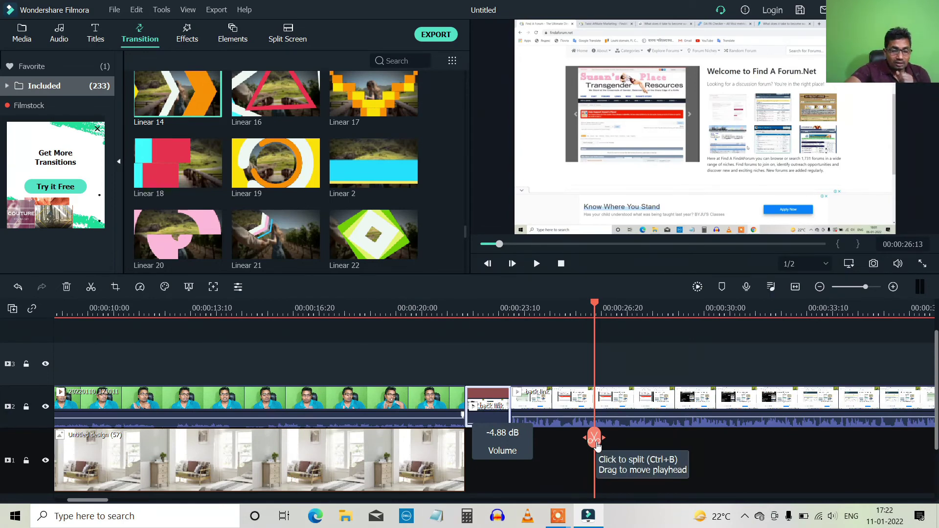
drag(595, 439, 287, 431)
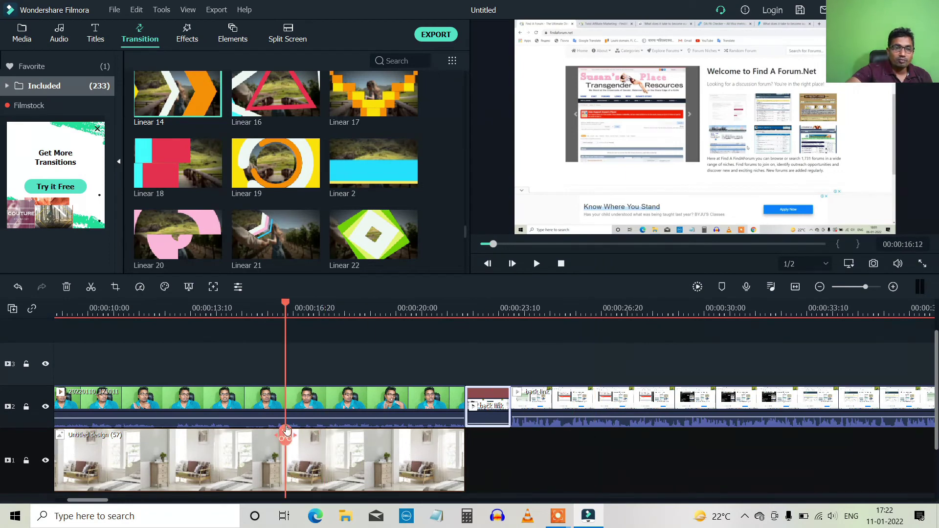
drag(494, 244, 462, 252)
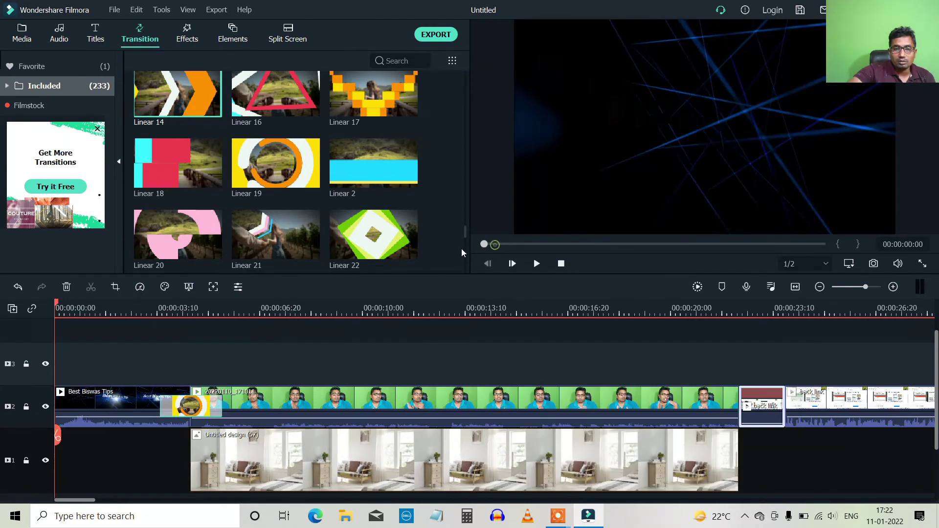
drag(61, 444, 342, 443)
click(399, 408)
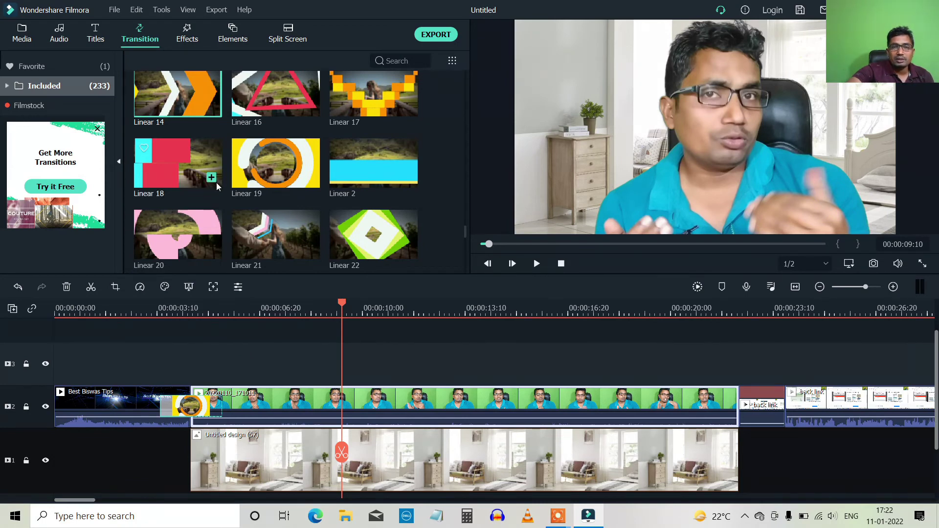
Browse the video, complete and Pictures folders and import the picture "images (1)" from Pictures into the project media.
click(20, 38)
click(178, 62)
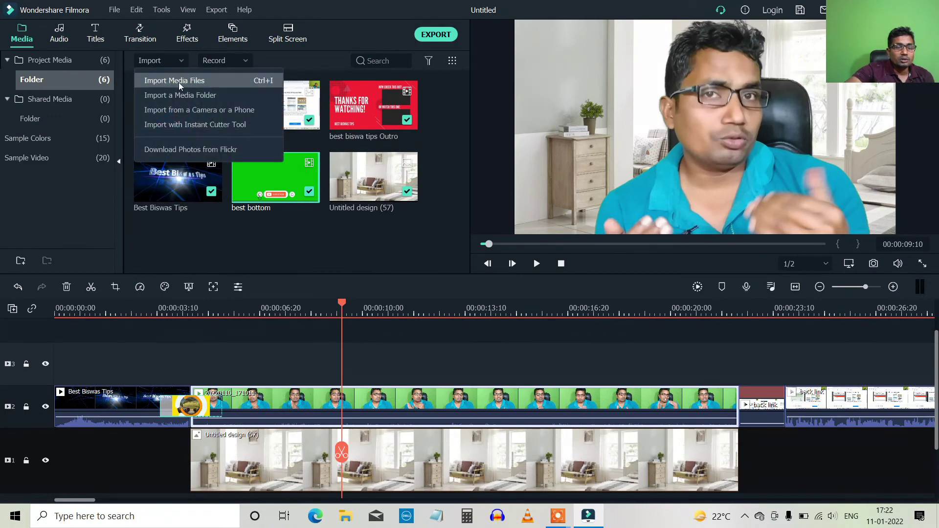
click(179, 82)
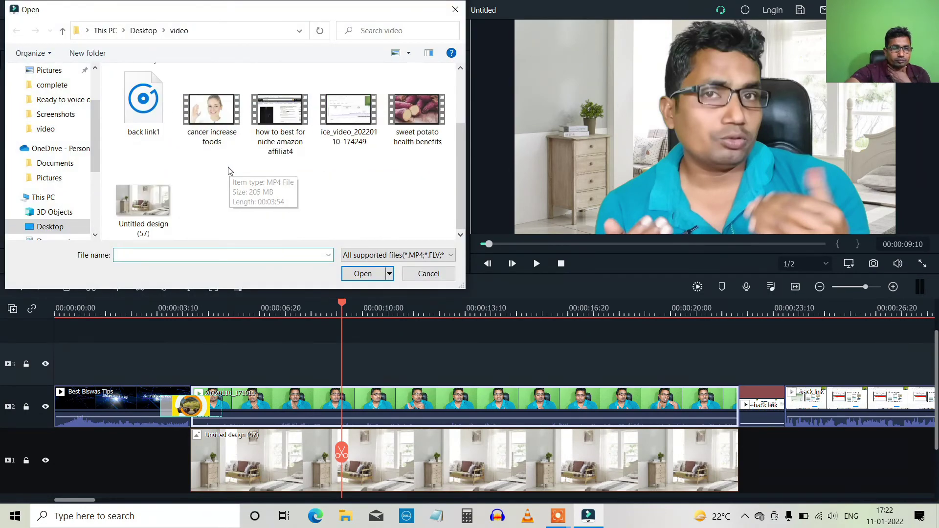
scroll(230, 172, up, 2)
scroll(230, 172, down, 2)
scroll(230, 171, up, 2)
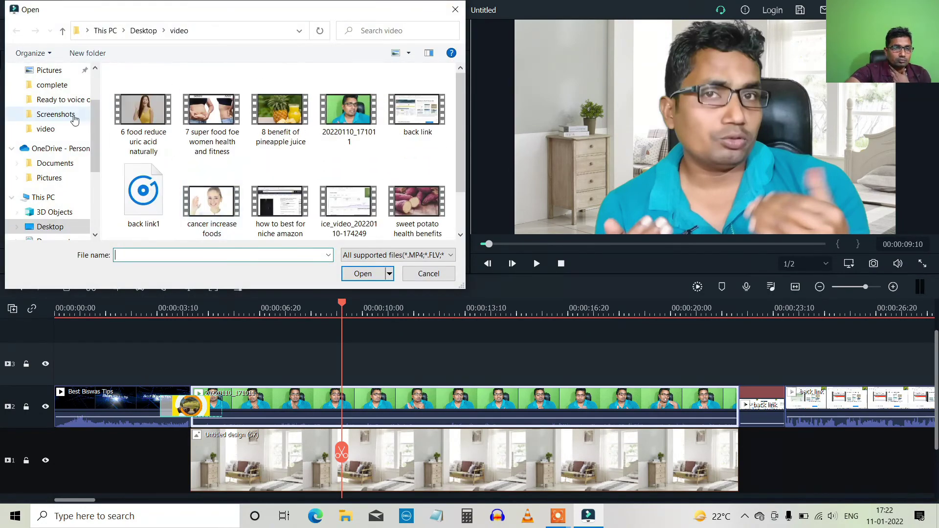
click(52, 86)
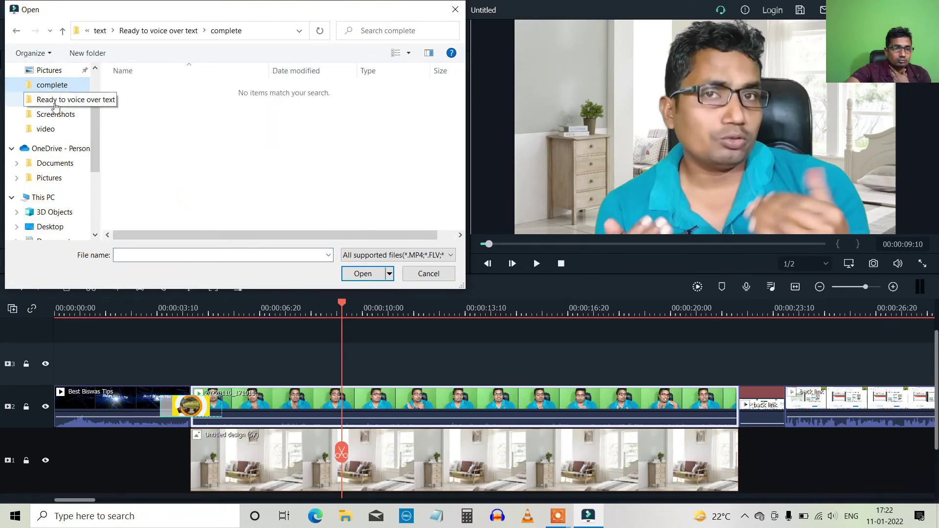
click(46, 128)
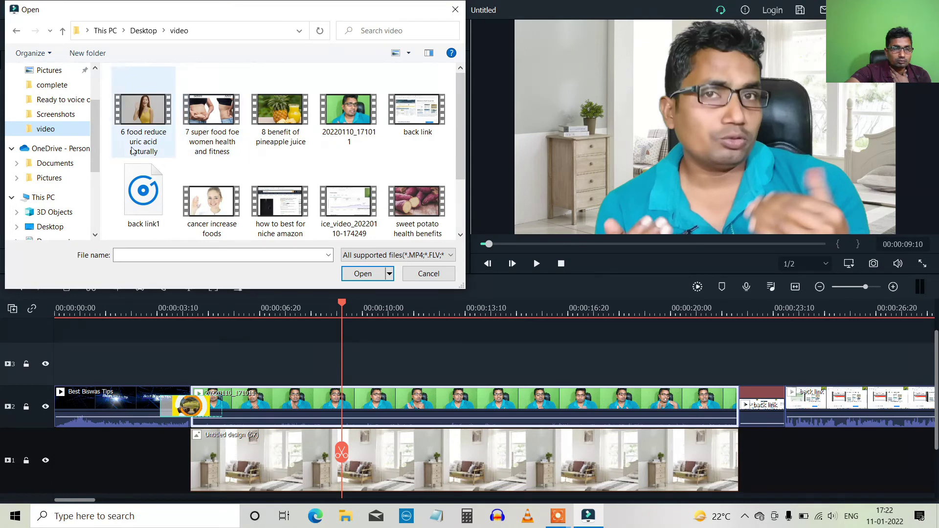
click(53, 88)
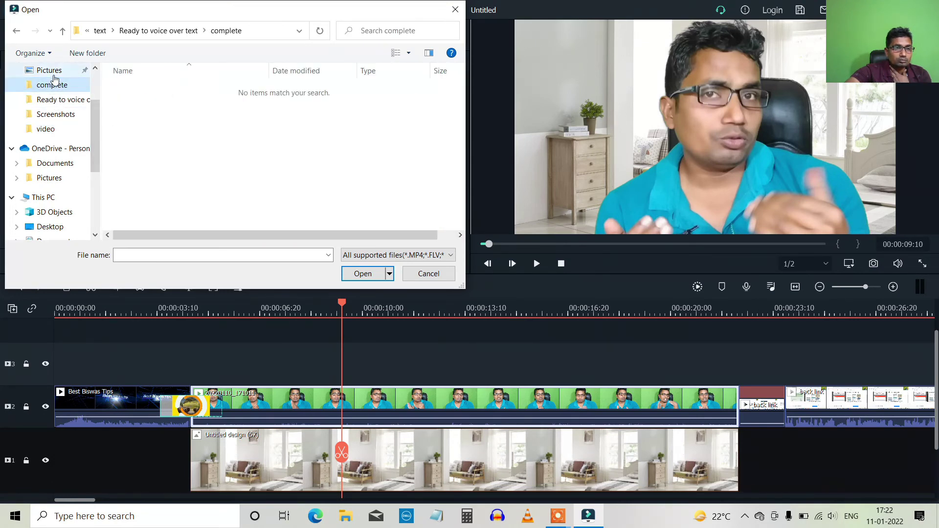
click(51, 71)
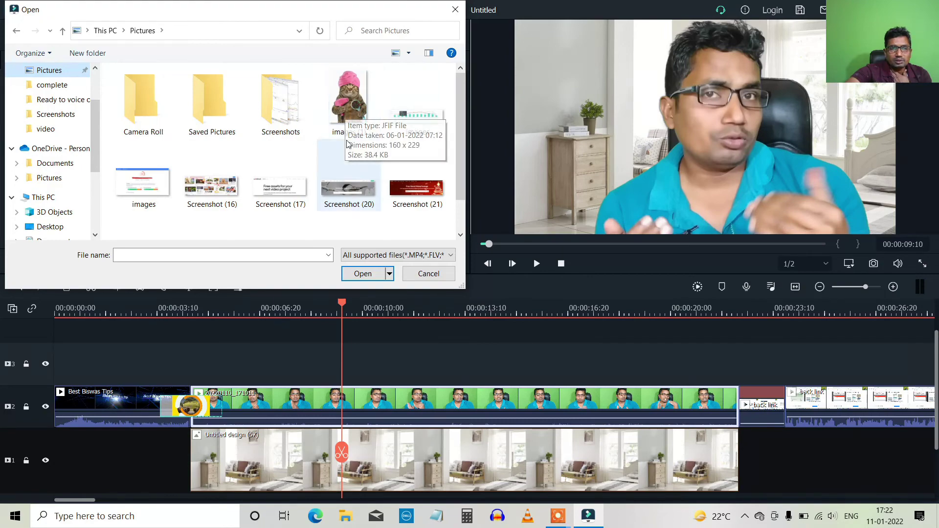
scroll(349, 186, down, 1)
scroll(274, 152, up, 1)
click(345, 105)
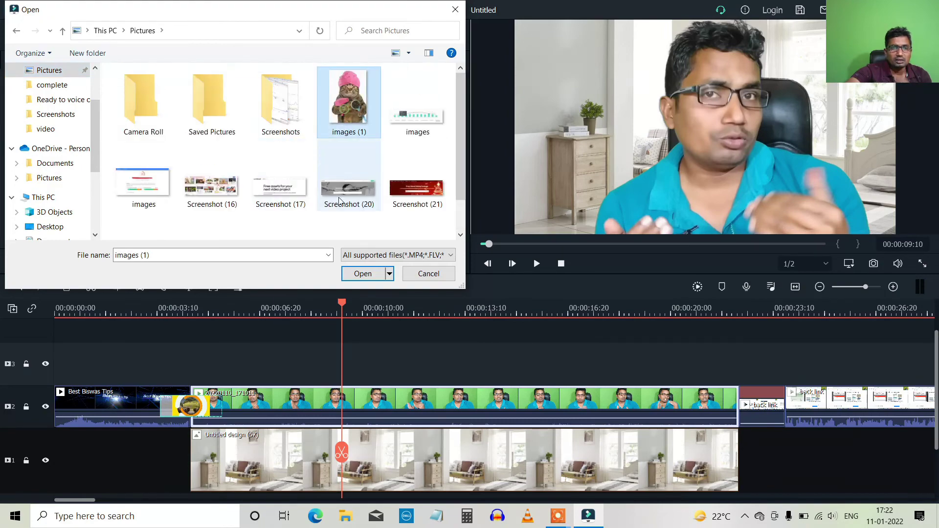
click(363, 273)
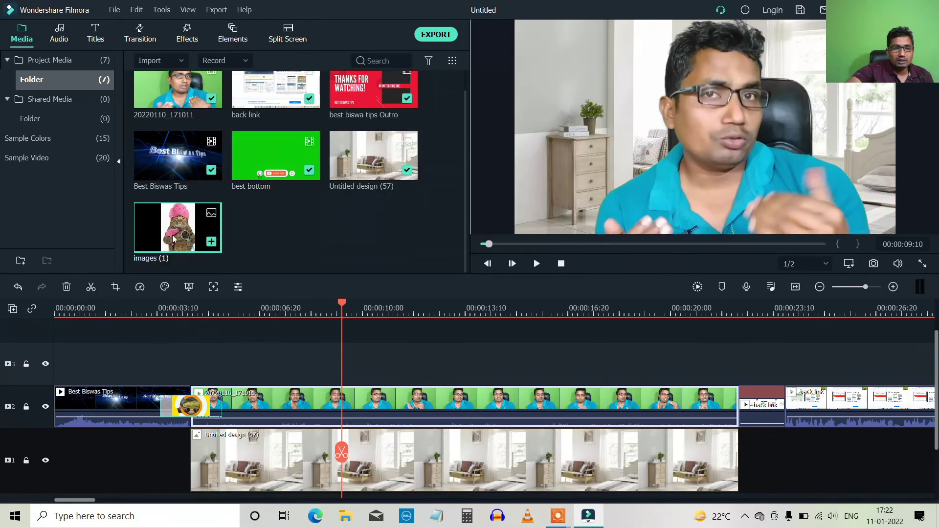
Place images (1) on the third video track at about 00:00:09:22, then shrink it and position it beside the speaker.
drag(174, 239, 357, 367)
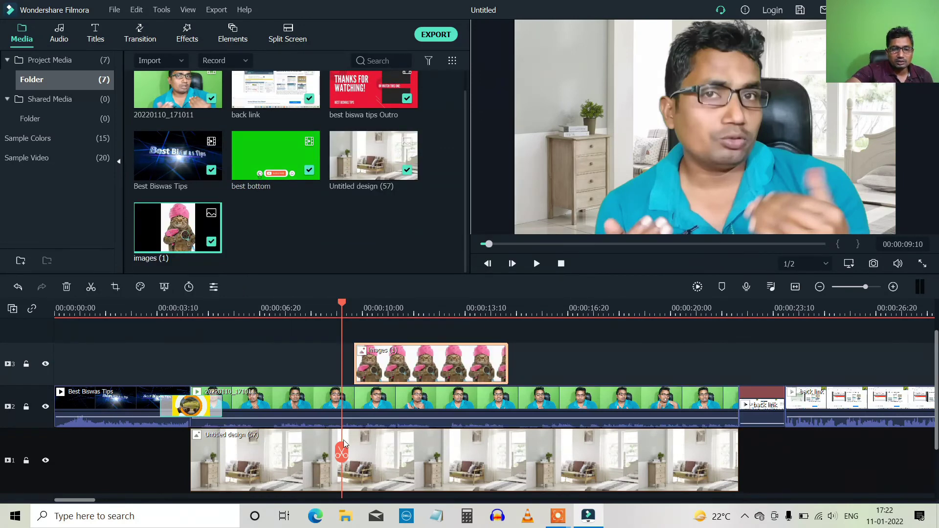
drag(344, 439, 448, 441)
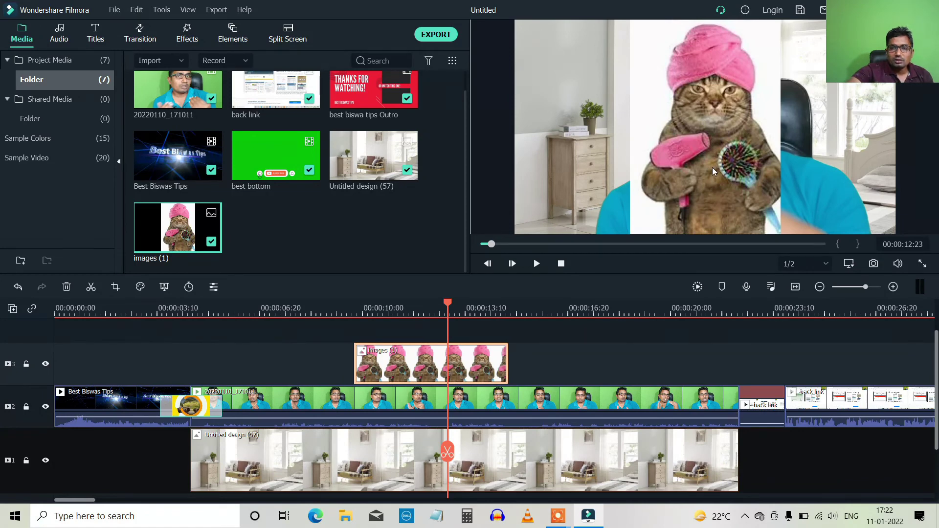
drag(705, 165, 566, 184)
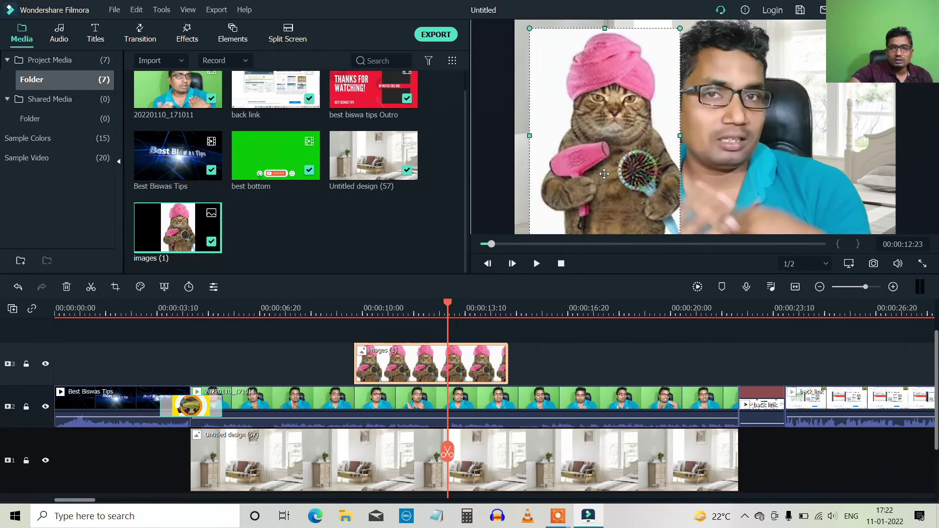
drag(673, 60, 623, 133)
drag(601, 185, 598, 165)
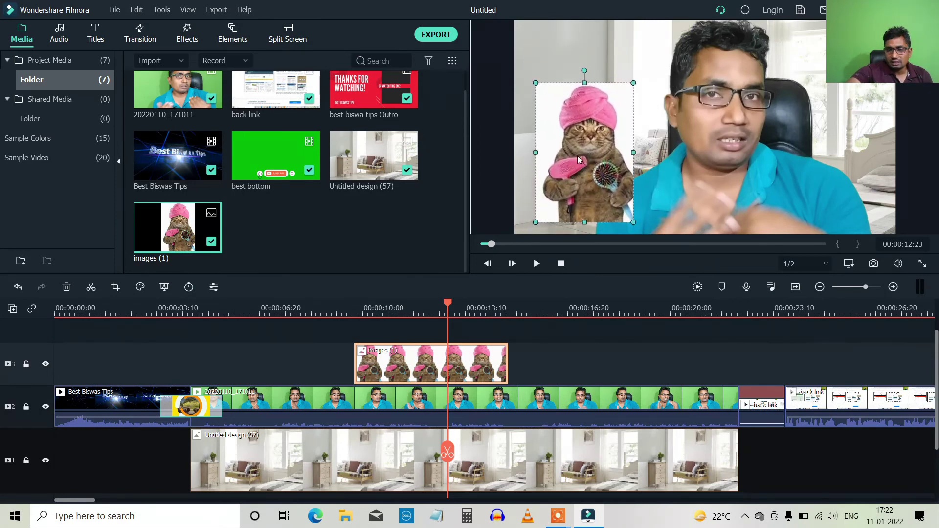
Apply the Slide Right preset animation to the images (1) clip and play it back from just before its start.
drag(448, 380, 439, 381)
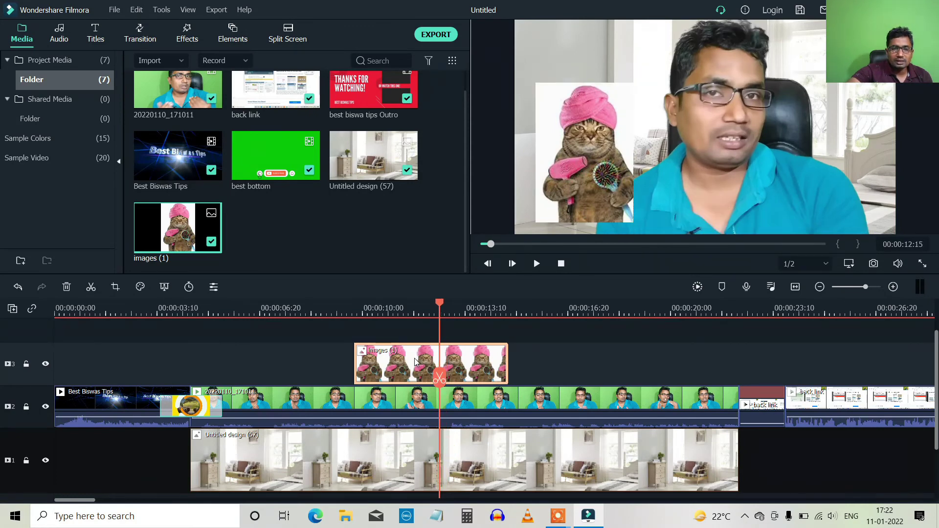
click(214, 287)
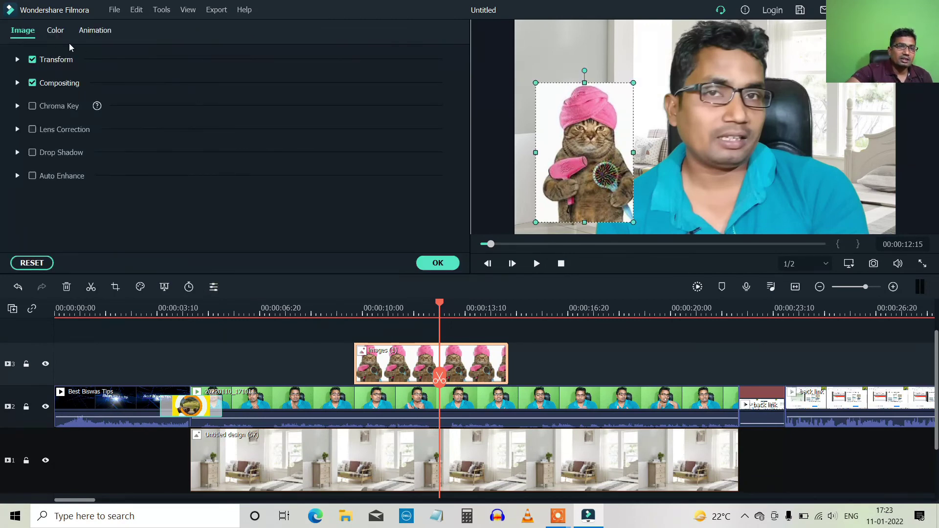
click(95, 30)
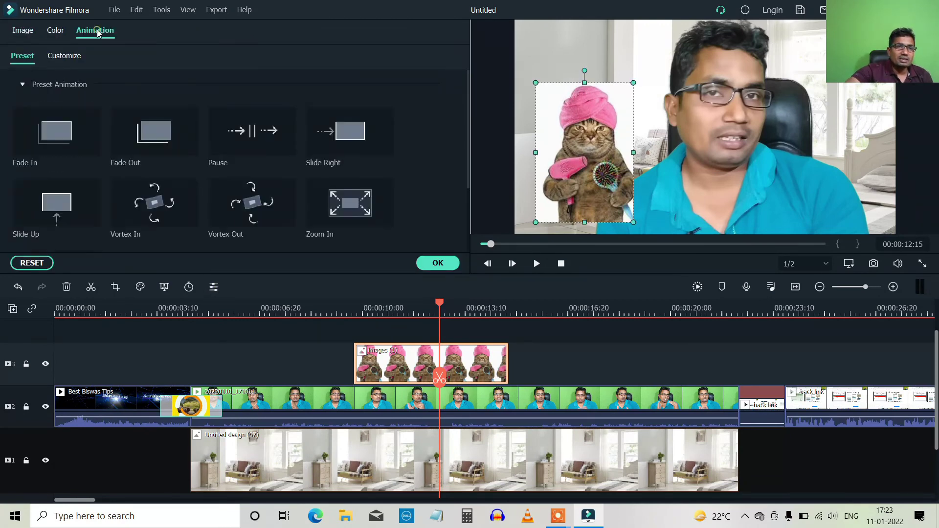
drag(346, 138, 372, 364)
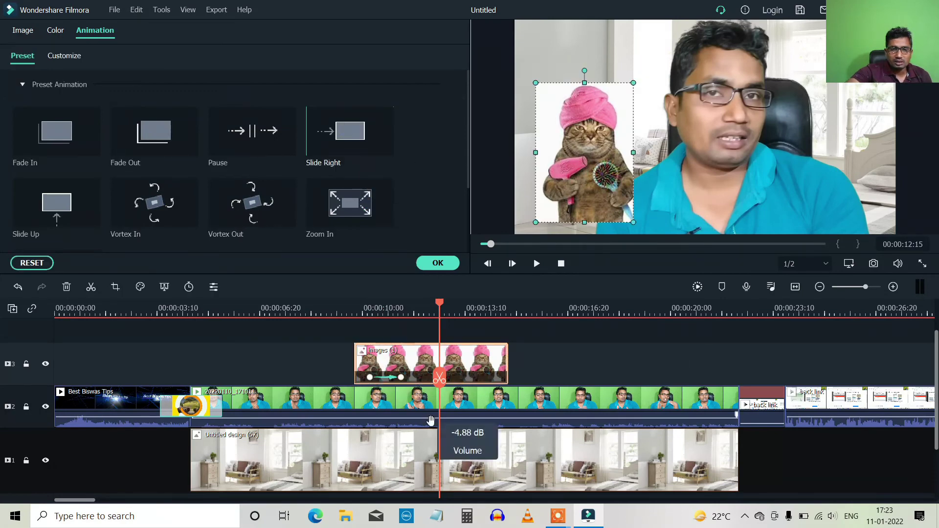
click(349, 308)
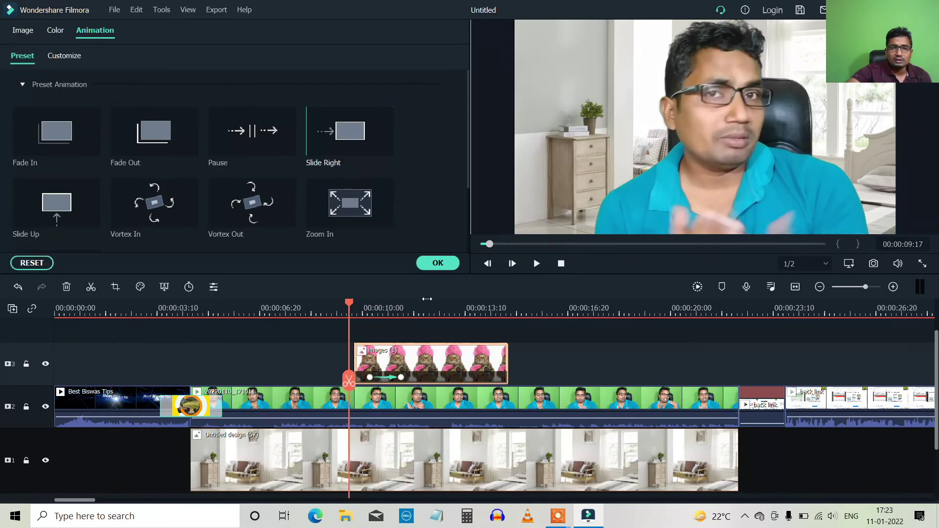
click(536, 264)
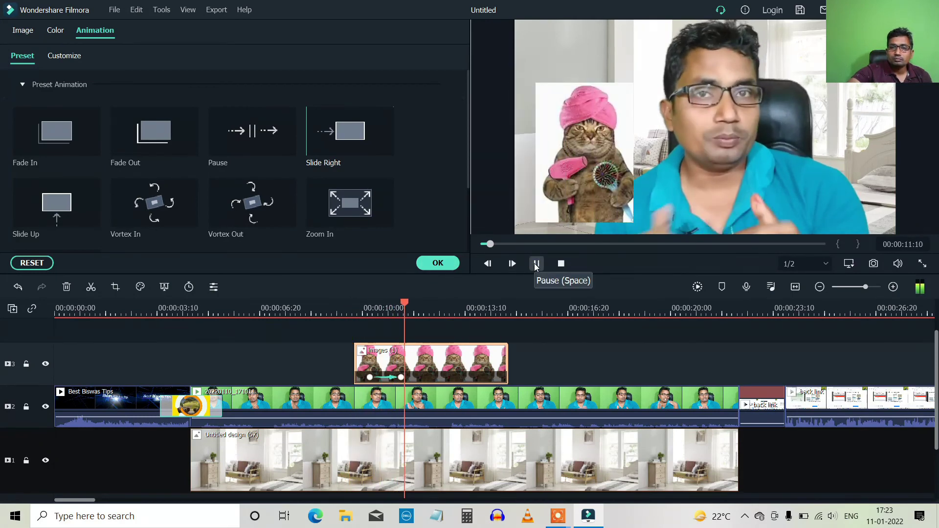
key(space)
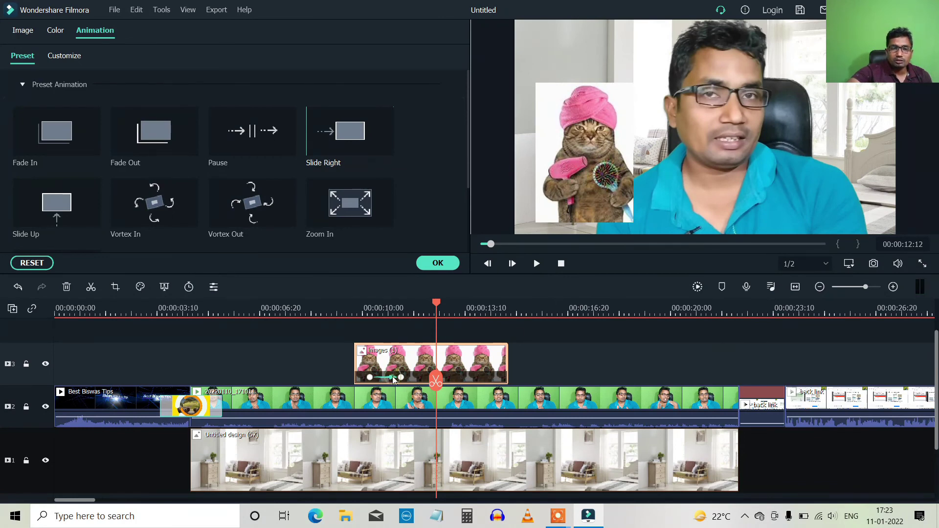
Delete the images (1) clip with the Slide Right animation from the third track and close the animation settings.
key(Delete)
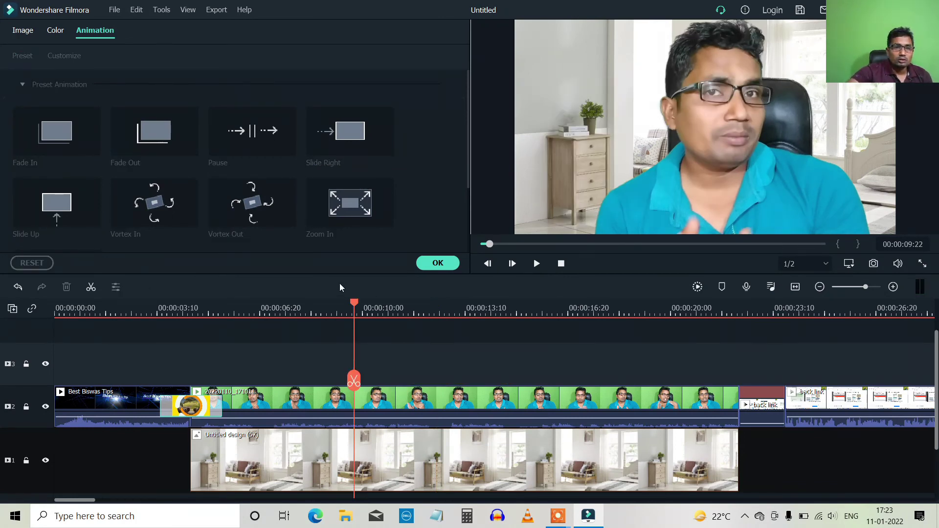
click(438, 263)
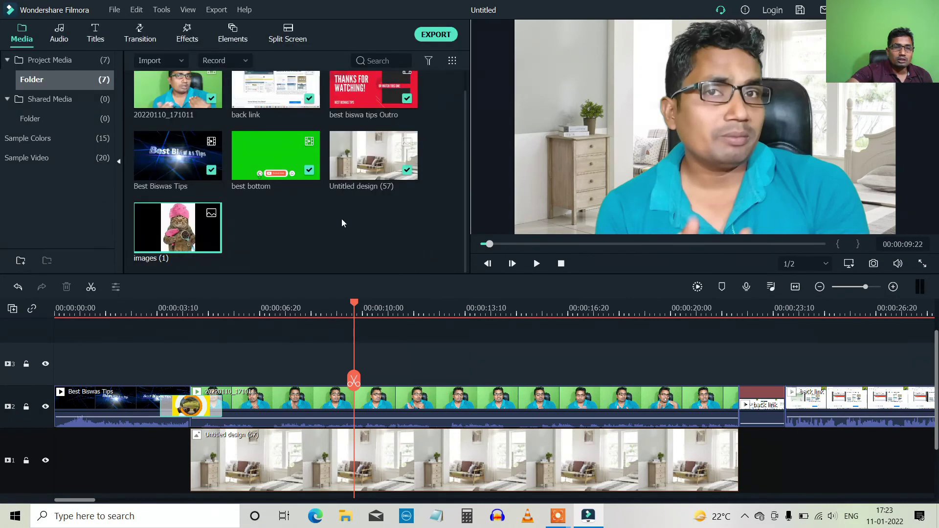
Place images (1) on the third video track again at 00:00:09:22 and apply the Slide Up preset animation.
drag(185, 231, 402, 386)
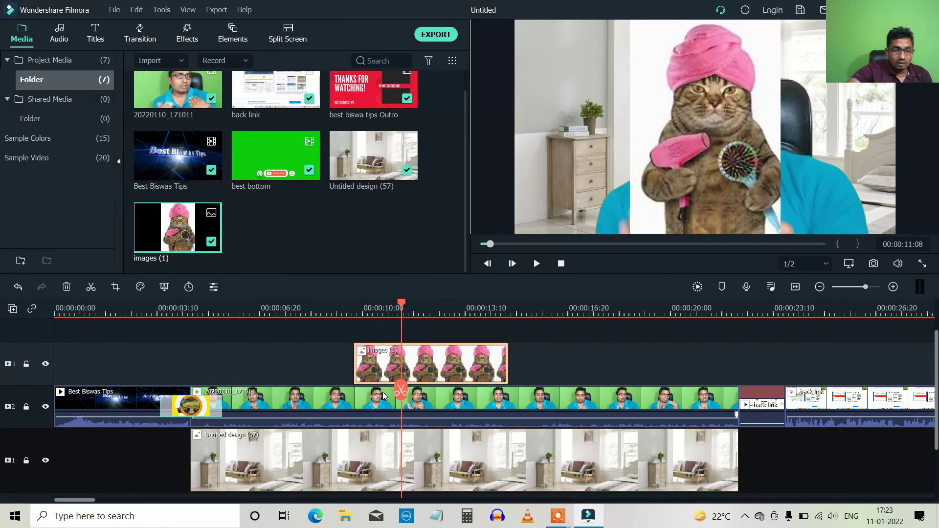
click(214, 287)
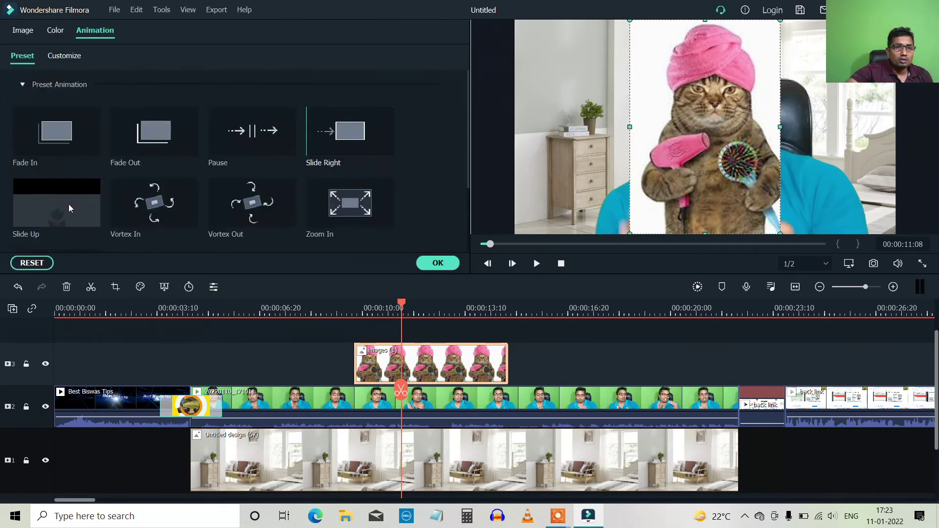
drag(67, 201, 350, 386)
click(438, 263)
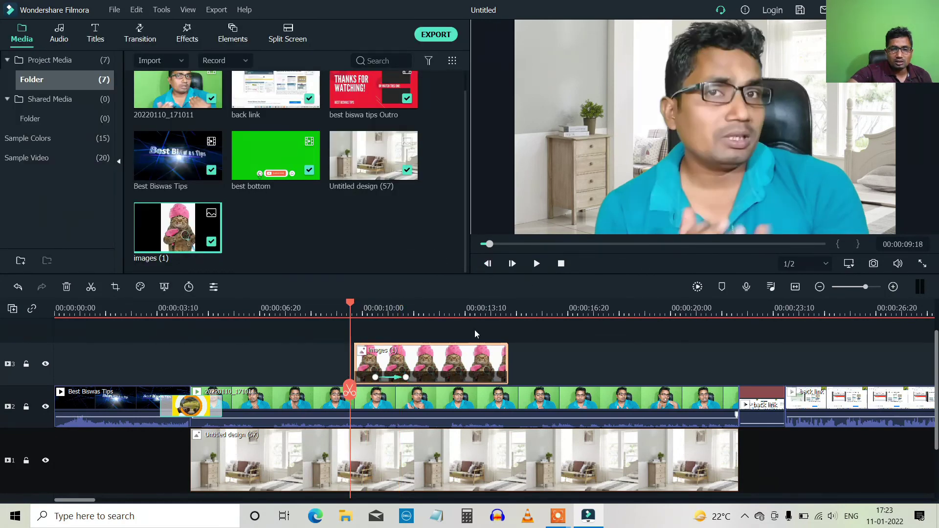
Play back the Slide Up animation on images (1) from 00:00:09:18, and move the playhead to 00:00:15:29.
click(539, 269)
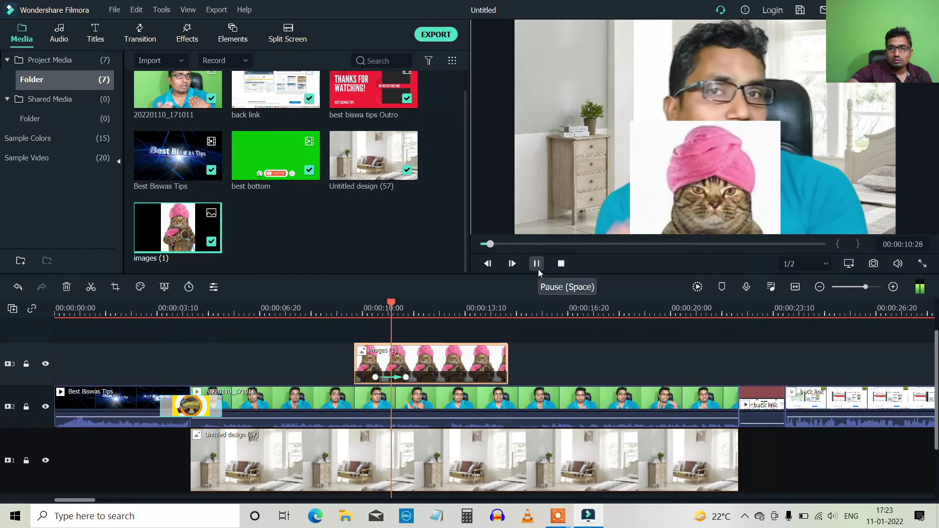
click(541, 267)
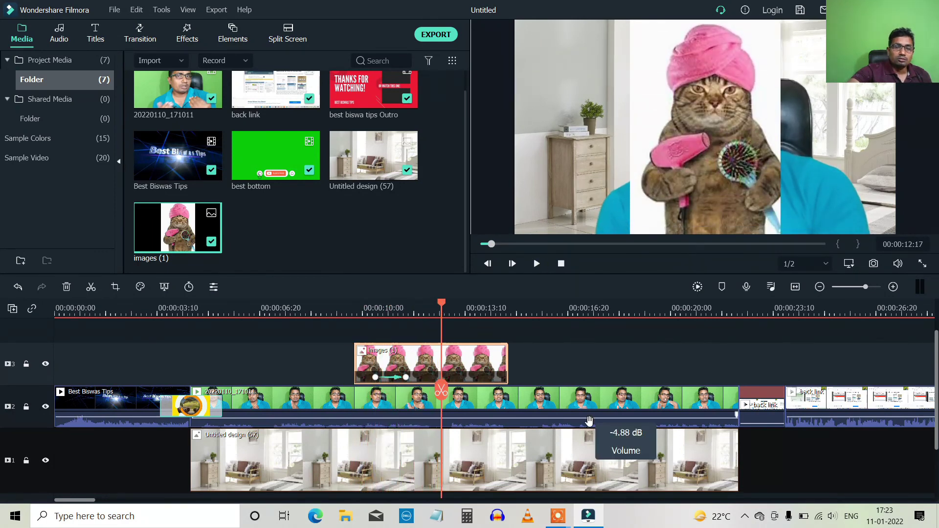
drag(441, 397, 546, 402)
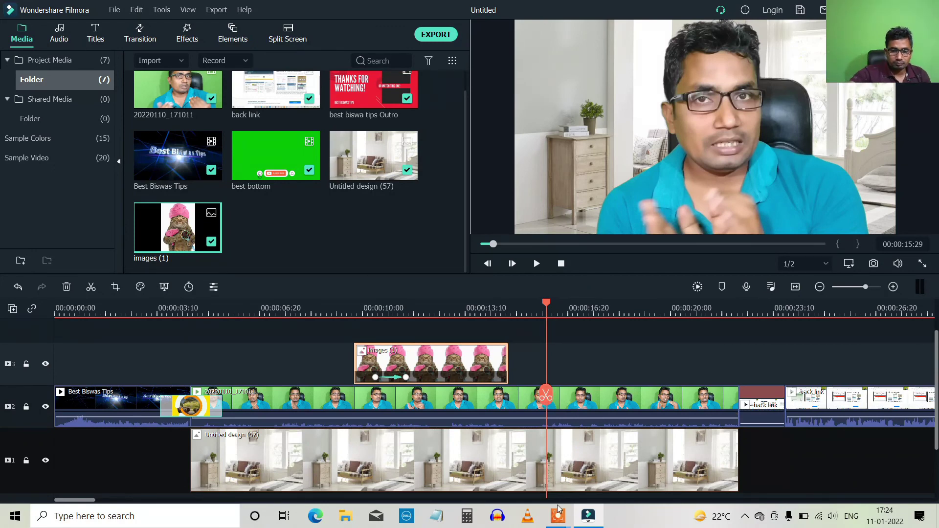
mouse_move(559, 516)
click(607, 492)
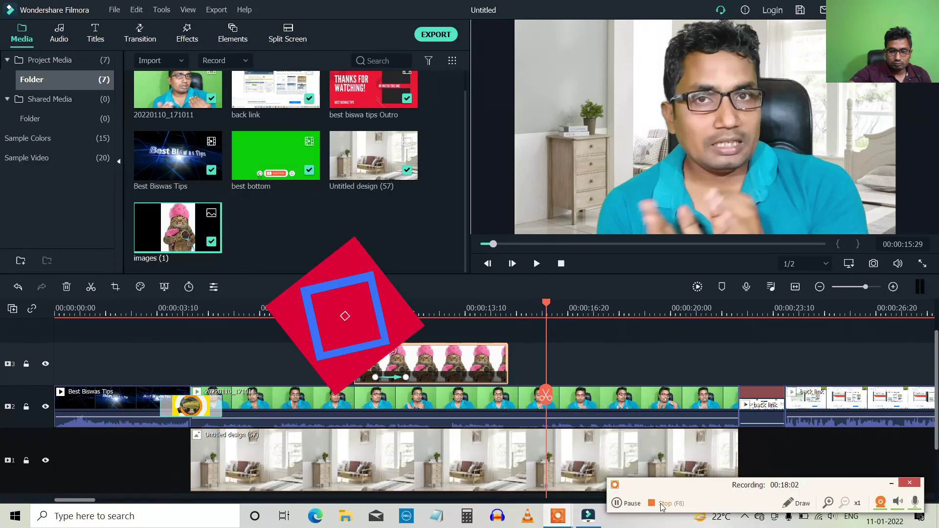